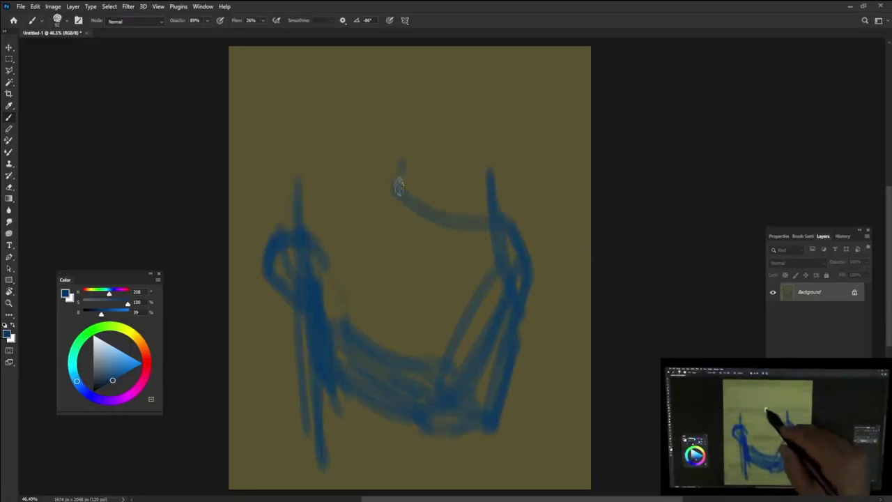
Block in the whole head, neck and shoulder silhouette with dark blue over the olive background
key("f")
left_click_drag(546, 242, 533, 273)
mouse_move(293, 104)
left_mouse_down()
mouse_move(419, 80)
mouse_move(461, 358)
mouse_move(360, 478)
mouse_move(422, 474)
mouse_move(362, 326)
mouse_move(314, 262)
mouse_move(348, 394)
mouse_move(494, 83)
mouse_move(531, 201)
left_mouse_up()
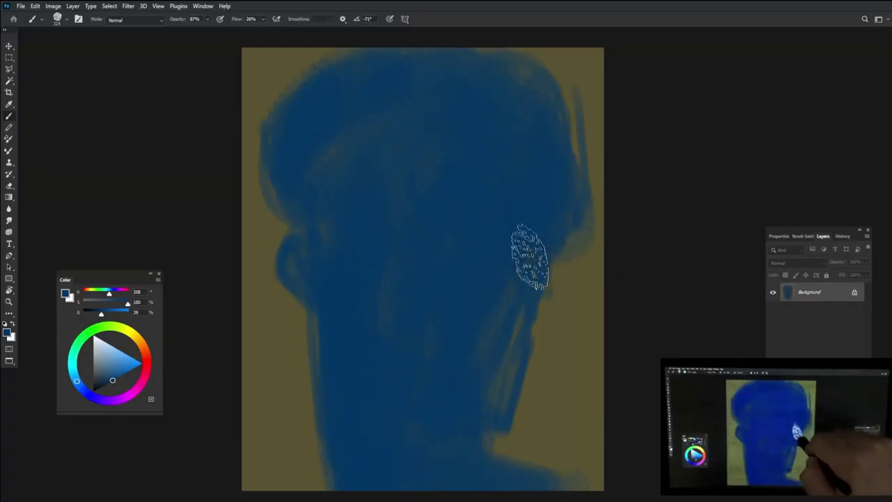
Paint the ear shape and the near jaw line in rust brown at hue 22, saturation 100, brightness 34
left_click(590, 468, "alt")
left_click(320, 277, "alt")
mouse_move(320, 276)
left_mouse_down()
mouse_move(293, 272)
mouse_move(299, 285)
mouse_move(337, 294)
mouse_move(318, 295)
mouse_move(347, 313)
mouse_move(344, 357)
left_mouse_up()
left_click(115, 378)
mouse_move(328, 292)
left_mouse_down()
mouse_move(356, 357)
mouse_move(352, 386)
left_mouse_up()
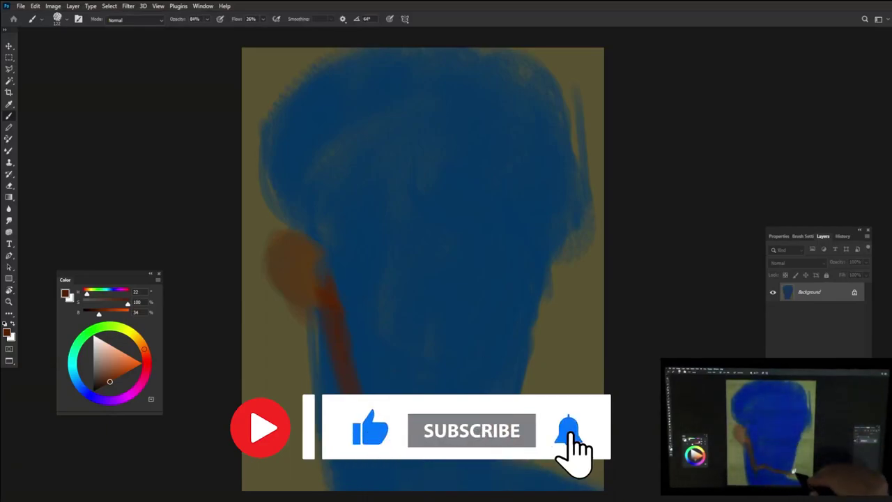
Outline the far side of the face, the hair mass and the ear with thick rust-brown strokes
mouse_move(548, 348)
left_mouse_down()
mouse_move(550, 309)
mouse_move(575, 244)
mouse_move(602, 223)
left_mouse_up()
mouse_move(542, 63)
left_mouse_down()
mouse_move(589, 139)
mouse_move(597, 209)
left_mouse_up()
mouse_move(345, 49)
left_mouse_down()
mouse_move(248, 134)
mouse_move(261, 120)
mouse_move(271, 204)
mouse_move(307, 235)
mouse_move(308, 273)
left_mouse_up()
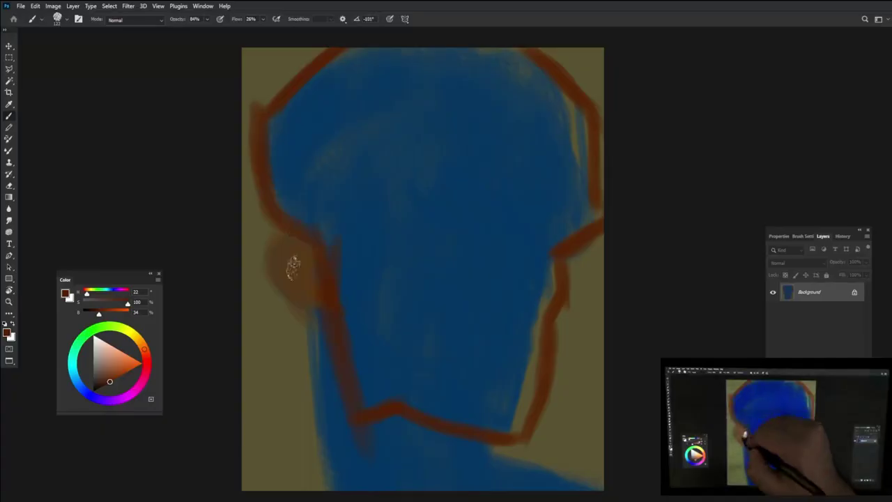
mouse_move(271, 239)
left_mouse_down()
mouse_move(266, 262)
mouse_move(312, 318)
left_mouse_up()
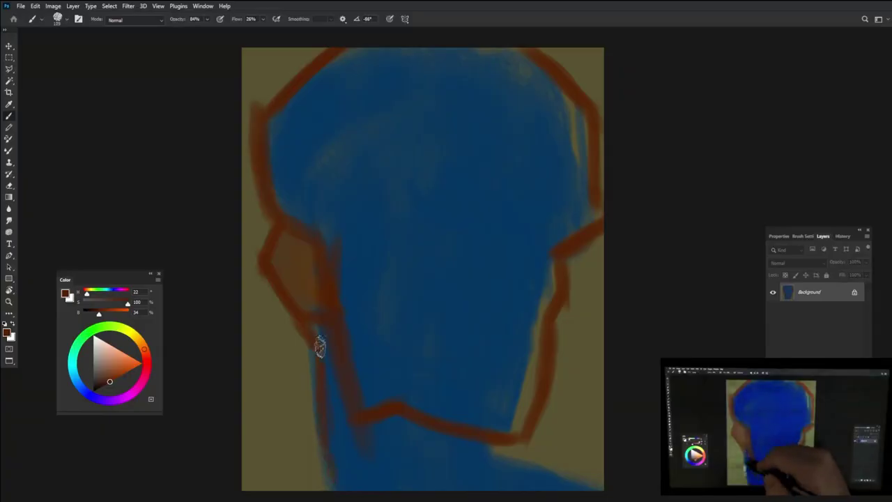
Outline the neck and shoulder in rust brown, and extend the blue face fill to the far cheek contour
left_click(515, 456, "alt")
left_click_drag(512, 461, 586, 484)
left_click(521, 342, "alt")
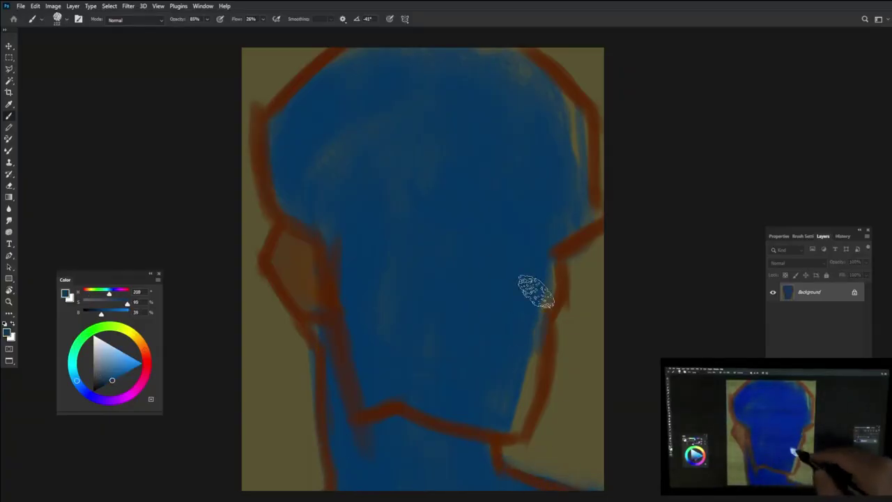
left_click_drag(536, 414, 559, 294)
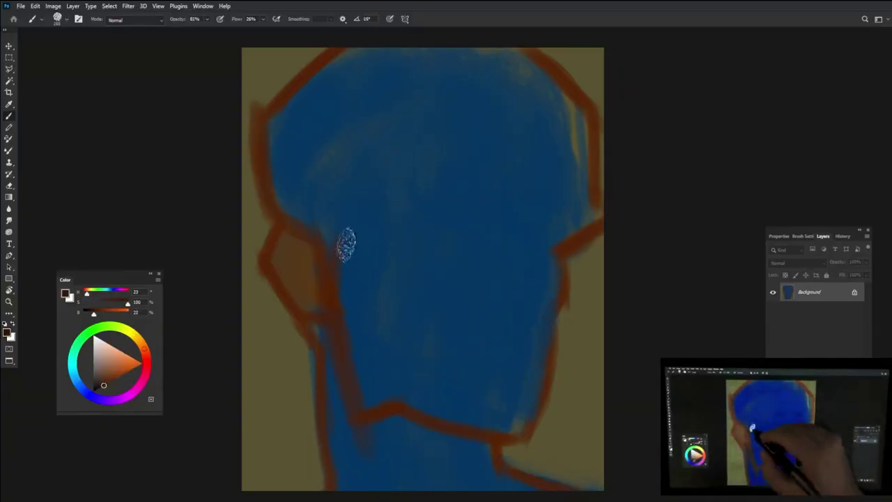
Define the hairline and fill the hair mass with dark brown at hue 23, saturation 100, brightness 22
left_click_drag(328, 292, 328, 230)
left_click_drag(435, 155, 345, 213)
mouse_move(380, 164)
left_mouse_down()
mouse_move(482, 135)
mouse_move(454, 149)
mouse_move(578, 202)
mouse_move(589, 98)
left_mouse_up()
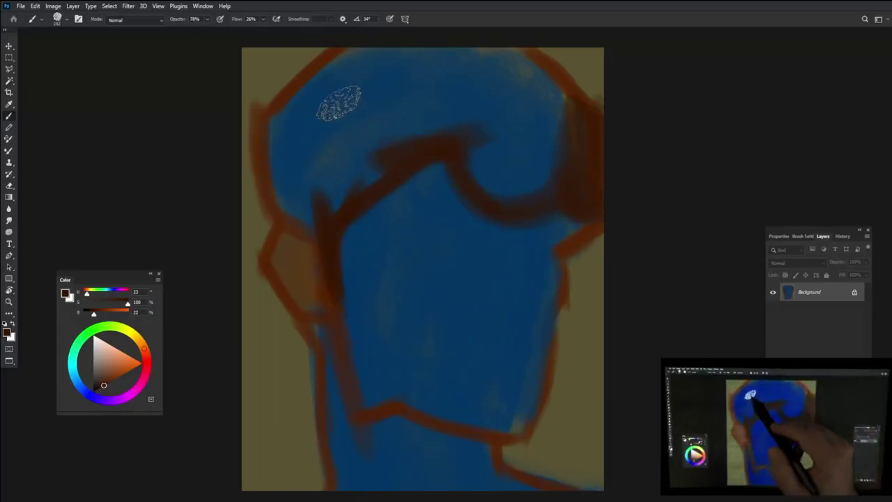
mouse_move(339, 76)
left_mouse_down()
mouse_move(289, 95)
mouse_move(357, 79)
mouse_move(333, 59)
mouse_move(273, 126)
mouse_move(333, 105)
mouse_move(404, 53)
mouse_move(475, 185)
mouse_move(520, 148)
mouse_move(534, 81)
left_mouse_up()
key("0")
left_click_drag(339, 313, 337, 257)
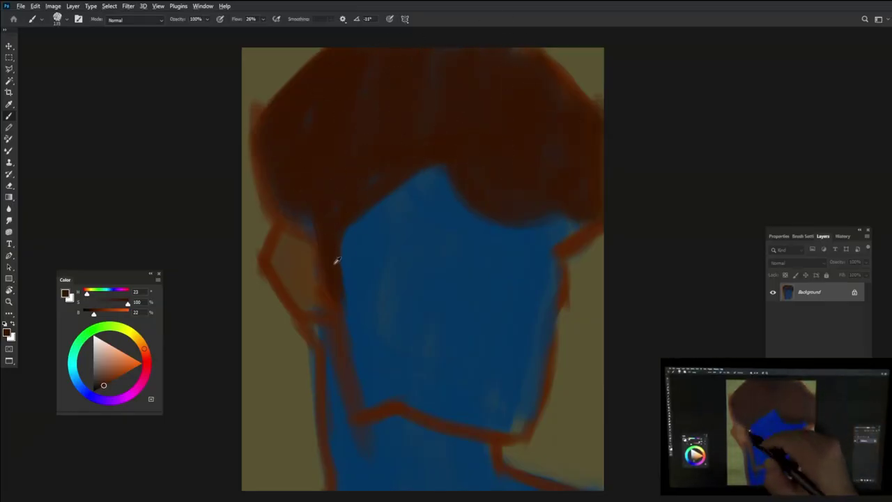
Cover the blue of the ear, neck and face with muted brown and grey skin tones
left_click(307, 296, "alt")
mouse_move(306, 296)
left_mouse_down()
mouse_move(351, 351)
mouse_move(341, 374)
mouse_move(377, 482)
mouse_move(501, 487)
left_mouse_up()
mouse_move(426, 210)
left_mouse_down()
mouse_move(535, 242)
mouse_move(325, 266)
mouse_move(394, 448)
mouse_move(415, 300)
mouse_move(344, 269)
left_mouse_up()
left_click(81, 387)
left_click(94, 375)
left_click_drag(383, 313, 352, 274)
mouse_move(411, 210)
left_mouse_down()
mouse_move(381, 239)
mouse_move(424, 255)
mouse_move(427, 243)
mouse_move(424, 413)
mouse_move(482, 314)
mouse_move(428, 255)
mouse_move(408, 209)
mouse_move(459, 209)
mouse_move(487, 273)
left_mouse_up()
Shade the far side of the face and mouth area in dark reddish grey, and lighten the cheek and neck
left_click(423, 255, "alt")
left_click(464, 259, "alt")
left_click(531, 272, "alt")
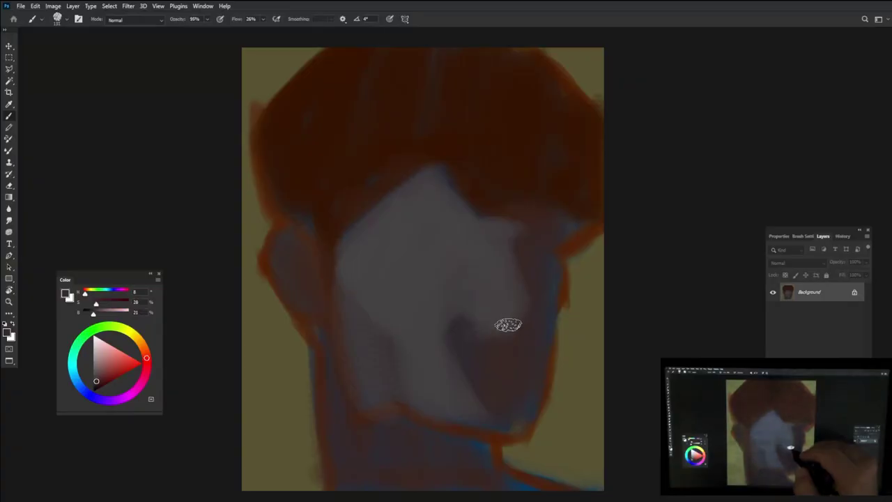
left_click(494, 333, "alt")
left_click(480, 309, "alt")
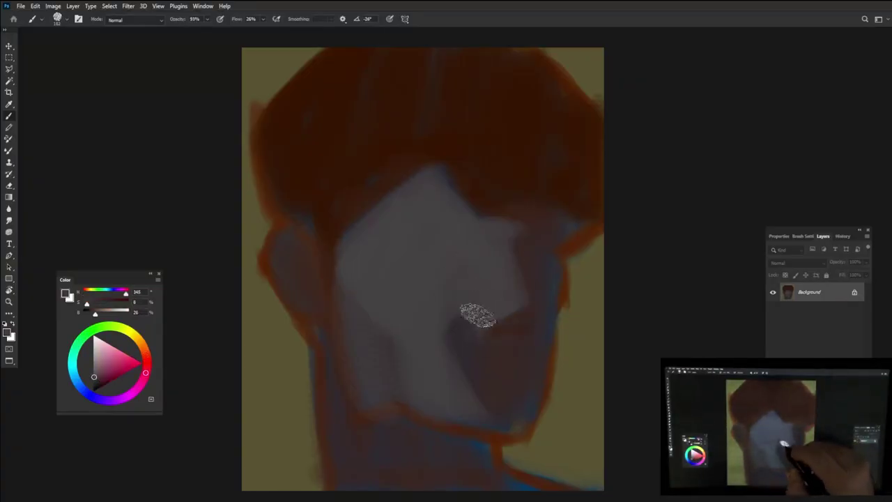
left_click(396, 471, "alt")
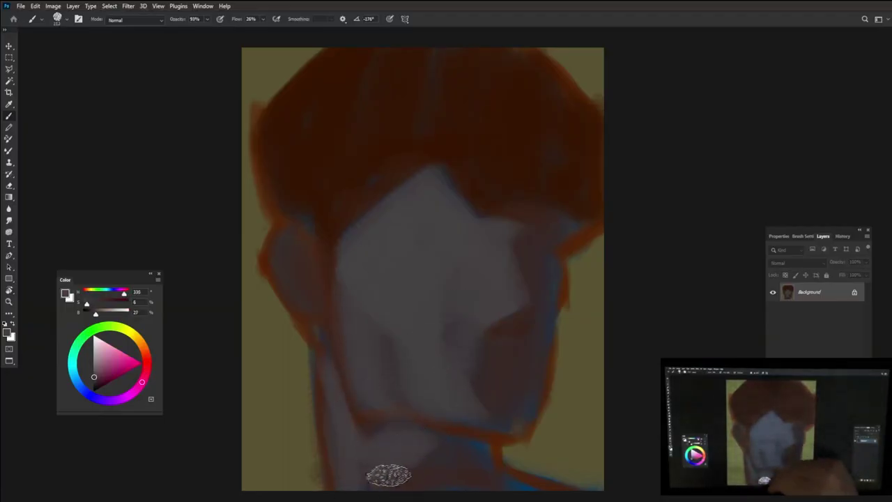
Fill the area below the chin with dark brown, and paint the dark shadows along the nose and far brow
left_click(495, 334, "alt")
mouse_move(460, 443)
left_mouse_down()
mouse_move(358, 483)
mouse_move(502, 484)
left_mouse_up()
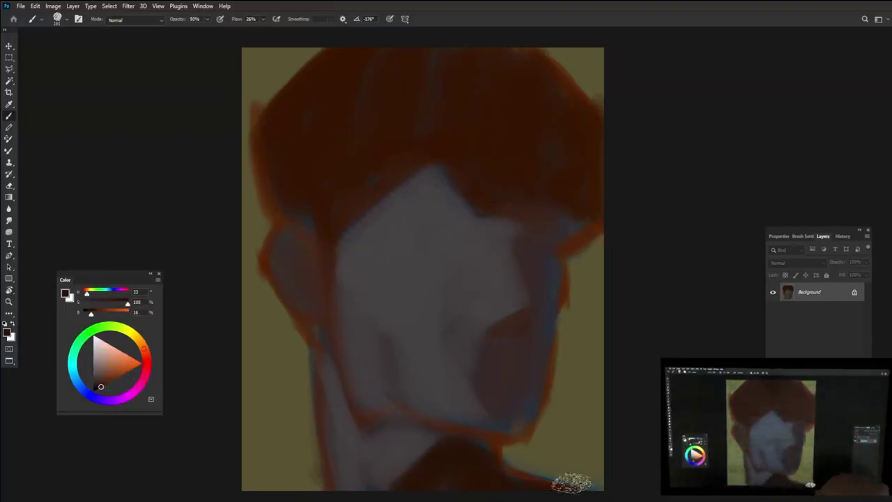
mouse_move(493, 329)
left_mouse_down()
mouse_move(550, 308)
mouse_move(525, 258)
mouse_move(560, 225)
left_mouse_up()
left_click(515, 293, "alt")
left_click(528, 250, "alt")
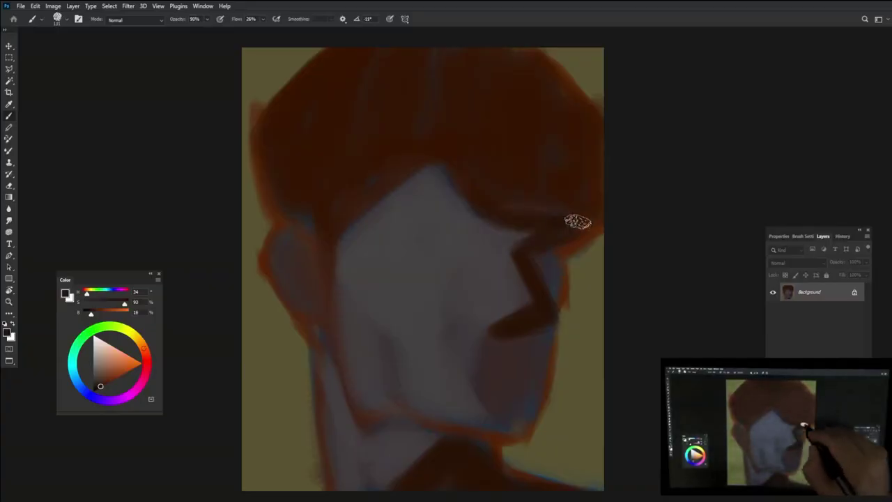
Paint the near eyebrow in dark brown and block in grey shadows for the eye socket and cheek hollow
left_click_drag(481, 242, 420, 233)
left_click(426, 251, "alt")
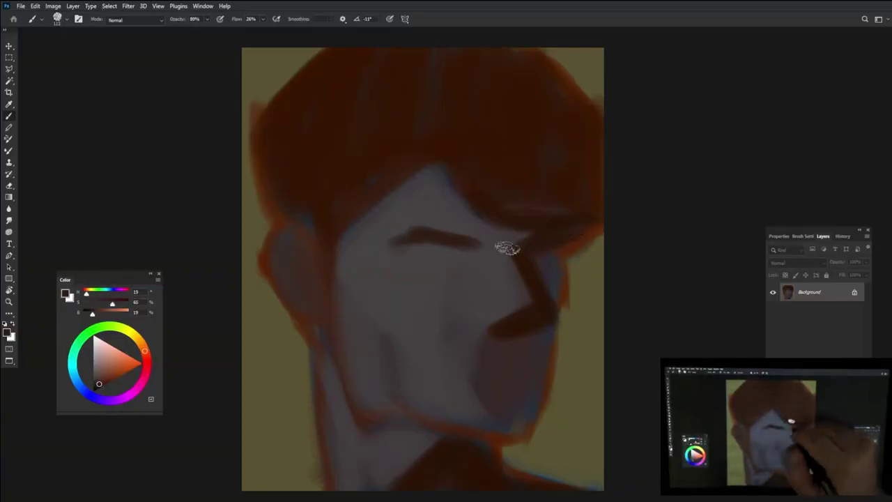
left_click(473, 255, "alt")
left_click_drag(474, 255, 437, 290)
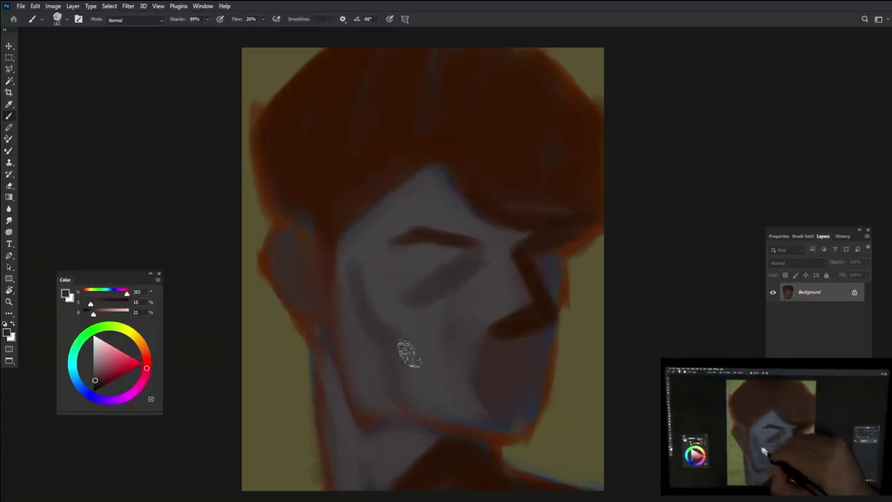
Paint lighter grey planes on the forehead, temple and cheekbone, and shade the ear in warm brown
left_click(408, 348, "alt")
mouse_move(383, 251)
left_mouse_down()
mouse_move(371, 306)
mouse_move(438, 342)
left_mouse_up()
left_click(438, 342, "alt")
mouse_move(395, 245)
left_mouse_down()
mouse_move(371, 221)
mouse_move(331, 283)
mouse_move(289, 244)
left_mouse_up()
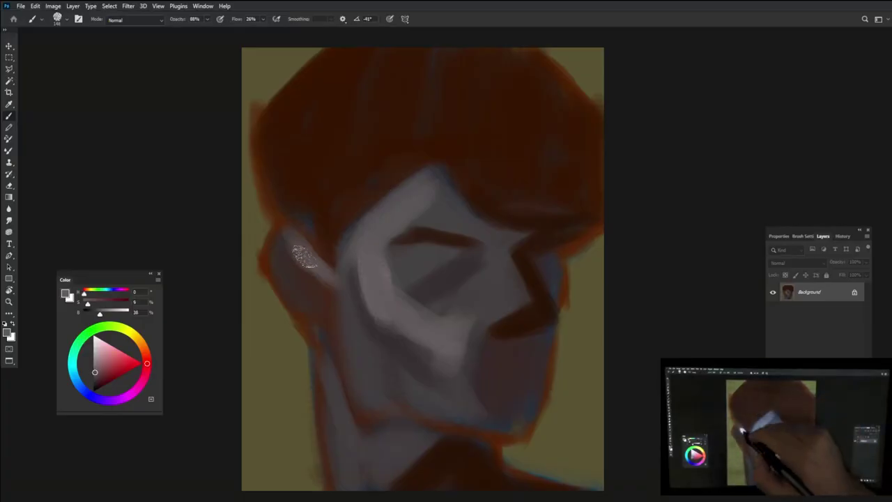
left_click(293, 272, "alt")
mouse_move(292, 272)
left_mouse_down()
mouse_move(299, 253)
mouse_move(317, 320)
left_mouse_up()
Blend the grey of the nose and cheek, and paint the near eye socket in blue-grey with lighter accents
left_click(488, 303, "alt")
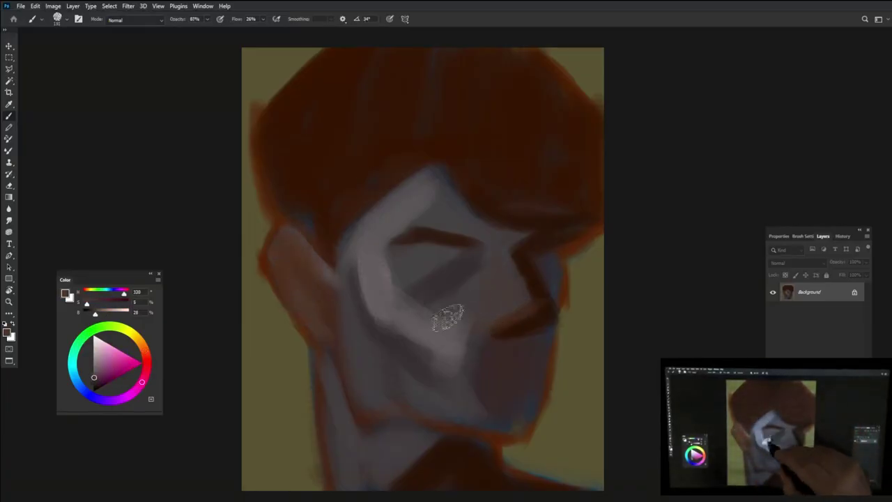
left_click(456, 265, "alt")
mouse_move(434, 279)
left_mouse_down()
mouse_move(477, 258)
mouse_move(396, 293)
mouse_move(449, 279)
left_mouse_up()
left_click(516, 400, "alt")
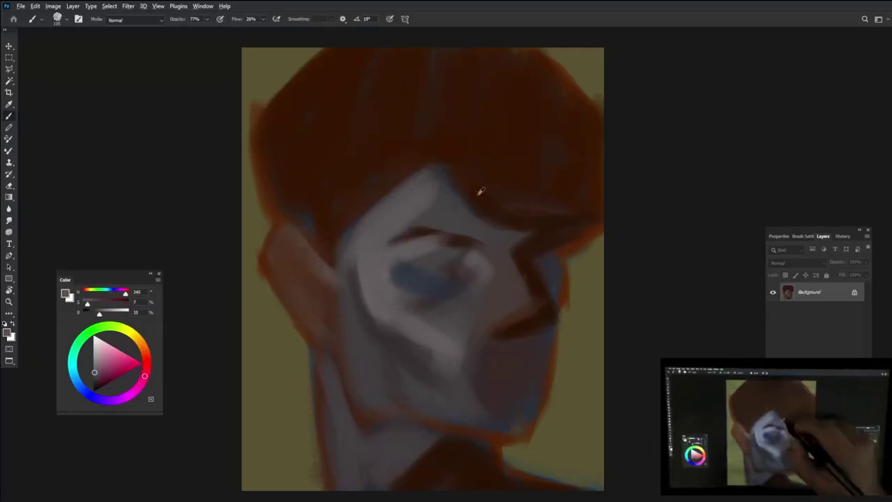
Redefine the fringe edge above the forehead with dark brown strokes
left_click(463, 215, "alt")
left_click(453, 169, "alt")
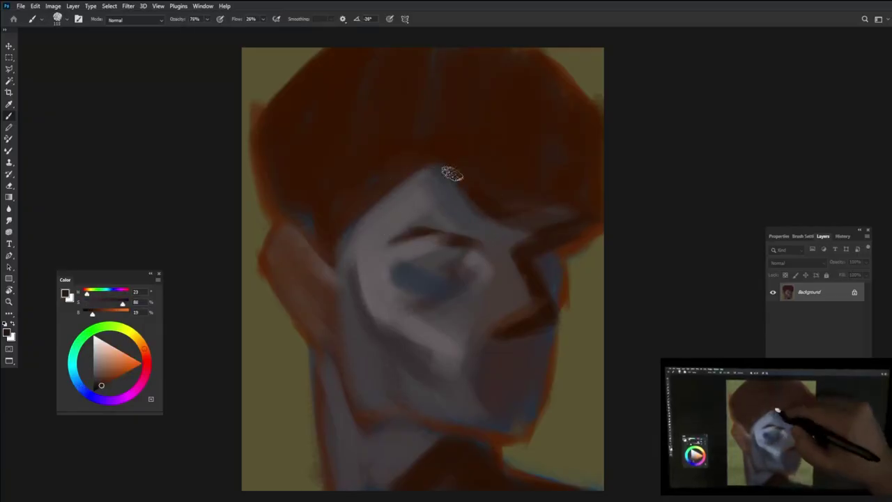
left_click_drag(454, 169, 540, 193)
left_click_drag(474, 159, 473, 147)
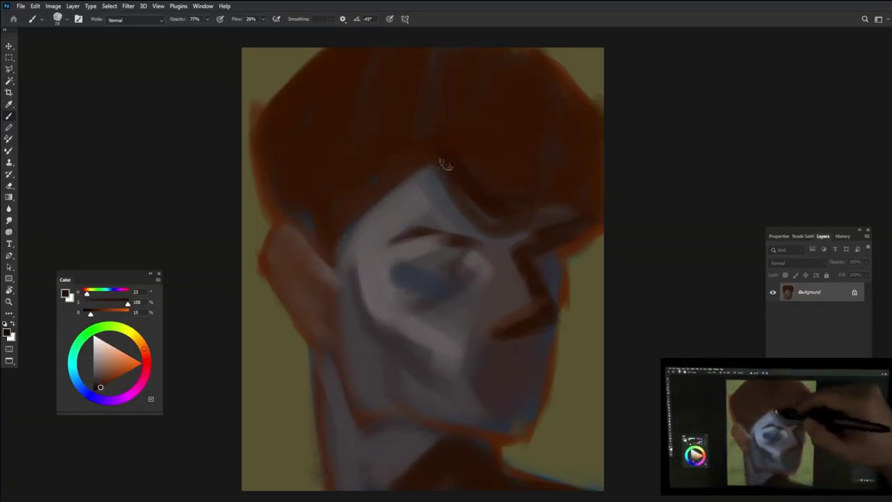
left_click_drag(462, 198, 496, 223)
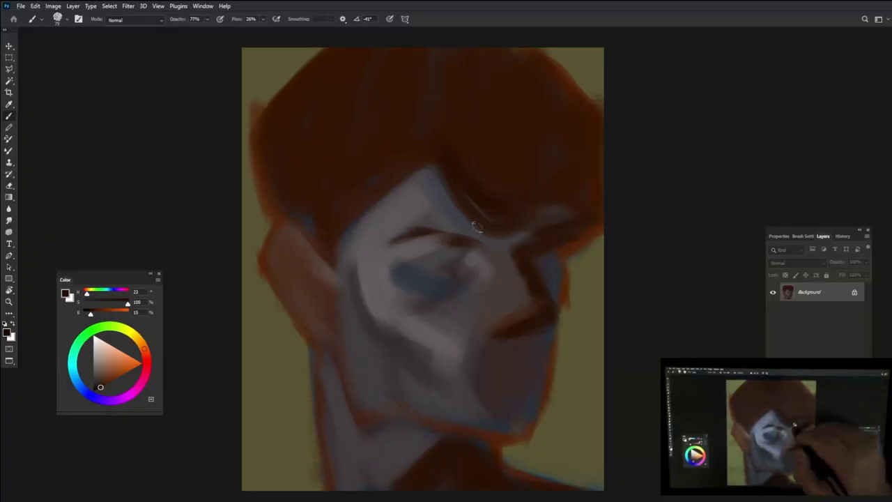
Shape the near eye socket in blue-grey and place light grey eyeballs in both eyes
left_click(414, 276, "alt")
mouse_move(394, 277)
left_mouse_down()
mouse_move(466, 306)
mouse_move(434, 279)
mouse_move(459, 260)
left_mouse_up()
left_click(418, 268, "alt")
left_click(439, 261, "alt")
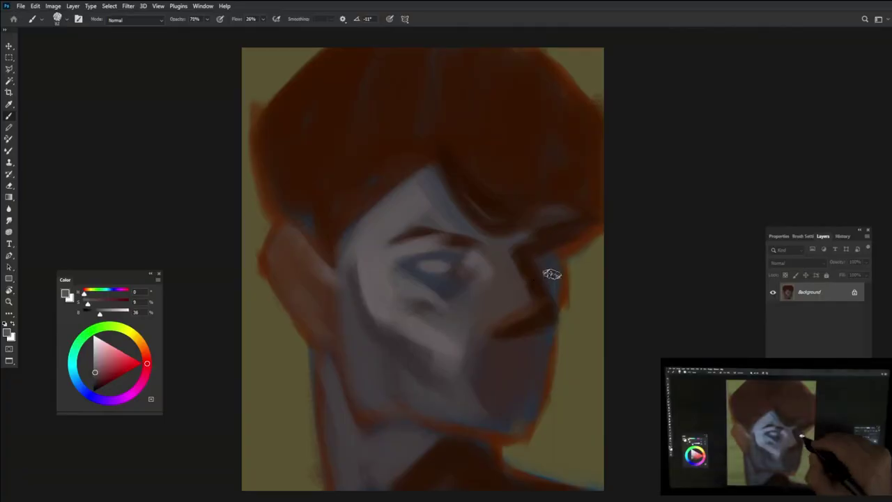
Sharpen the contours of the far cheek, jaw, neck and hair with dark brown, darkening the hair at the far temple
left_click(561, 250, "alt")
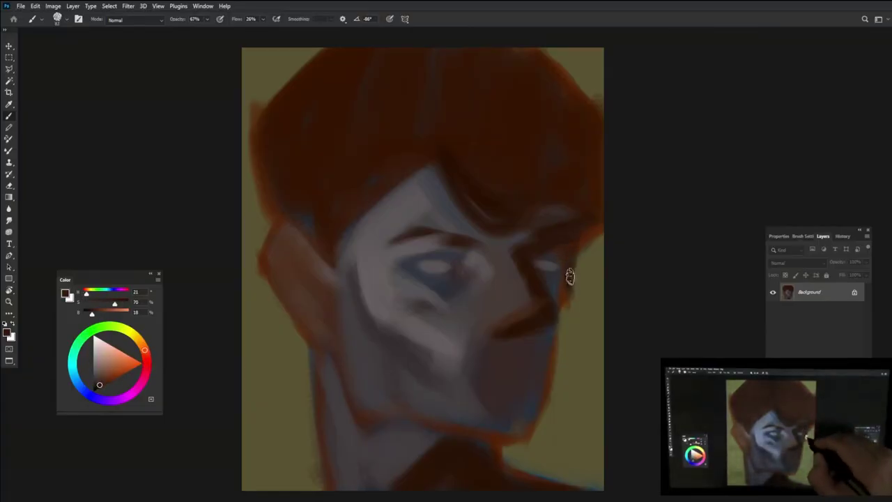
left_click_drag(559, 374, 556, 394)
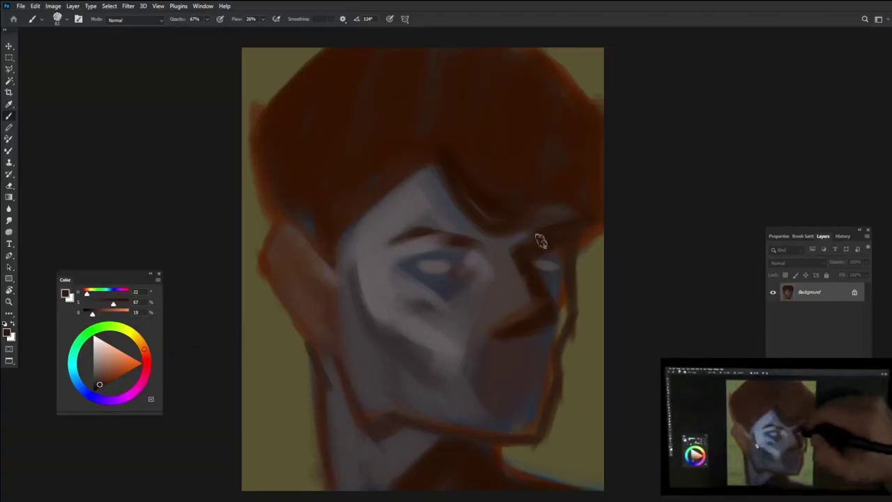
left_click_drag(315, 380, 282, 306)
mouse_move(270, 226)
left_mouse_down()
mouse_move(265, 136)
mouse_move(282, 59)
left_mouse_up()
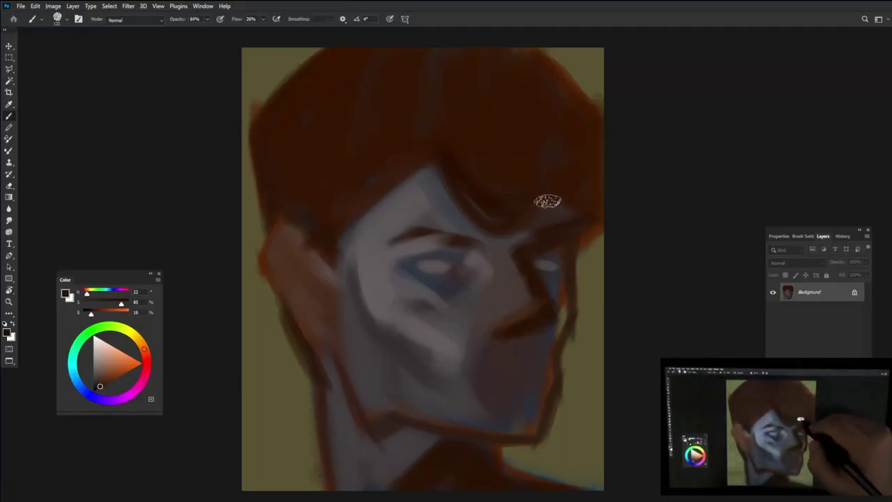
left_click(588, 239, "alt")
left_click(476, 255, "alt")
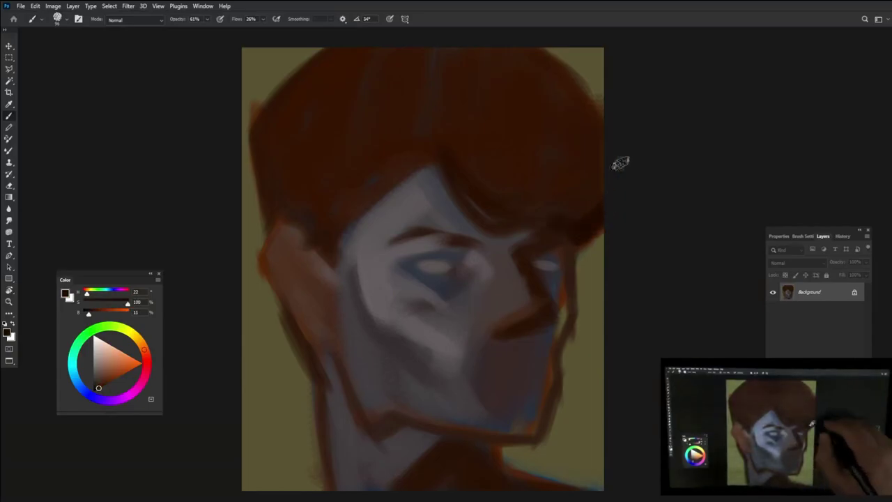
Shade the far cheek in brown and model the nose with a light tip, nostril wing and dark underside
left_click(577, 309, "alt")
left_click_drag(551, 266, 557, 275)
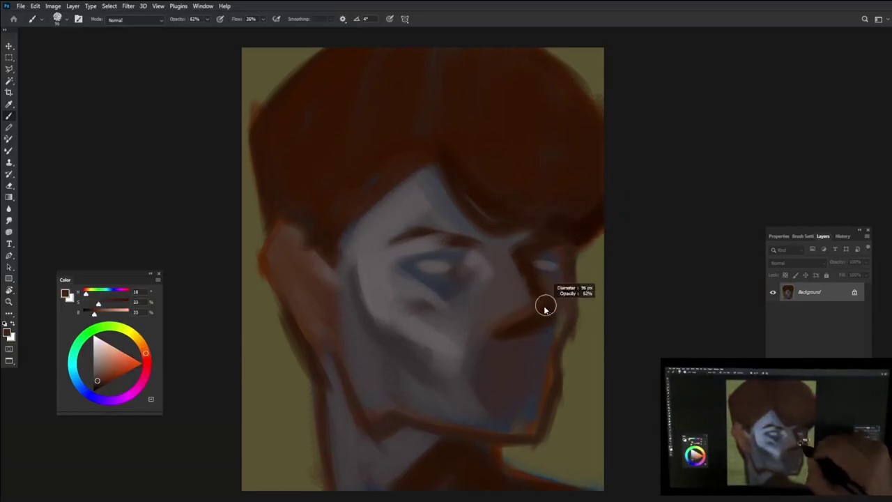
left_click(527, 296, "alt")
left_click(534, 285, "alt")
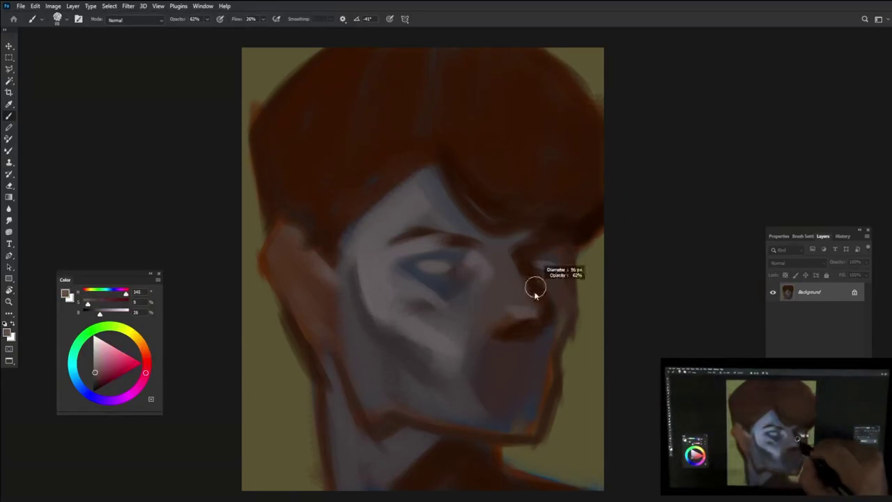
left_click(502, 328, "alt")
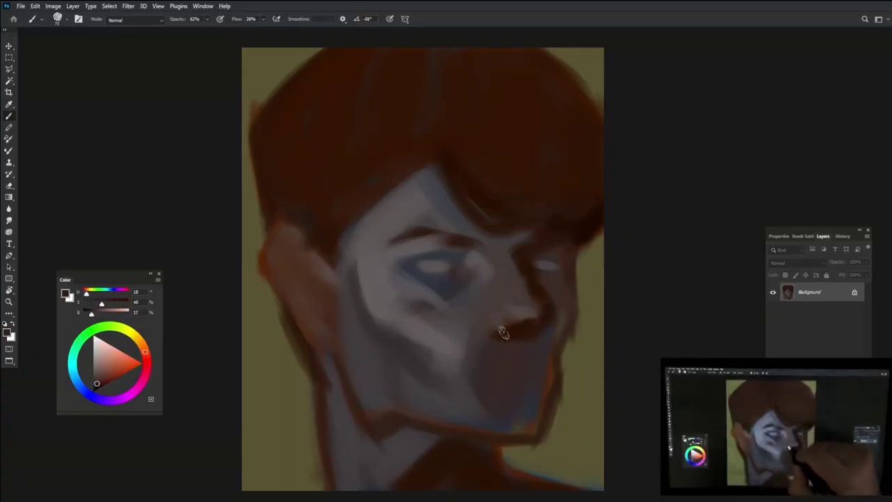
left_click(487, 337, "alt")
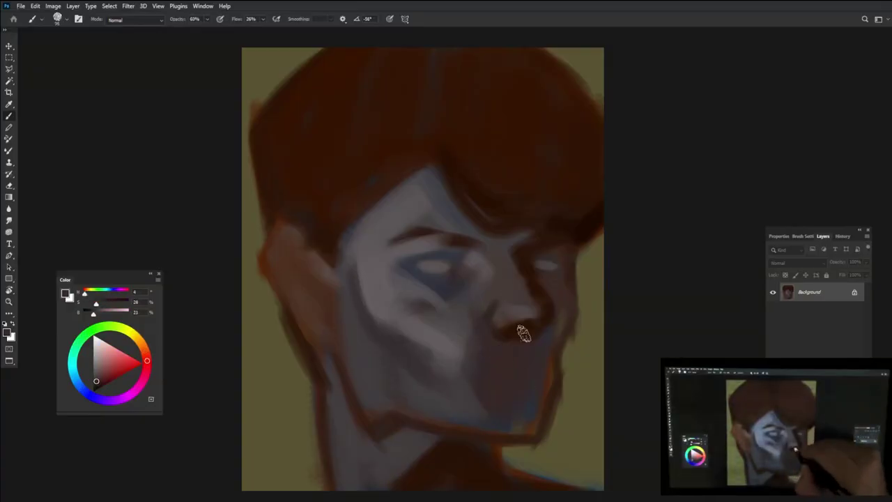
Paint the near temple in blue-grey and add a lighter grey patch to the front of the ear
left_click(357, 213, "alt")
left_click_drag(358, 213, 362, 241)
left_click(432, 208, "alt")
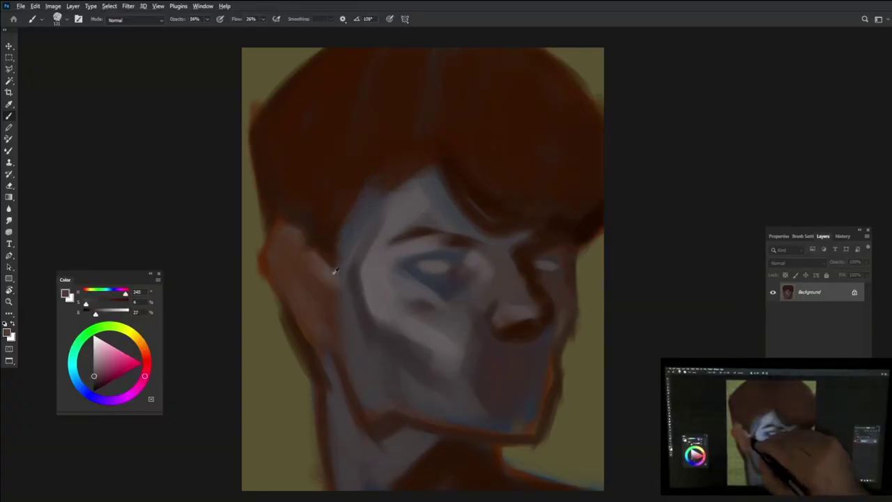
left_click_drag(320, 297, 342, 285)
left_click(439, 326, "alt")
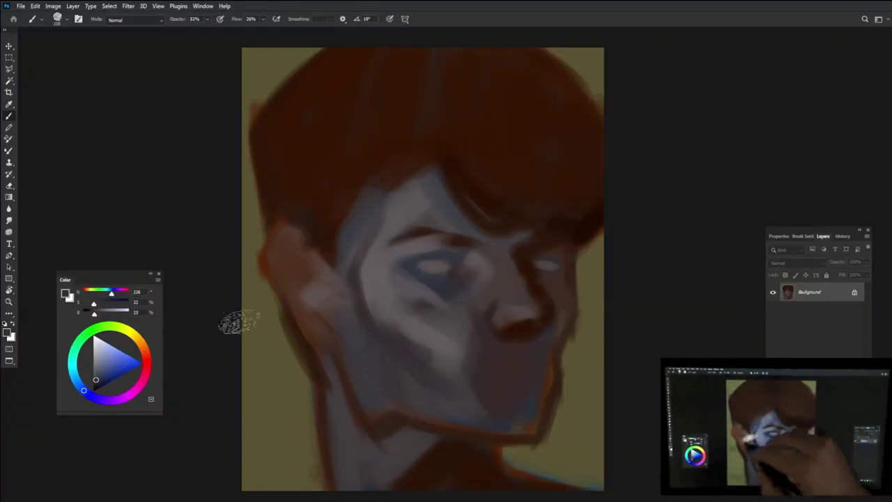
Glaze the temple, cheek and jaw with muted blue and blend lighter strokes across the cheekbone
mouse_move(358, 205)
left_mouse_down()
mouse_move(351, 297)
mouse_move(363, 235)
mouse_move(400, 358)
mouse_move(392, 231)
left_mouse_up()
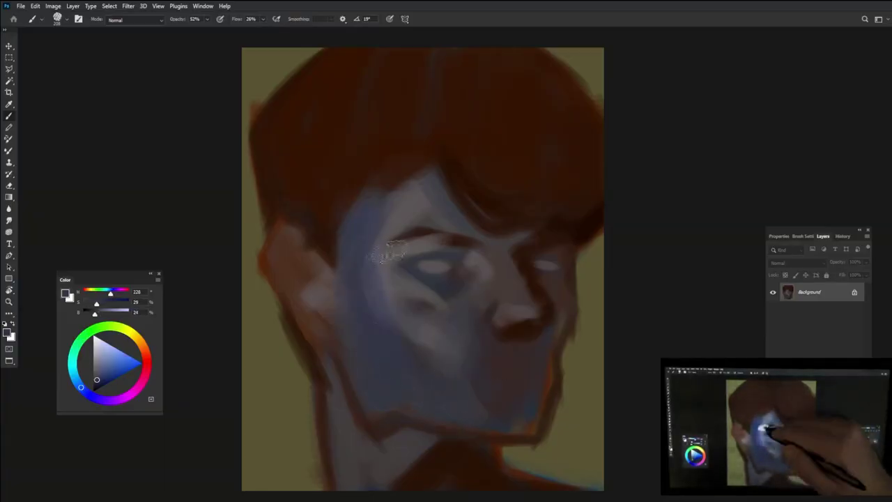
left_click(370, 255, "alt")
left_click(450, 370, "alt")
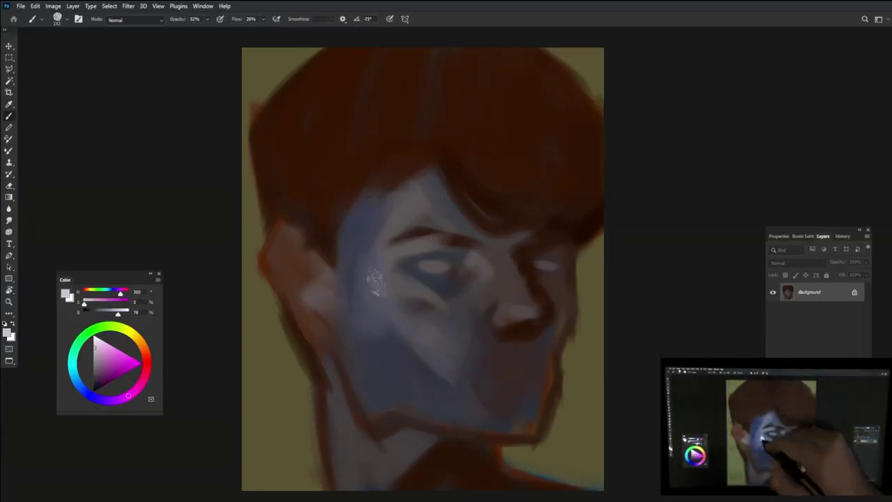
left_click(384, 289, "alt")
left_click_drag(418, 303, 457, 372)
Soften the near eye socket and cheek with sampled grey and blue tones
left_click(450, 277, "alt")
mouse_move(429, 271)
left_mouse_down()
mouse_move(382, 277)
mouse_move(378, 267)
mouse_move(433, 339)
mouse_move(450, 274)
left_mouse_up()
left_click(397, 300, "alt")
left_click(444, 312, "alt")
left_click_drag(444, 313, 467, 263)
left_click(448, 322, "alt")
left_click_drag(448, 322, 383, 233)
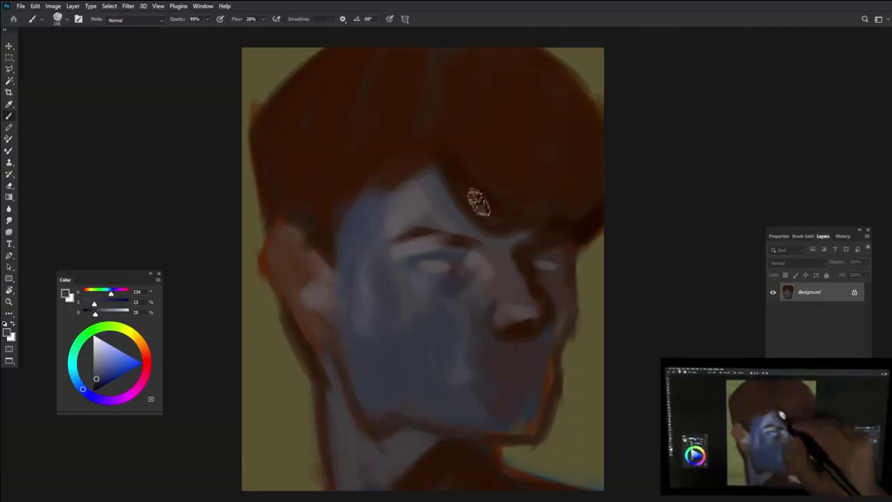
Darken the fringe strands beside the forehead, set the brush flow to 12%, and stroke lighter grey down the near cheek
left_click(474, 193, "alt")
left_click(262, 19)
left_click_drag(265, 29, 257, 30)
left_click(404, 273, "alt")
mouse_move(404, 272)
left_mouse_down()
mouse_move(423, 297)
mouse_move(396, 294)
mouse_move(417, 314)
left_mouse_up()
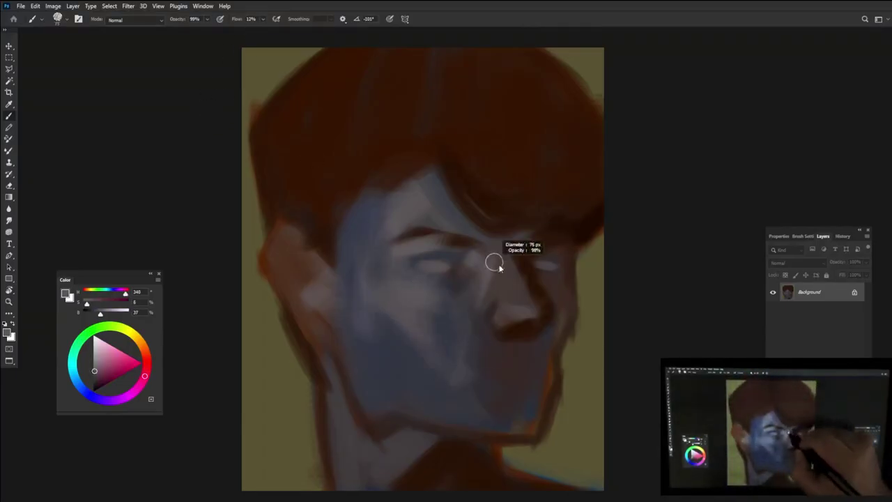
Place a pale accent at the near eye's inner corner and lighten the upper eyelid and the forehead above the brow
left_click(458, 309, "alt")
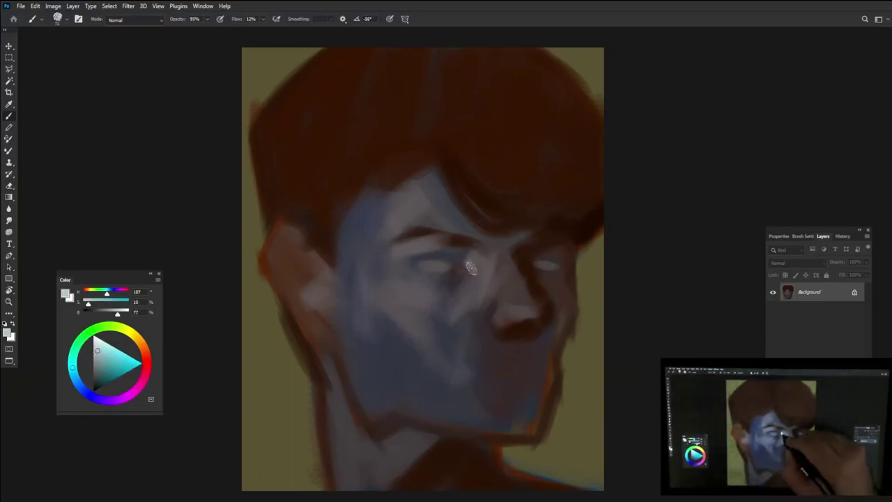
left_click(455, 251, "alt")
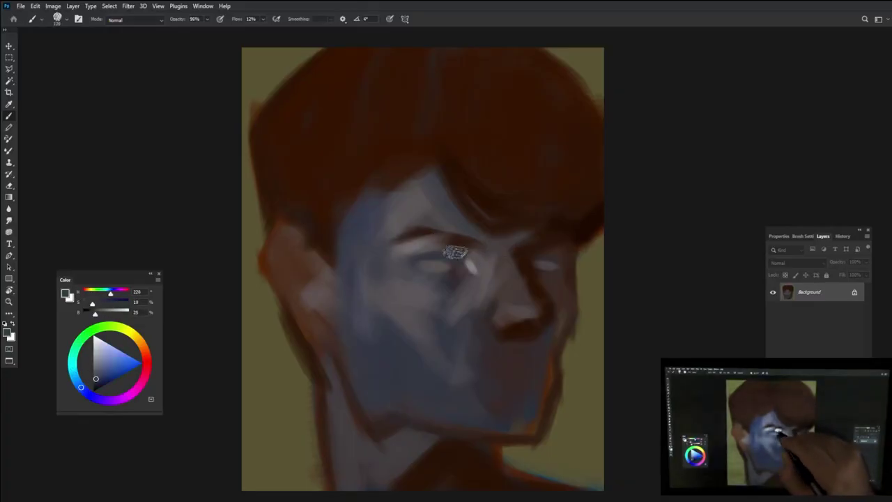
left_click(464, 230, "alt")
left_click(408, 249, "alt")
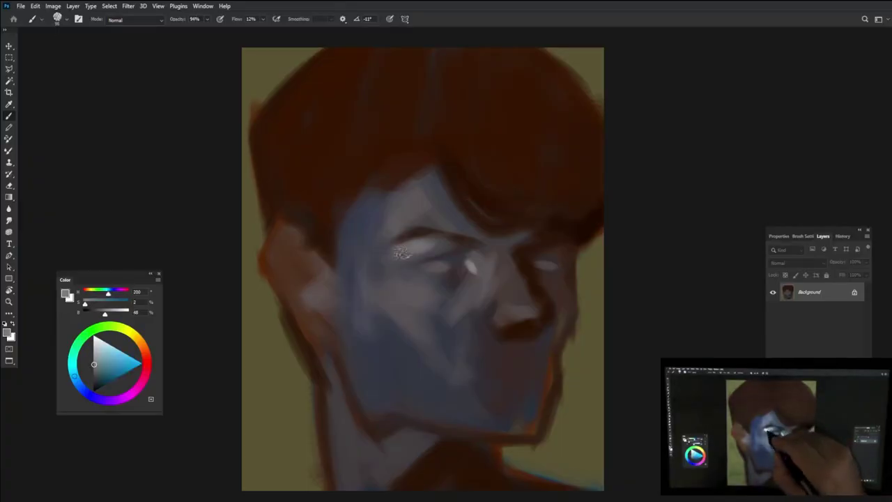
left_click(428, 191, "alt")
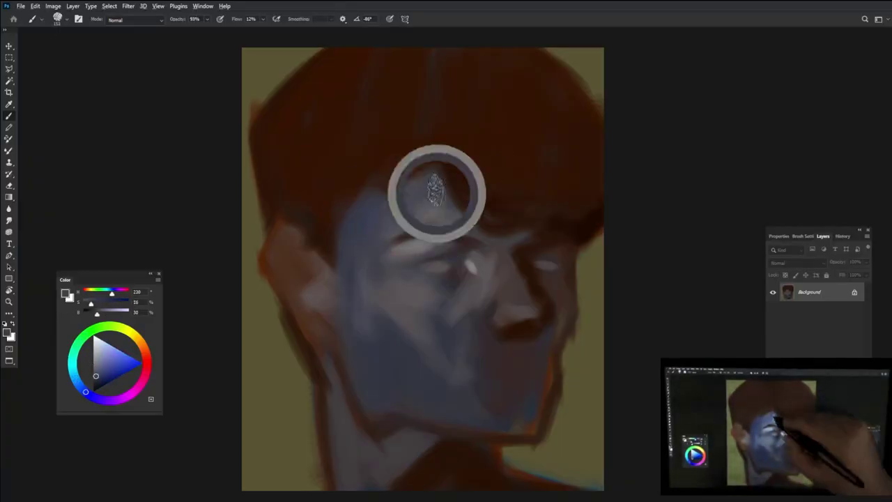
Outline the near eye's upper and lower lids in dark brown and sketch the far eye's lid lines
left_click(557, 224, "alt")
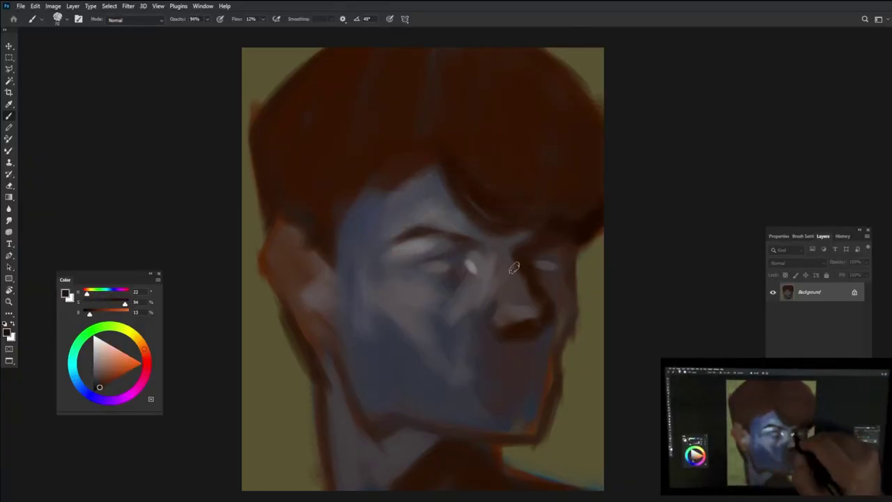
left_click_drag(425, 266, 402, 272)
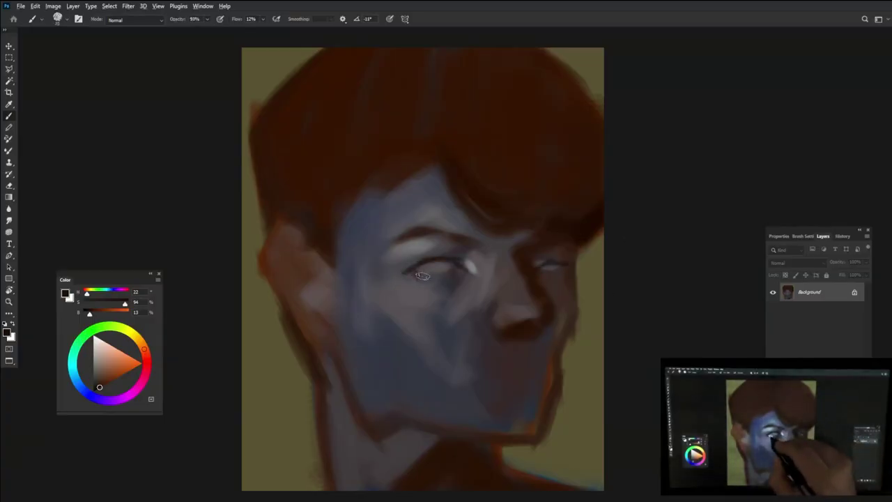
left_click(431, 275, "alt")
left_click(428, 273, "alt")
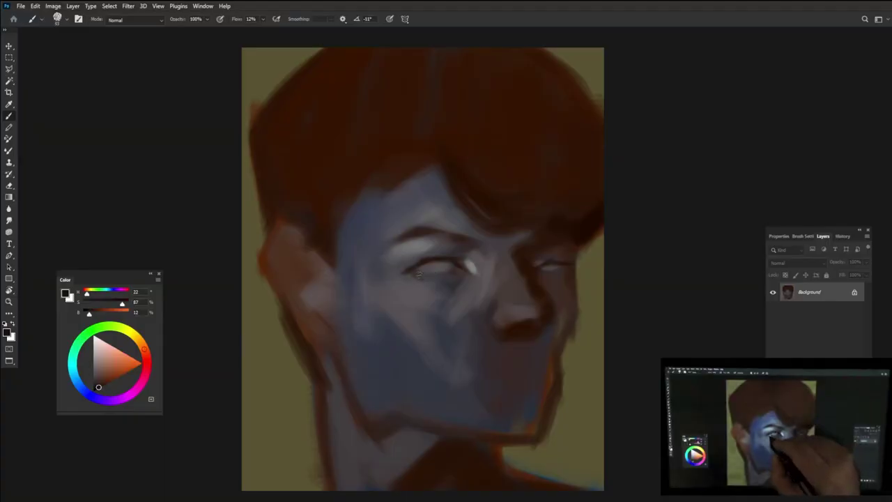
key("9")
key("9")
Darken the far cheek and the shadow beside the nose with sampled browns, leaving a greyish patch below the nose
left_click(547, 368, "alt")
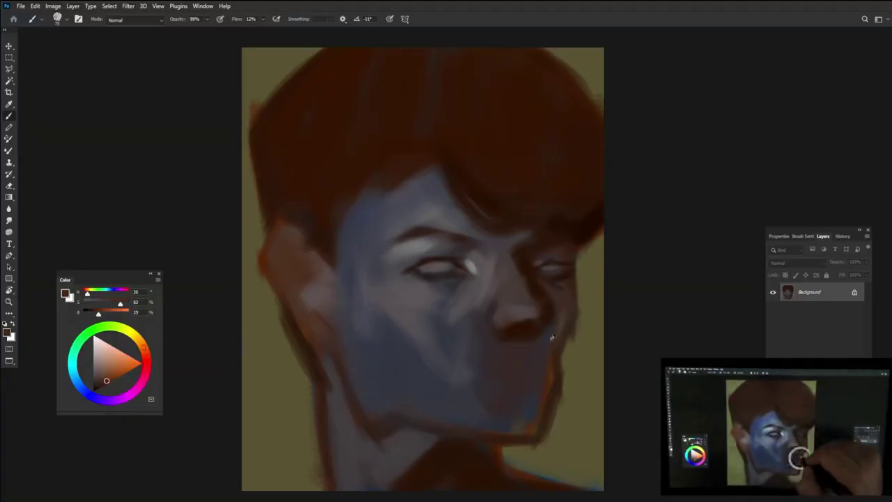
left_click(530, 324, "alt")
left_click_drag(553, 309, 556, 290)
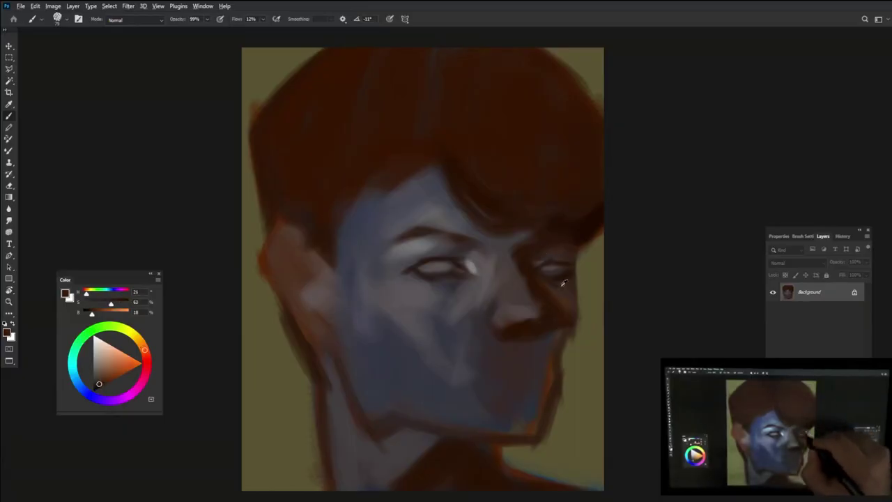
left_click(573, 307, "alt")
left_click(513, 324, "alt")
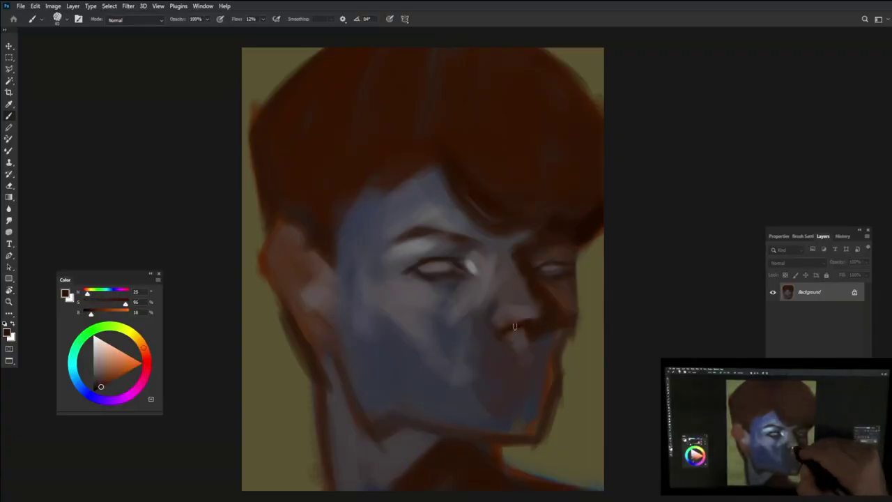
Set the brush opacity to 97% and model the near cheek, jaw and mouth area with lighter grey strokes
key("9")
key("7")
left_click(470, 320, "alt")
left_click(468, 264, "alt")
mouse_move(432, 300)
left_mouse_down()
mouse_move(449, 322)
mouse_move(422, 355)
mouse_move(397, 364)
mouse_move(424, 305)
left_mouse_up()
mouse_move(373, 404)
left_mouse_down()
mouse_move(370, 340)
mouse_move(450, 412)
mouse_move(488, 411)
left_mouse_up()
left_click_drag(446, 376, 374, 397)
left_click(480, 378, "alt")
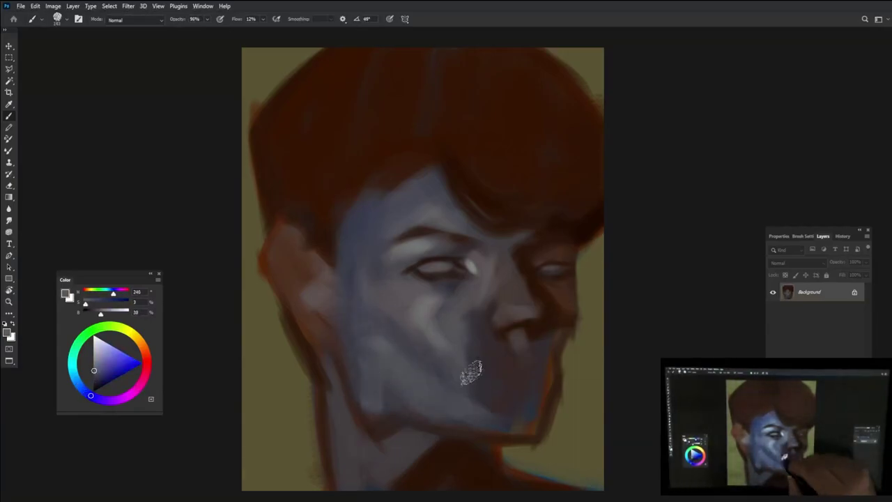
left_click(470, 339, "alt")
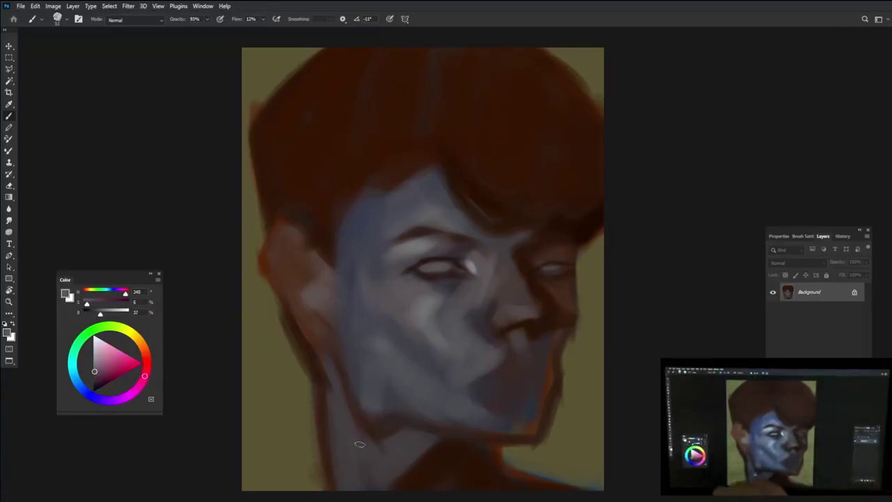
Paint a bright pale cyan highlight on the nose tip and a blue-grey tone along the nose bridge
right_click(511, 322, "alt+shift")
left_click_drag(488, 255, 498, 265)
left_click(480, 314, "alt")
left_click(509, 282, "alt")
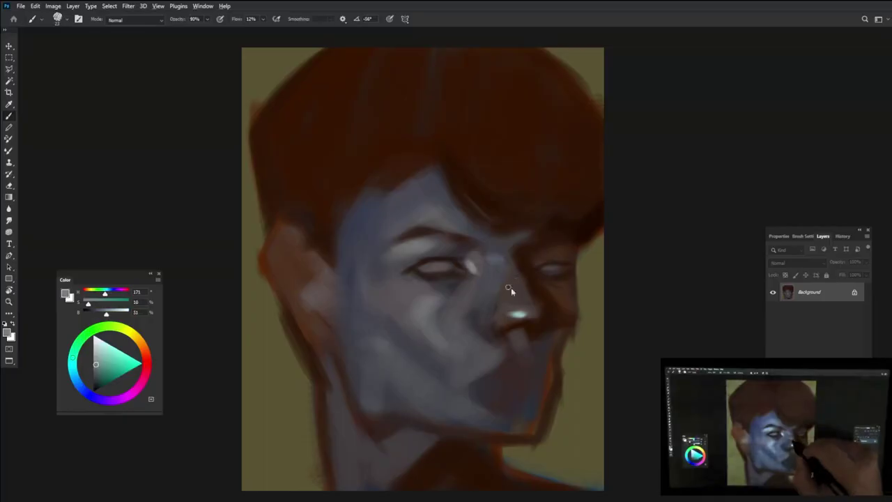
left_click(551, 286, "alt")
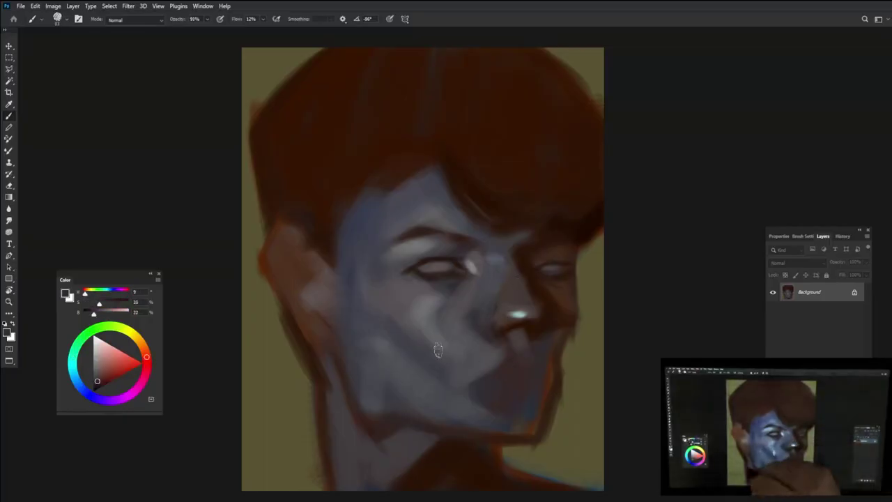
Add muted reddish brown to the side of the nose and blend it around the tip highlight and nostril wing
left_click(502, 302, "alt")
left_click(510, 314, "alt")
left_click(504, 305, "alt")
left_click(517, 307, "alt")
left_click(536, 312, "alt")
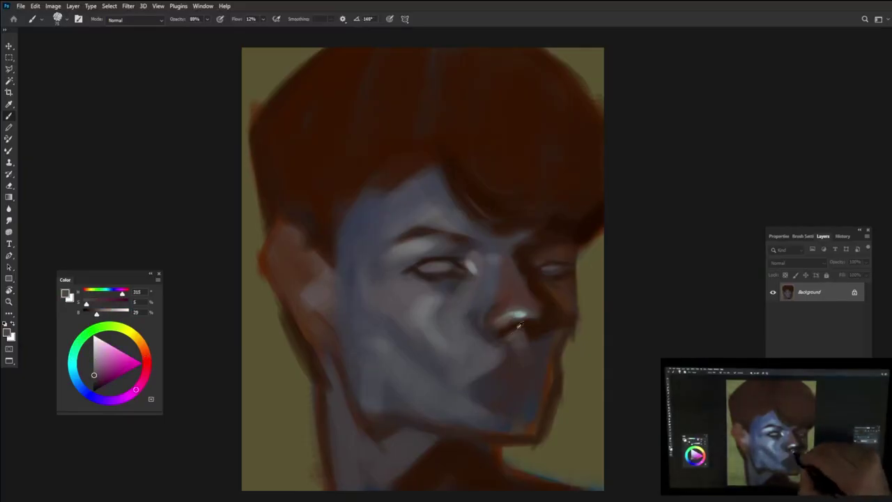
Refine the dark nostril and underside of the nose, and paint a lighter grey philtrum beneath it
left_click(535, 333, "alt")
left_click(532, 328, "alt")
left_click(529, 322, "alt")
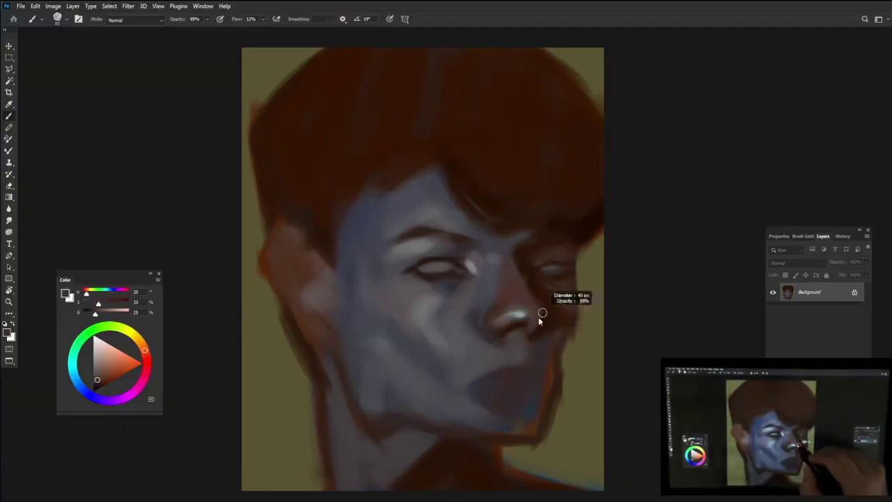
left_click(537, 314, "alt")
left_click(529, 324, "alt")
left_click(517, 334, "alt")
left_click(516, 336, "alt")
left_click(513, 339, "alt")
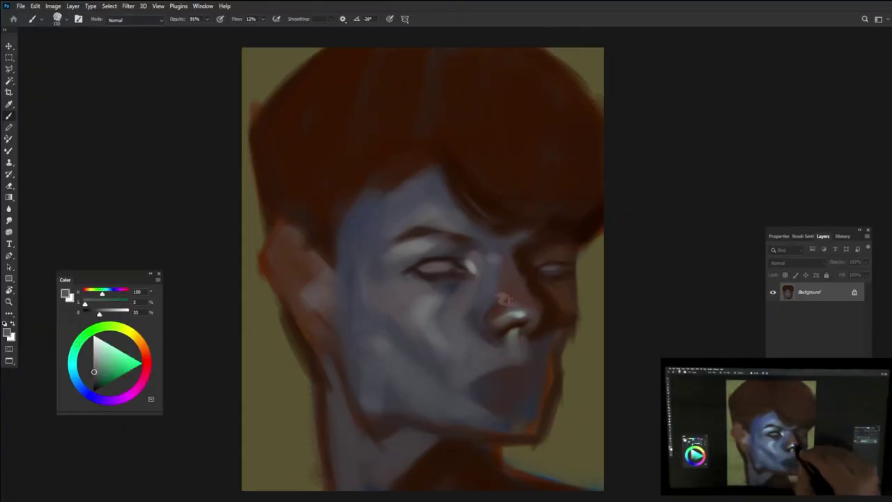
Lighten the side of the nose and the inner cheek with pale grey strokes
left_click(465, 294, "alt")
left_click(474, 263, "alt")
left_click_drag(485, 279, 496, 266)
mouse_move(488, 306)
left_mouse_down()
mouse_move(471, 269)
mouse_move(512, 296)
left_mouse_up()
Darken the near eyebrow's arch and define the upper lid creases of both eyes in dark brown
left_click(469, 235, "alt")
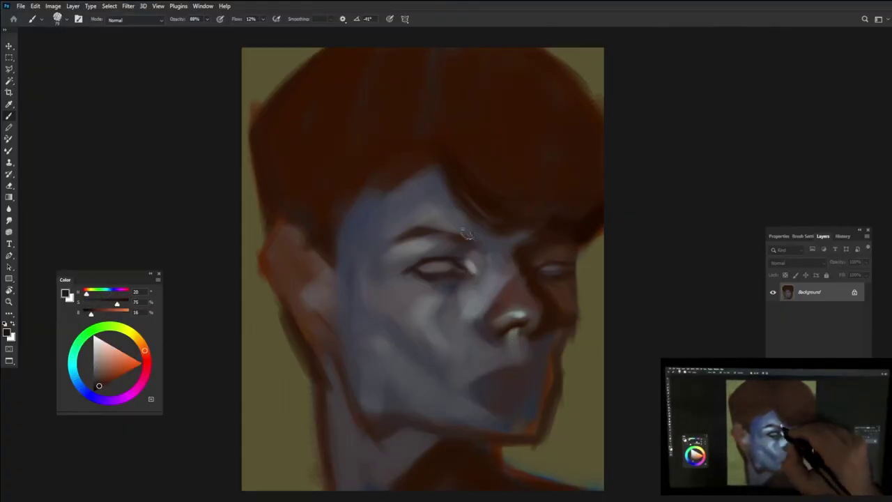
left_click(418, 259, "alt")
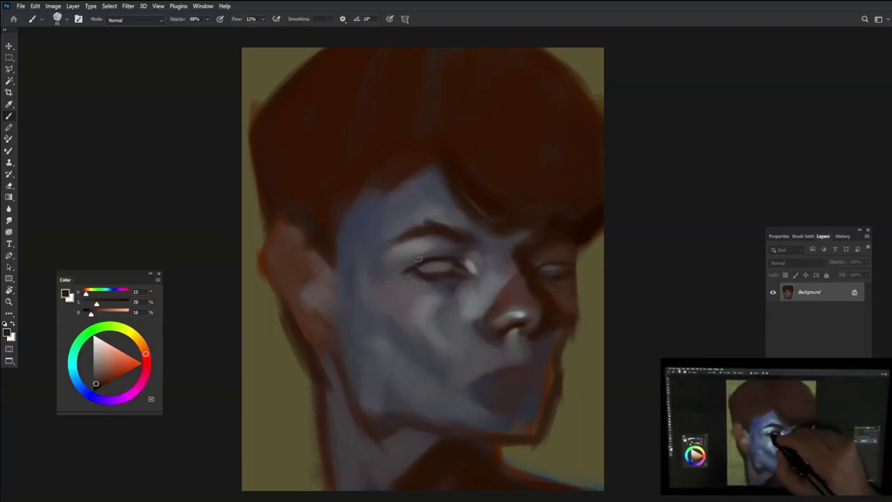
left_click(580, 232, "alt")
left_click_drag(536, 264, 550, 254)
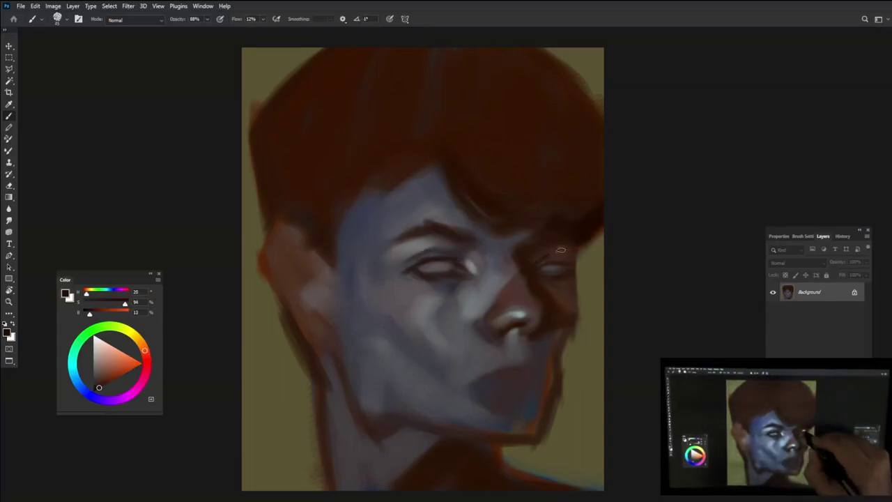
Deepen the far eye socket, far cheek and shadow side of the nose with very dark browns
left_click(569, 291, "alt")
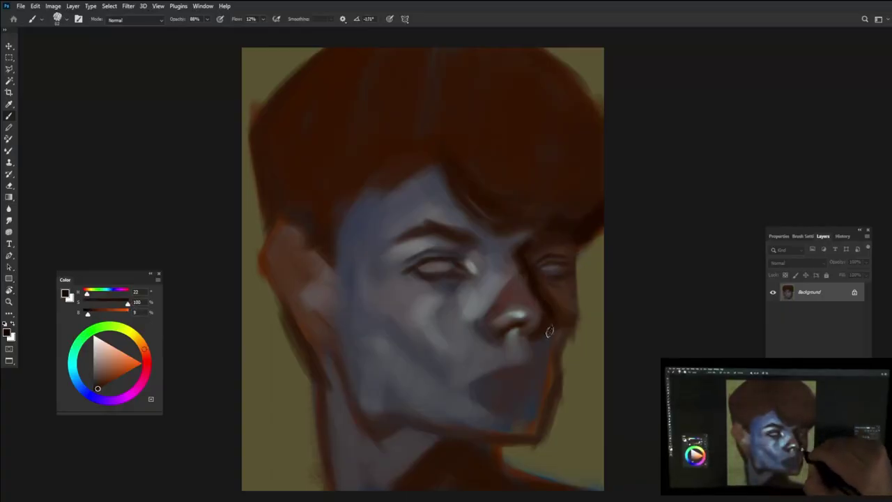
left_click(540, 301, "alt")
left_click(542, 246, "alt")
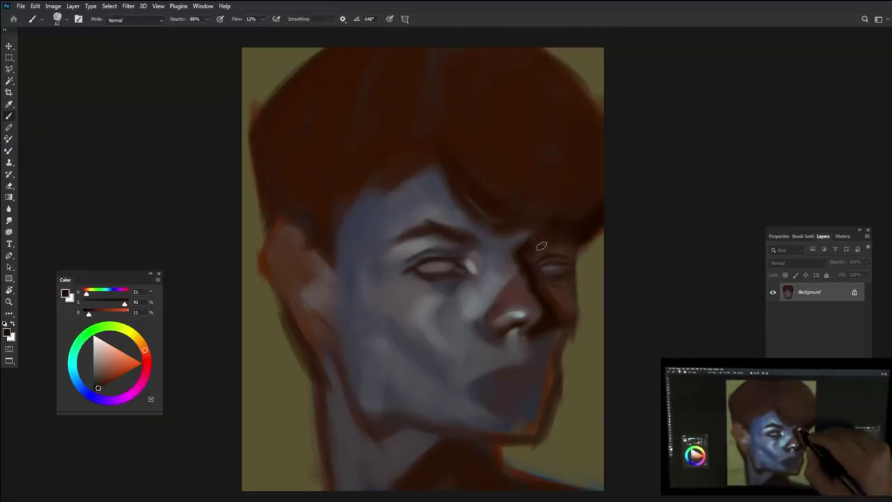
left_click(527, 237, "alt")
left_click(560, 230, "alt")
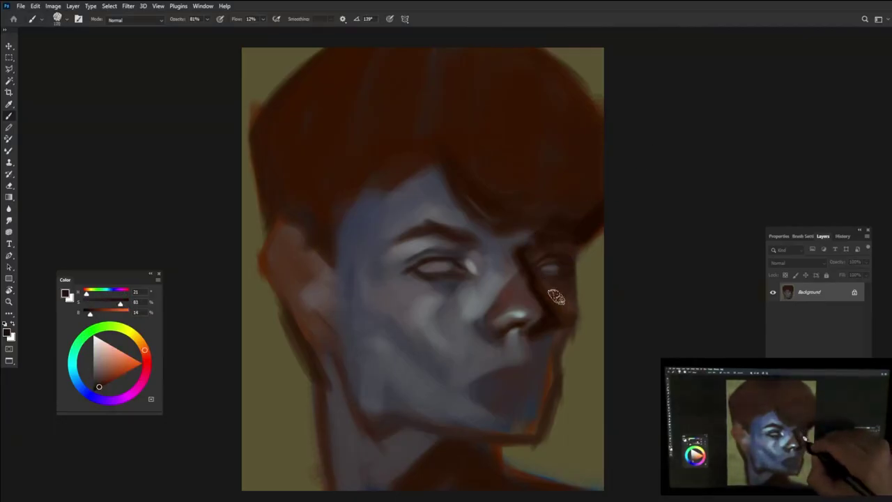
Paint the near eye's iris in dark brown with a warmer brown tone inside it
left_click(574, 255, "alt")
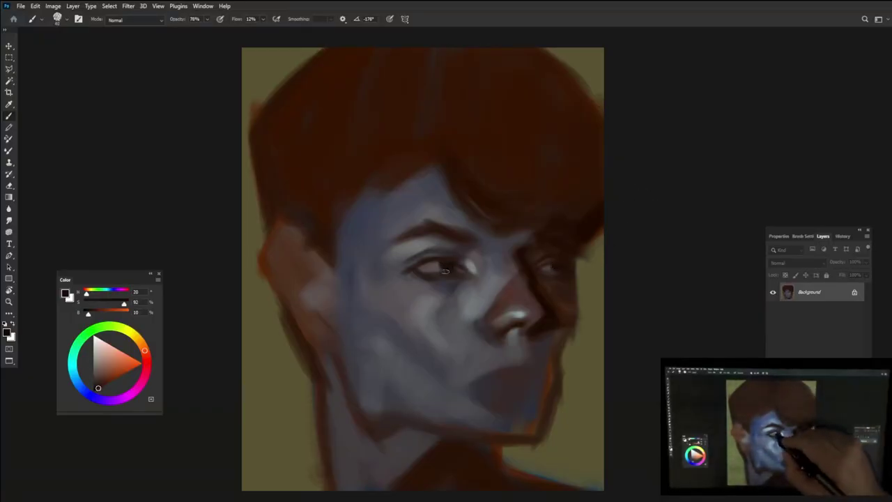
left_click(444, 264, "alt")
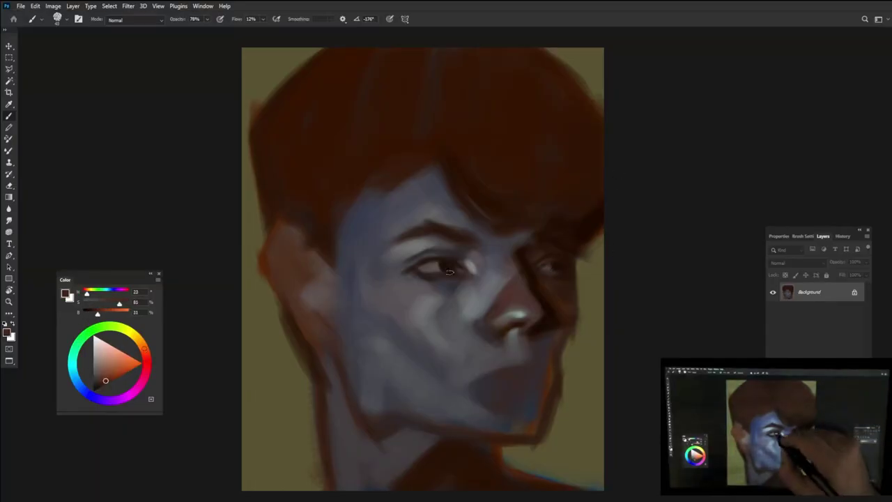
left_click(447, 262, "alt")
Add a pale highlight at the top of the nose bridge and darken the near eyebrow toward its inner end
left_click(519, 309, "alt")
mouse_move(493, 242)
left_mouse_down()
mouse_move(499, 268)
mouse_move(466, 230)
mouse_move(442, 221)
left_mouse_up()
left_click(578, 199, "alt")
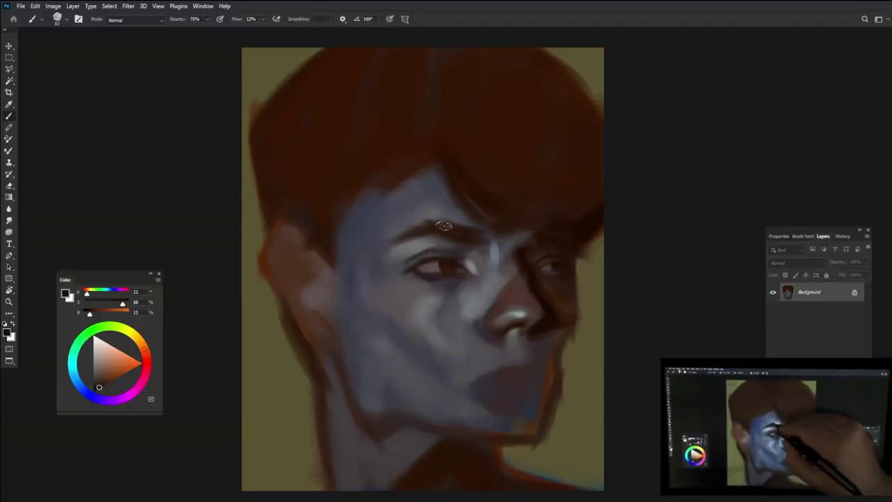
Extend the sideburn over the temple in dark brown at 100% opacity, and brush grey along the nose ridge at 97% opacity
left_click(323, 216, "alt")
key("0")
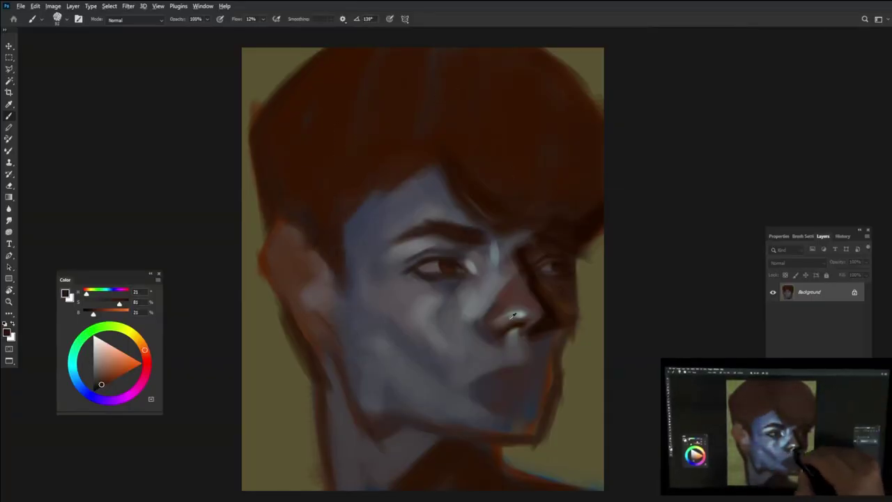
left_click(514, 295, "alt")
key("9")
key("7")
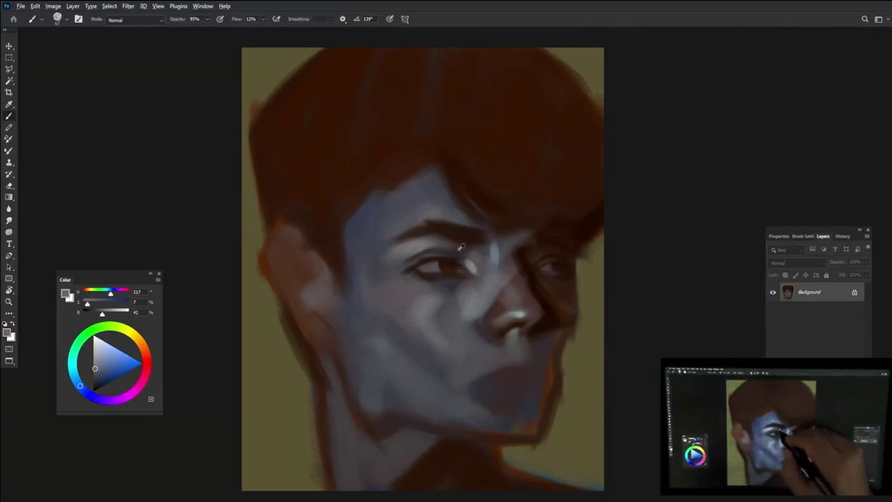
Blend sampled grey and dark tones around the near eye's upper lid and lower lid
left_click(418, 274, "alt")
left_click(436, 211, "alt")
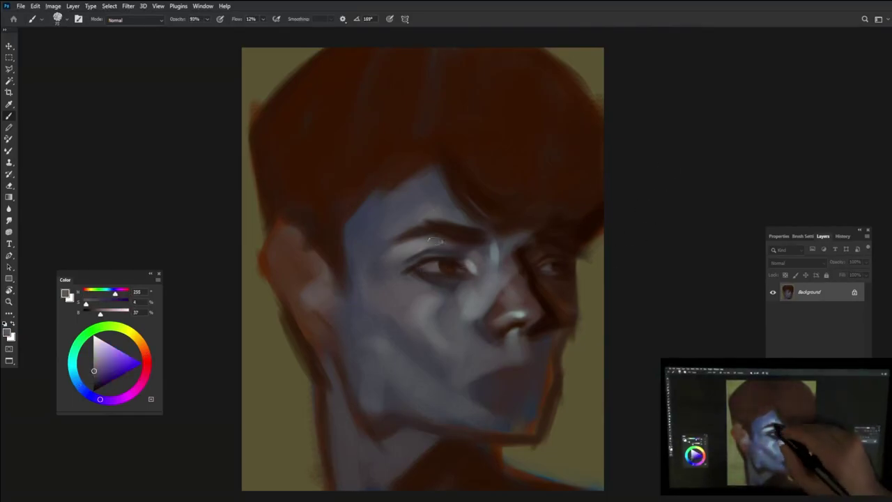
left_click(452, 280, "alt")
Darken the far cheek and its outer contour below the far eye with sampled dark browns
left_click(597, 256, "alt")
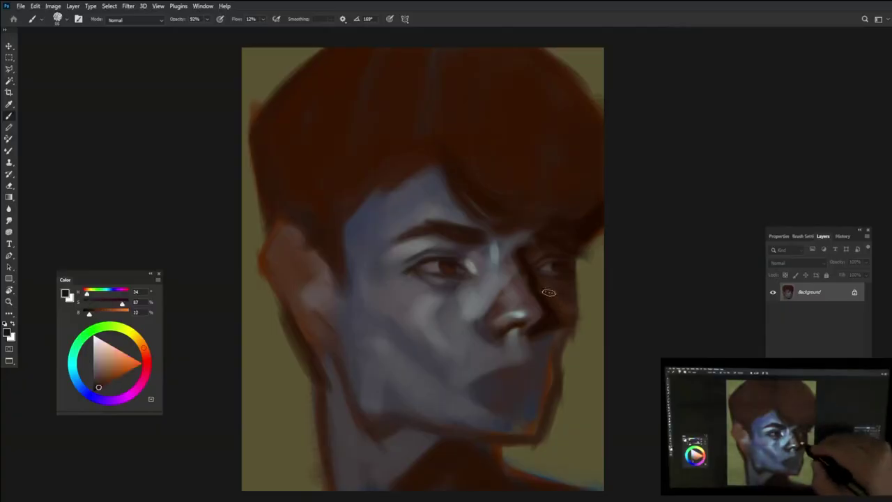
left_click(547, 323, "alt")
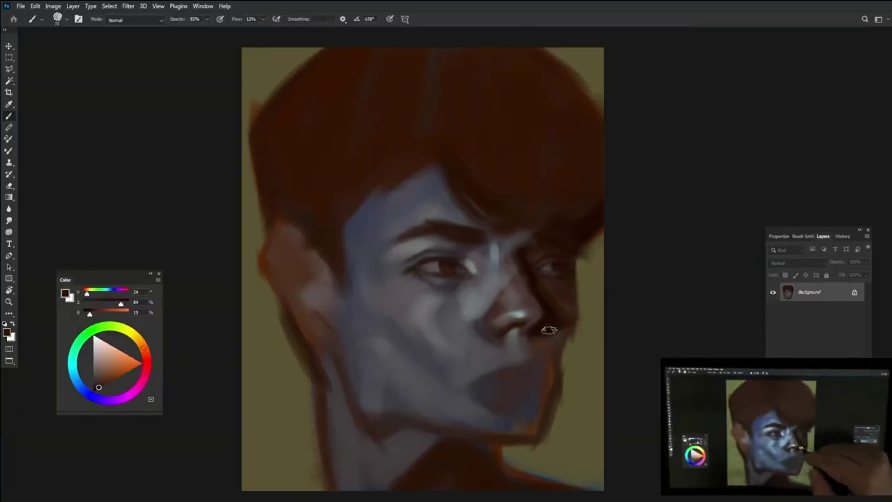
left_click(575, 298, "alt")
left_click(577, 296, "alt")
left_click(586, 280, "alt")
Set the brush opacity to 89% and draw the inner folds of the ear in dark brown
right_click(283, 277)
left_click(285, 276)
key("8")
left_click(276, 270, "alt")
left_click_drag(275, 270, 280, 246)
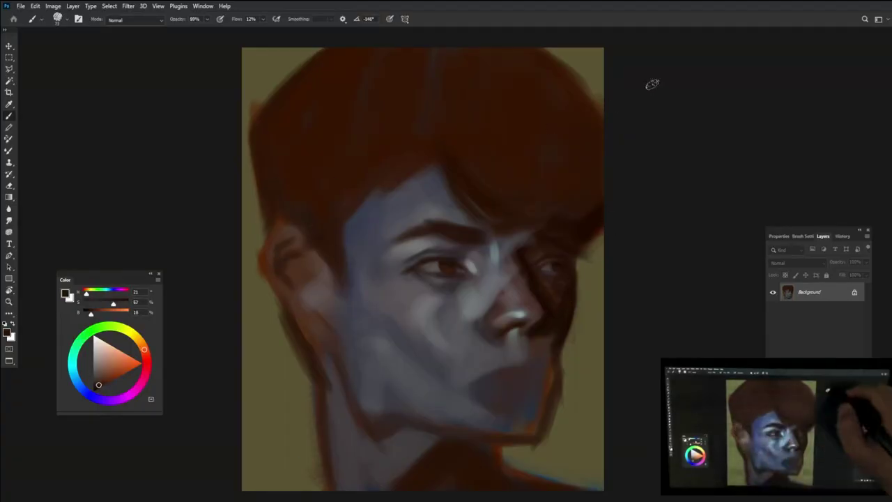
Cover the far side of the mouth and chin in brown, and darken the shadow under the jaw and neck
left_click(532, 383, "alt")
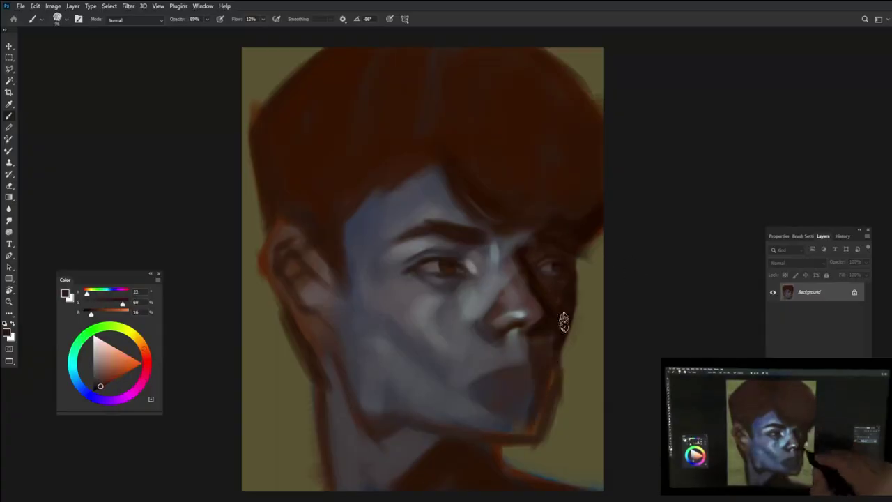
left_click(462, 456, "alt")
mouse_move(462, 456)
left_mouse_down()
mouse_move(420, 450)
mouse_move(308, 472)
left_mouse_up()
left_click(414, 447, "alt")
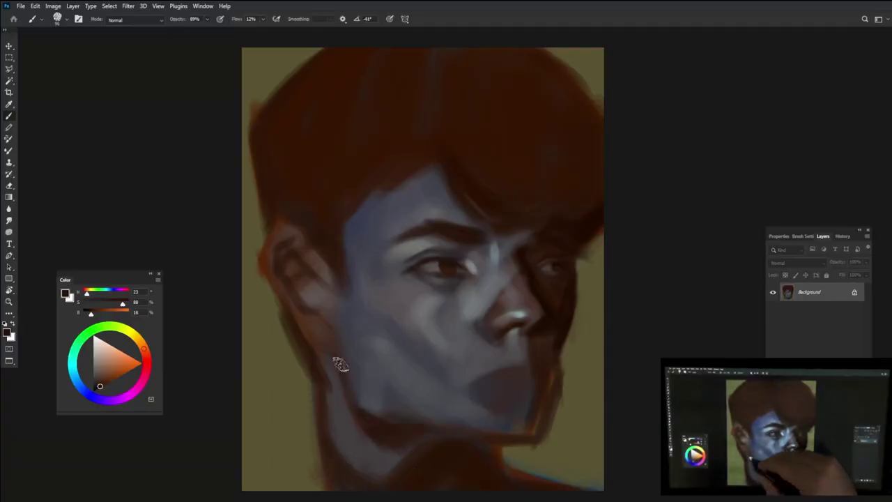
Soften the near jawline's shadow edge and extend the dark hair at the temple with sampled grey and brown tones
left_click(397, 462, "alt")
left_click(421, 418, "alt")
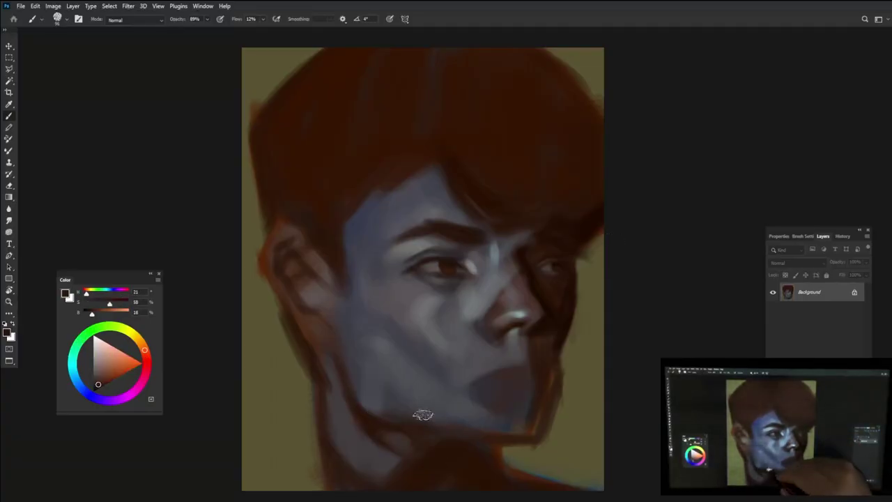
left_click(372, 184, "alt")
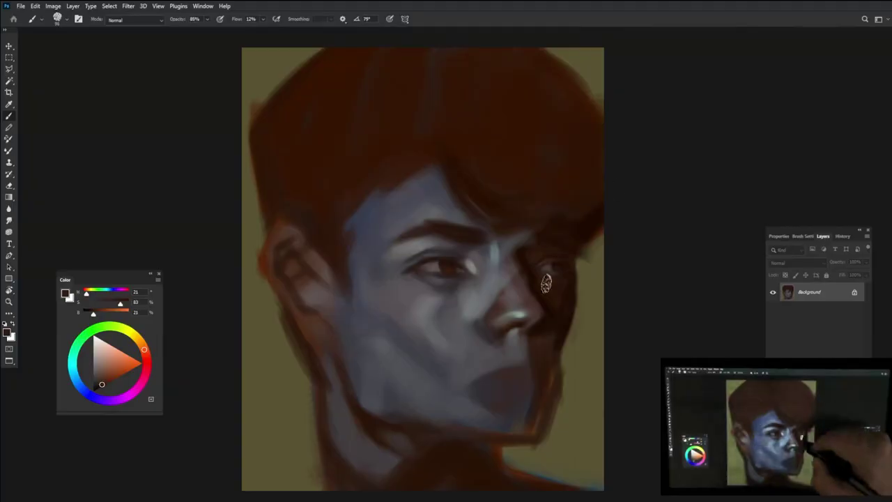
Paint the upper lip dark brown and block in a lighter grey-blue plane beside the near mouth corner and chin
mouse_move(530, 383)
left_mouse_down()
mouse_move(480, 383)
mouse_move(520, 376)
mouse_move(527, 386)
mouse_move(502, 390)
left_mouse_up()
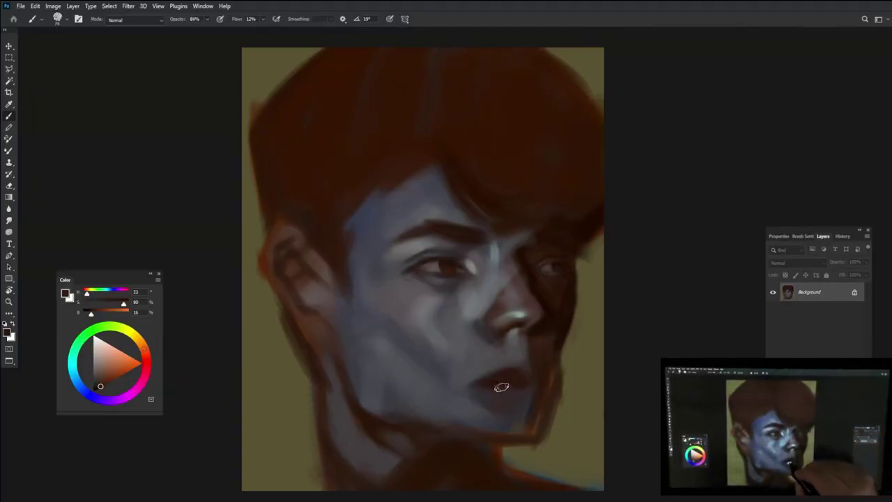
left_click(527, 369, "alt")
left_click(470, 402, "alt")
left_click(442, 364, "alt")
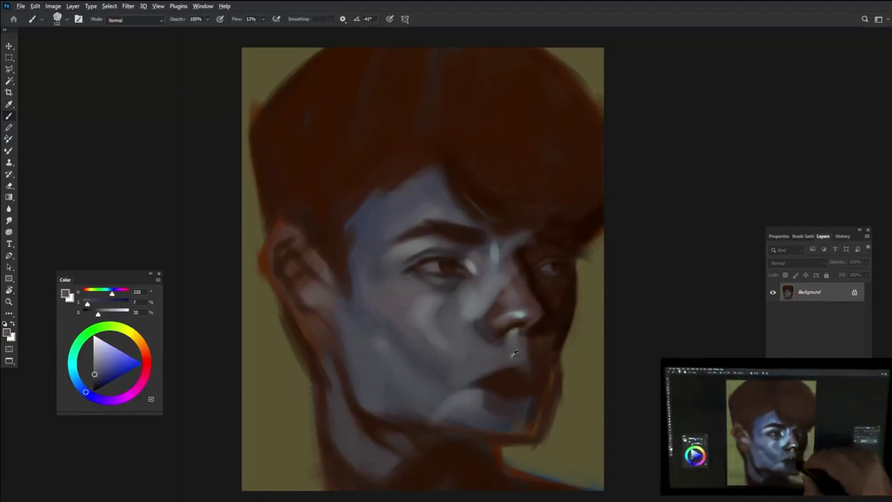
Model the area between the nose and upper lip with sampled muted greys and browns
left_click(523, 386, "alt")
left_click(536, 359, "alt")
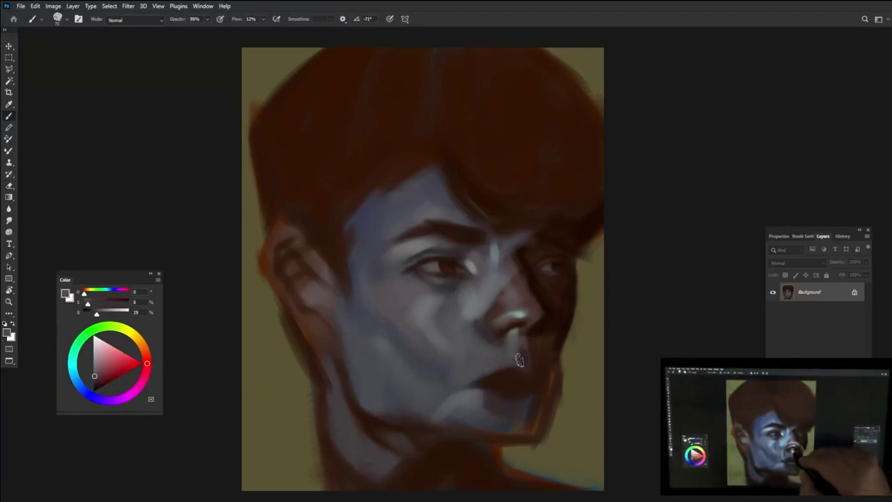
left_click(531, 346, "alt")
key("5")
key("9")
Paint a pale green-grey highlight running from the near cheekbone down to the mouth corner
left_click(515, 335, "alt")
left_click_drag(487, 366, 474, 351)
mouse_move(432, 321)
left_mouse_down()
mouse_move(449, 310)
mouse_move(453, 339)
left_mouse_up()
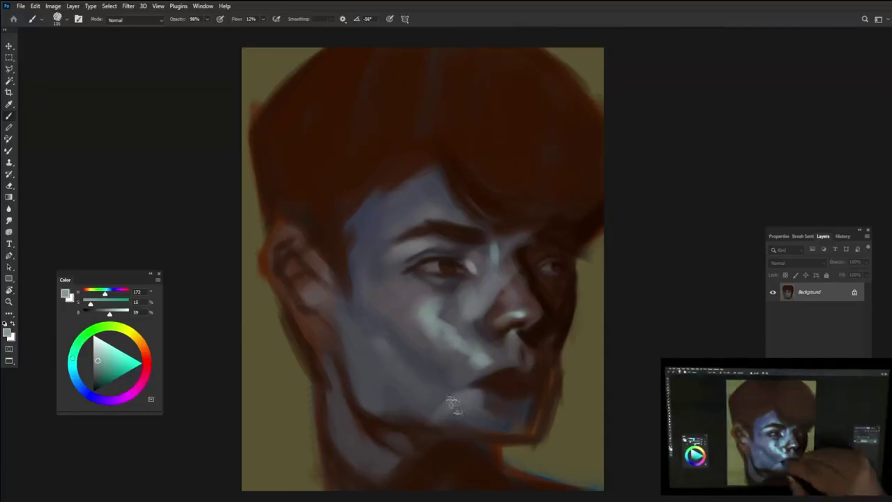
Shape the lower lip and chin, blending sampled grey-blue into the brown shadow along the chin's underside
left_click(497, 426, "alt")
left_click(480, 406, "alt")
left_click(482, 396, "alt")
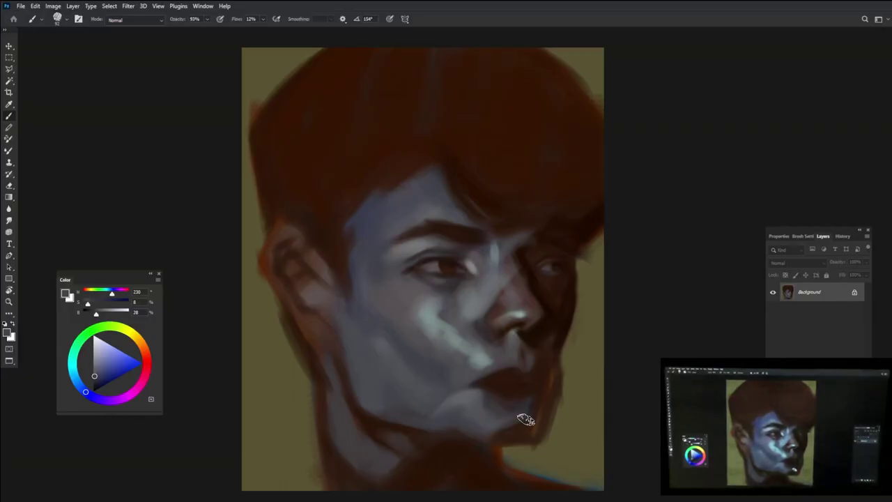
key("0")
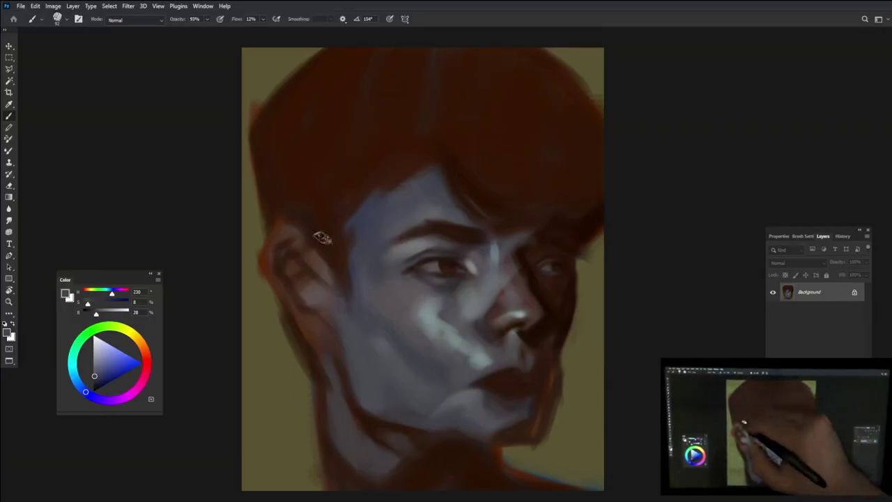
Cover the top of the ear and its inner folds with dark reddish brown sampled from the surrounding hair
left_click(300, 209, "alt")
left_click(512, 466, "alt")
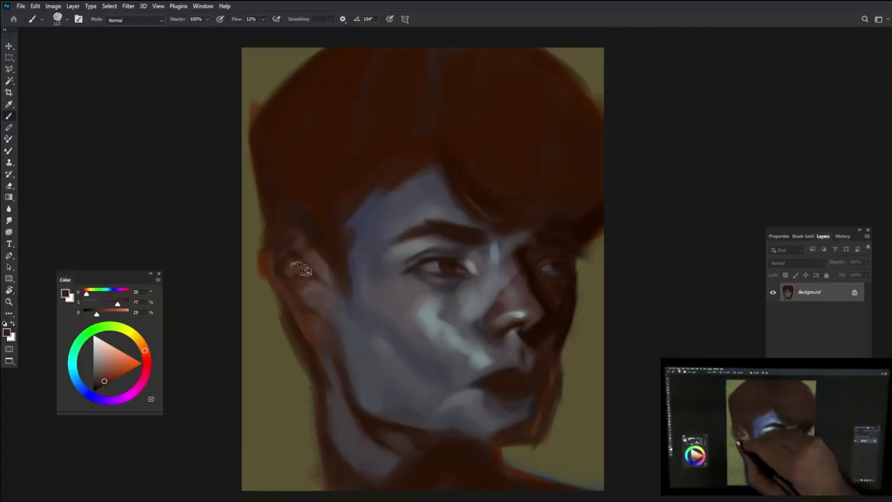
left_click(293, 240, "alt")
left_click(324, 346, "alt")
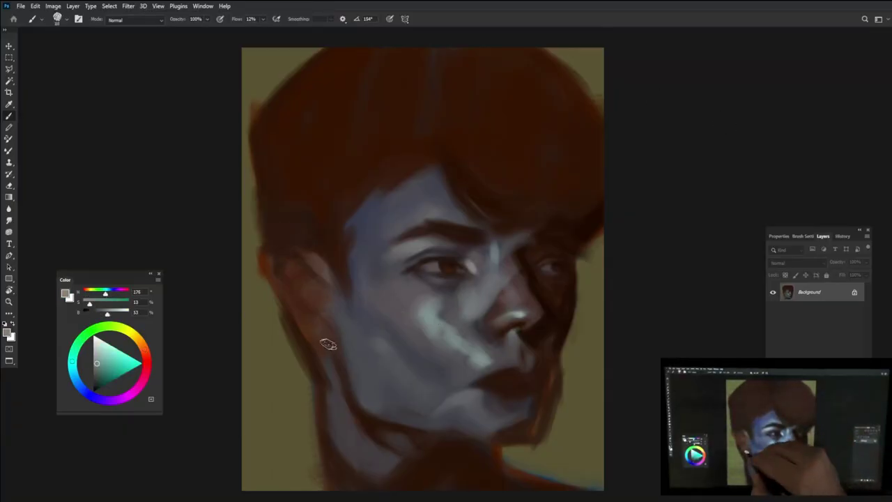
Paint grey-blue light planes on the ear's bowl and lobe, with a pale highlight where it meets the cheek
mouse_move(333, 321)
left_mouse_down()
mouse_move(318, 309)
mouse_move(307, 328)
mouse_move(299, 313)
mouse_move(307, 286)
left_mouse_up()
left_click(315, 296, "alt")
left_click(287, 264, "alt")
left_click_drag(275, 317, 272, 293)
Darken the hair's back edge above the ear and the underside of the fringe over the far eye with near-black brown
left_click(271, 226, "alt")
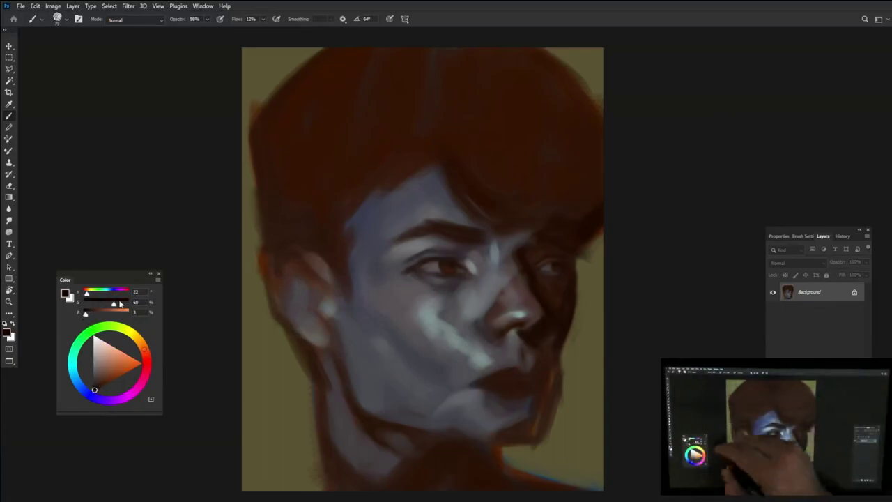
left_click_drag(264, 250, 255, 162)
mouse_move(591, 266)
left_mouse_down()
mouse_move(602, 244)
mouse_move(607, 172)
mouse_move(570, 217)
mouse_move(537, 237)
left_mouse_up()
left_click(552, 124, "alt")
left_click(513, 218, "alt")
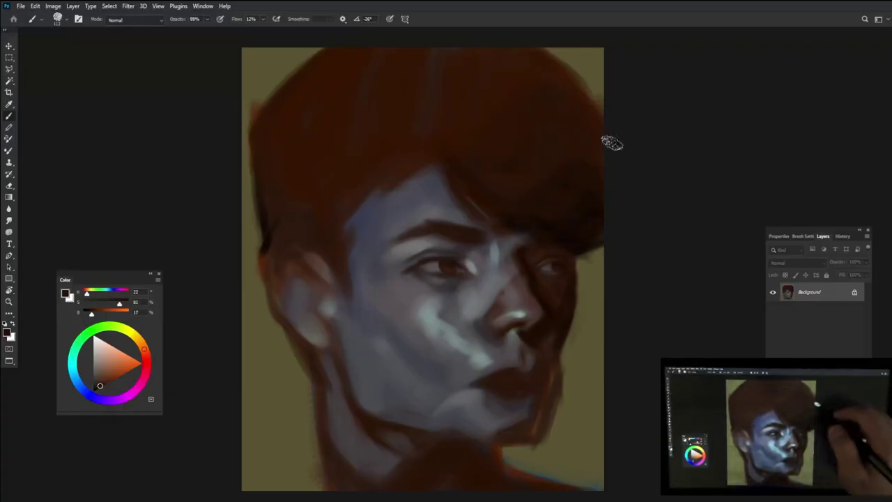
Deepen the shadow beside the far mouth corner and paint the lips in saturated red
left_click(549, 349, "alt")
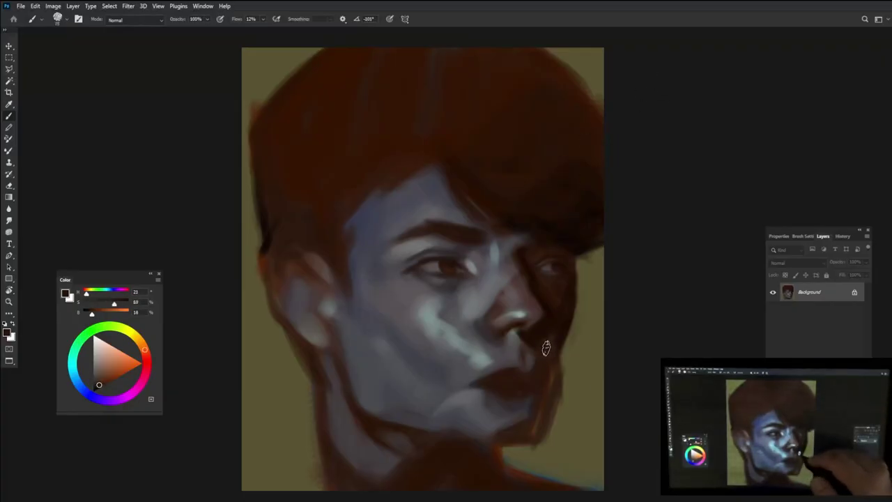
left_click(542, 352, "alt")
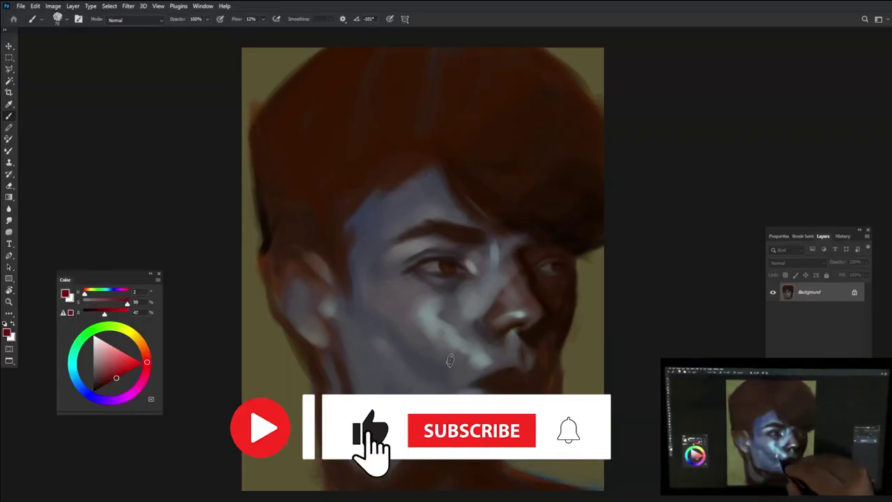
left_click(514, 362, "alt")
mouse_move(528, 370)
left_mouse_down()
mouse_move(496, 376)
mouse_move(520, 370)
left_mouse_up()
left_click(503, 387, "alt")
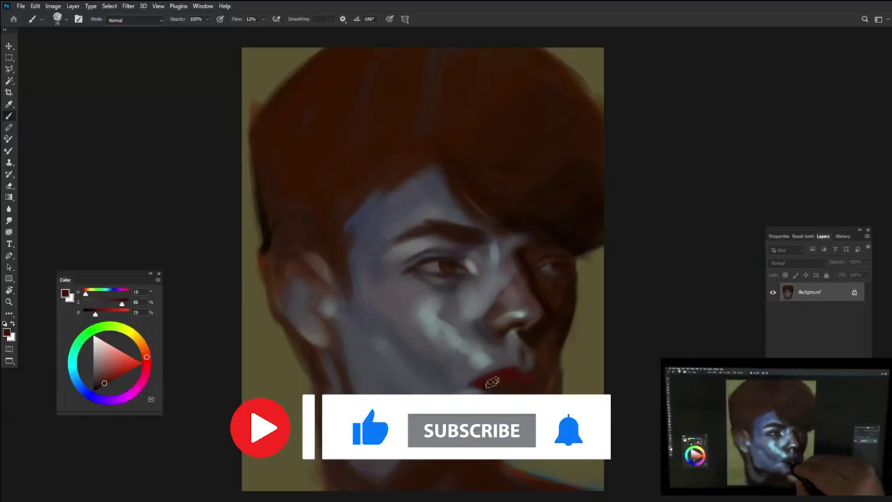
Cover the orange line on the far side of the chin and model the chin shadow with grey and dark brown
right_click(536, 400, "alt")
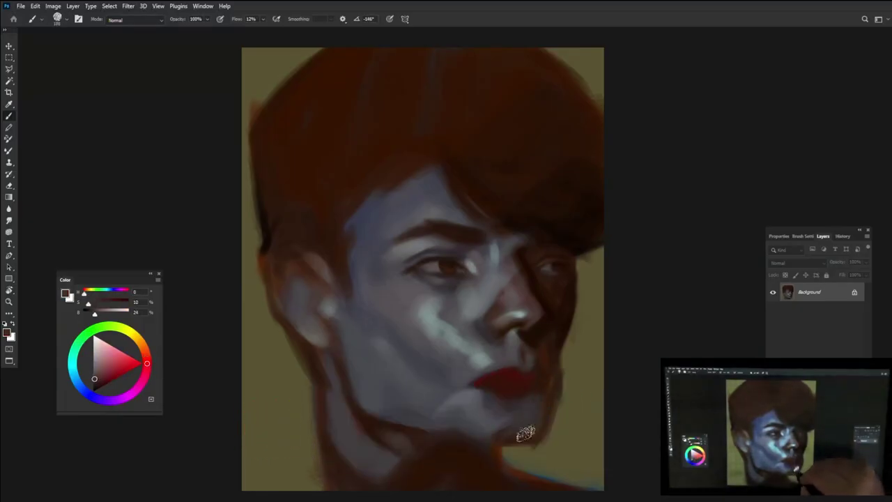
left_click(529, 420, "alt")
right_click(561, 357, "alt")
left_click(527, 408, "alt")
mouse_move(517, 428)
left_mouse_down()
mouse_move(493, 451)
mouse_move(541, 413)
left_mouse_up()
left_click(509, 419, "alt")
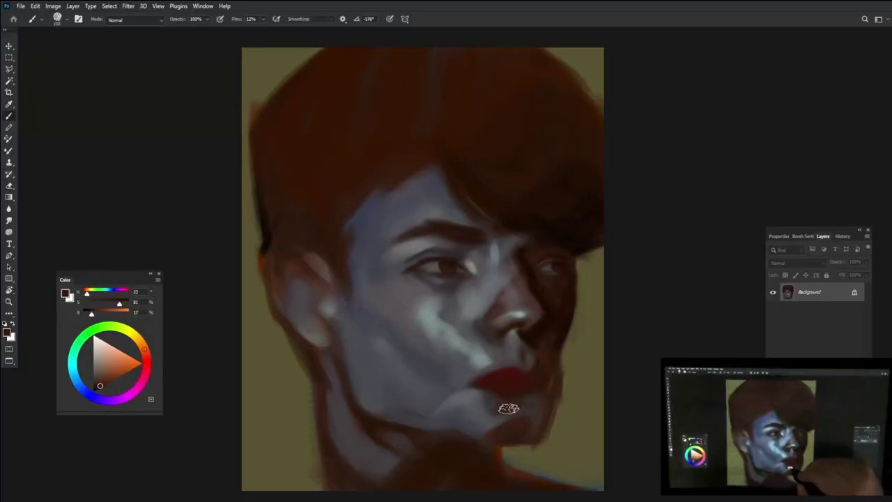
Darken the upper lip and the far side of the lips with deep reddish brown, and brighten the skin below the near mouth corner
left_click(490, 387, "alt")
mouse_move(489, 387)
left_mouse_down()
mouse_move(521, 396)
mouse_move(495, 391)
left_mouse_up()
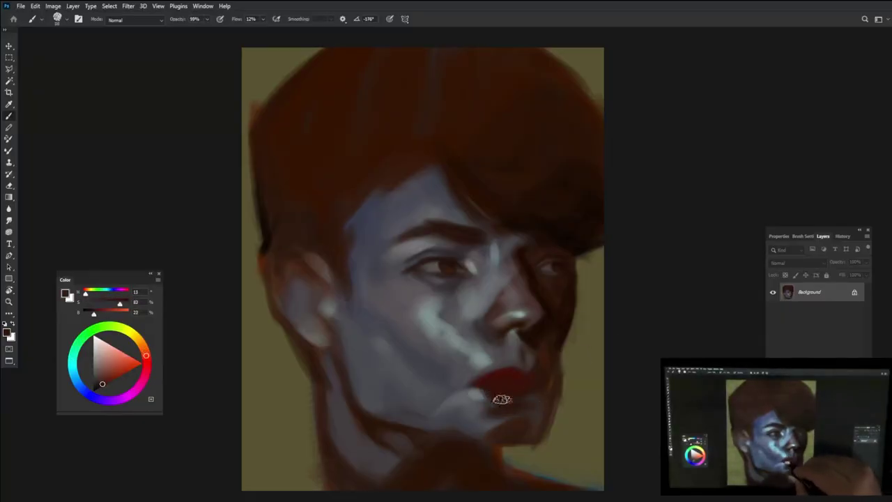
left_click(523, 353, "alt")
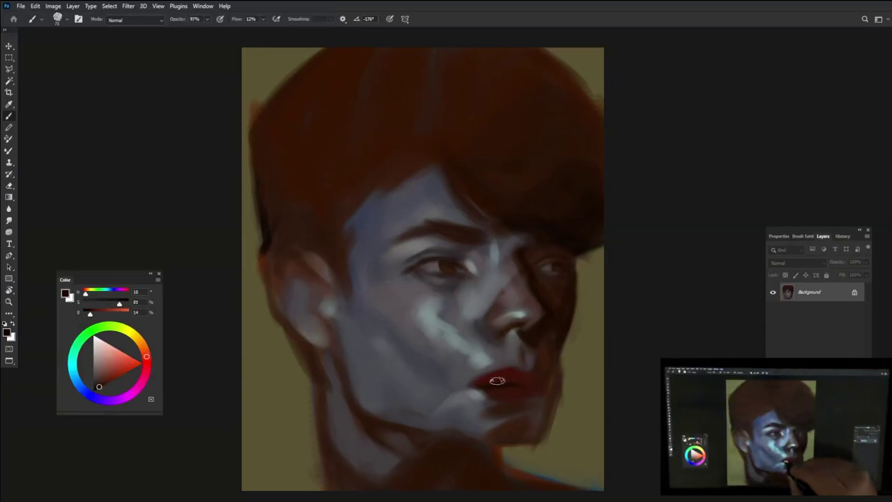
left_click(508, 374, "alt")
mouse_move(508, 375)
left_mouse_down()
mouse_move(491, 380)
mouse_move(533, 375)
left_mouse_up()
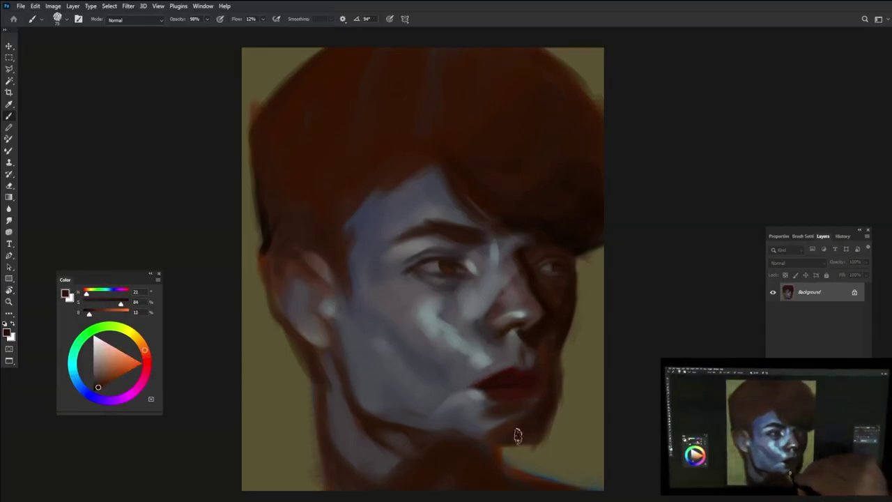
Trim and redefine the far contour from cheek to chin using dark brown and the olive background colour
left_click(558, 377, "alt")
left_click_drag(557, 377, 547, 434)
left_click(578, 303, "alt")
left_click_drag(567, 318, 557, 359)
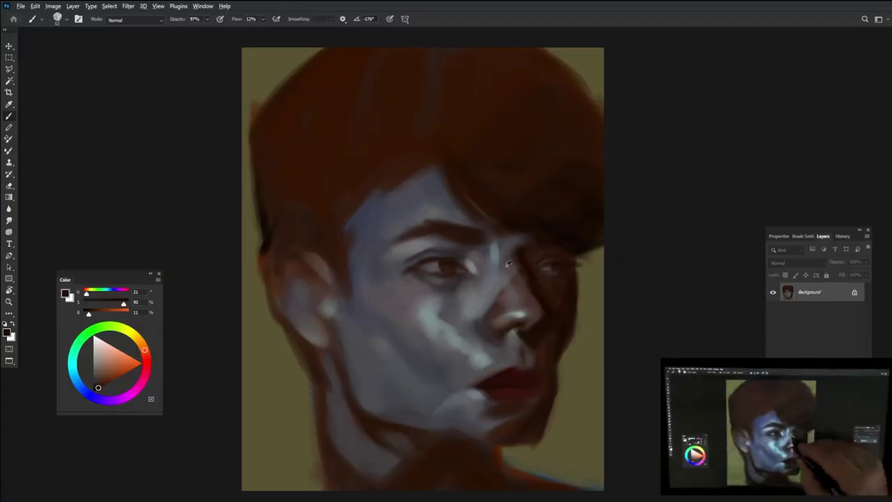
Define the far eye's upper lid and paint dark lashes projecting past the far cheek contour
left_click(571, 257, "alt")
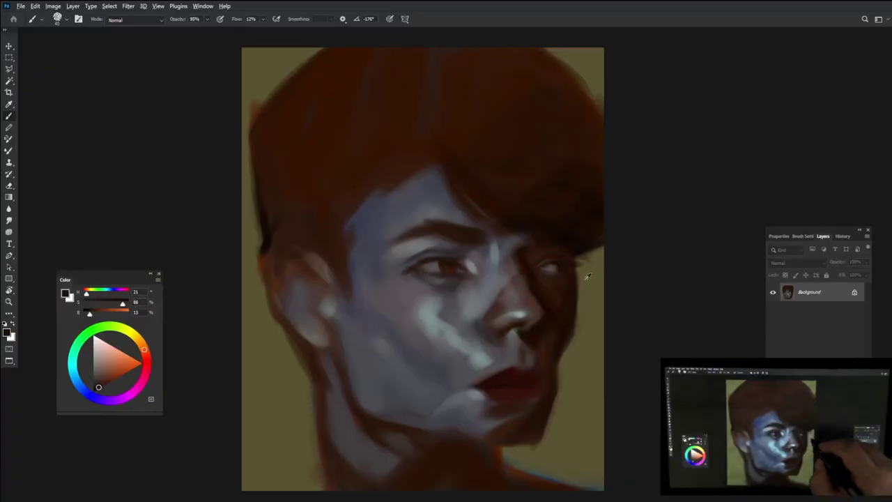
left_click(555, 262, "alt")
left_click_drag(537, 266, 562, 267)
left_click(587, 256, "alt")
left_click(567, 269, "alt")
left_click_drag(595, 255, 590, 262)
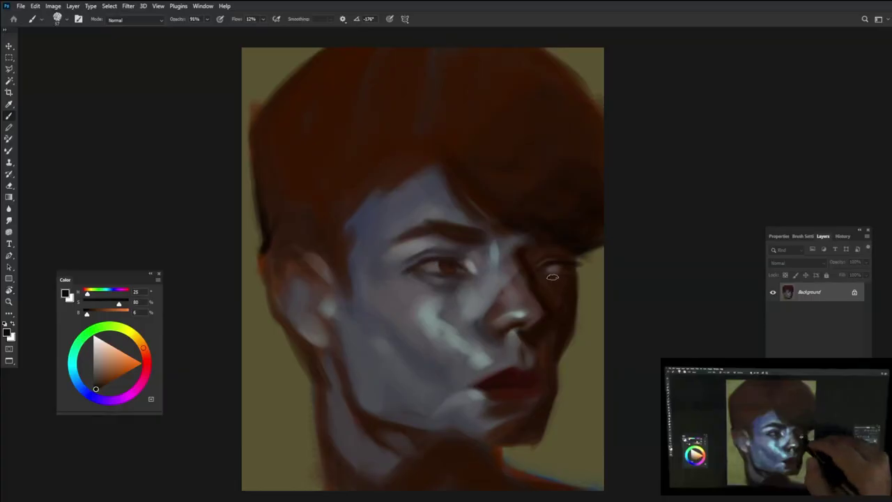
Refine the brow ridge at the nose bridge, the near eyebrow's inner end and the near upper lid with sampled tones
left_click(540, 242, "alt")
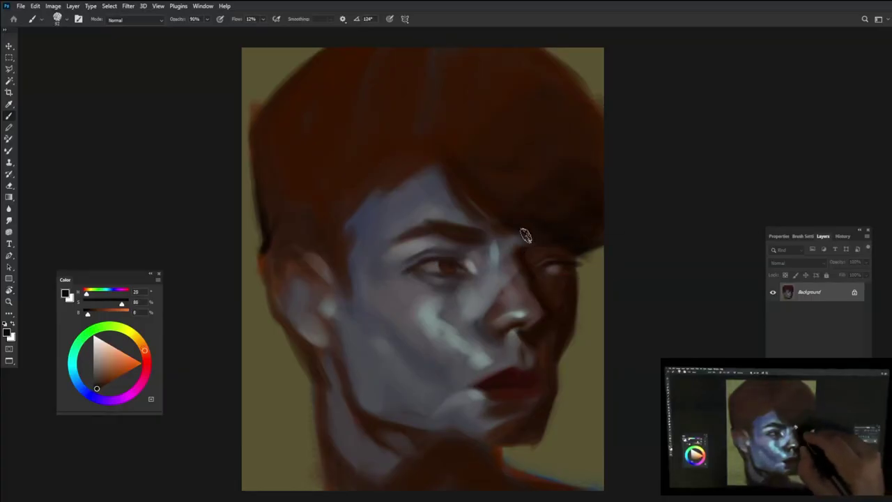
left_click(487, 252, "alt")
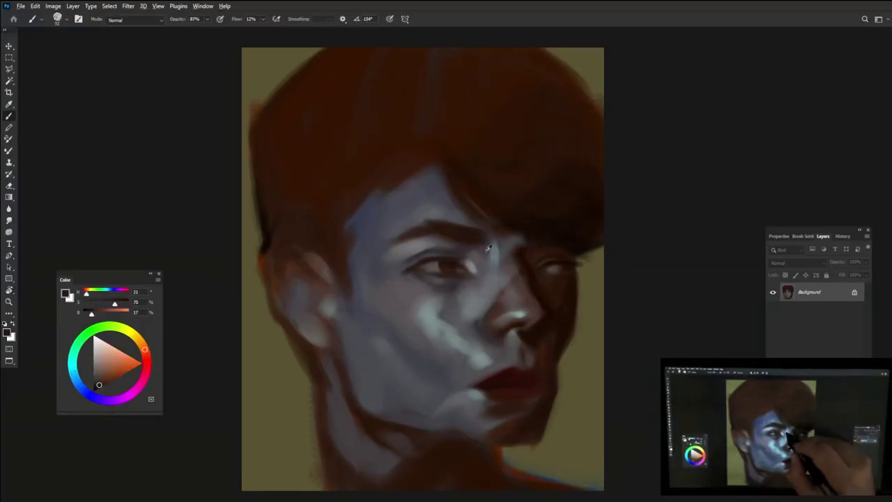
left_click(411, 240, "alt")
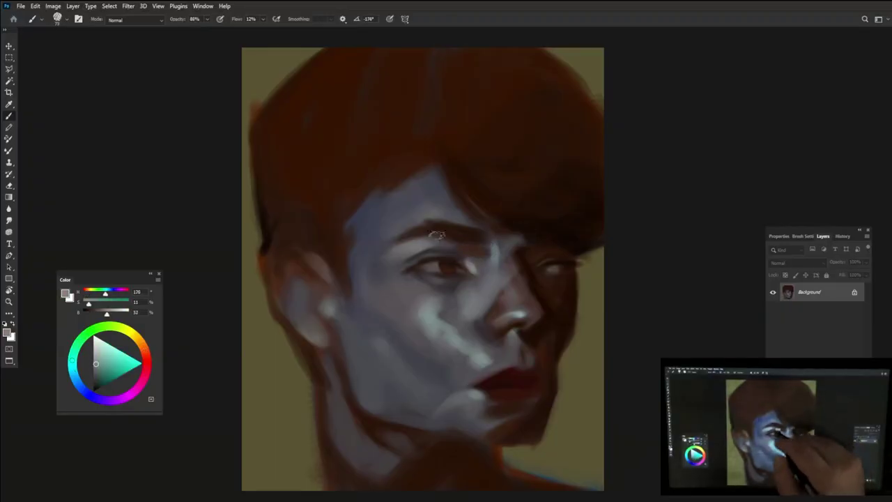
left_click(493, 255, "alt")
left_click(443, 258, "alt")
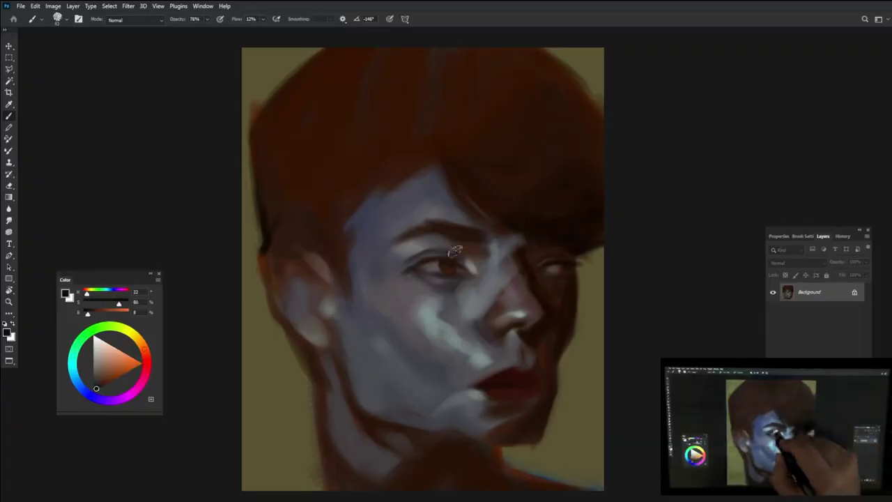
left_click(583, 249, "alt")
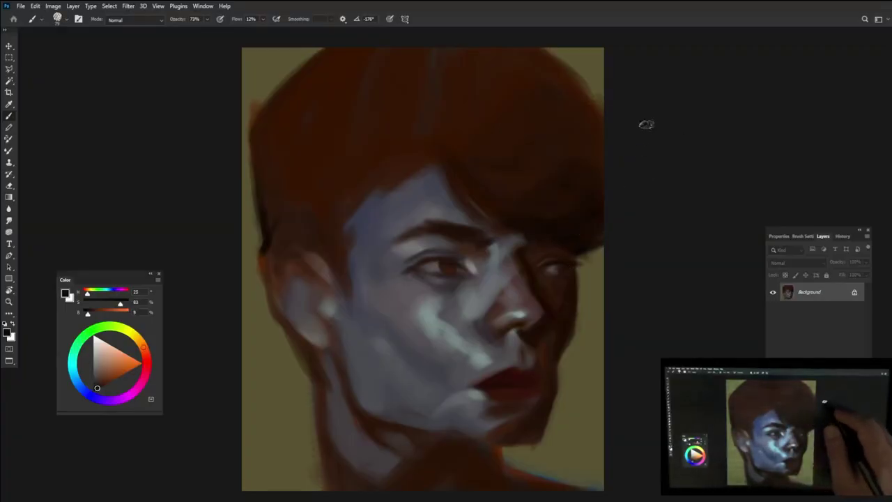
Add orange-brown inside the ear, outline its outer rim in near-black, and clean the edge behind it with background olive
left_click(356, 350, "alt")
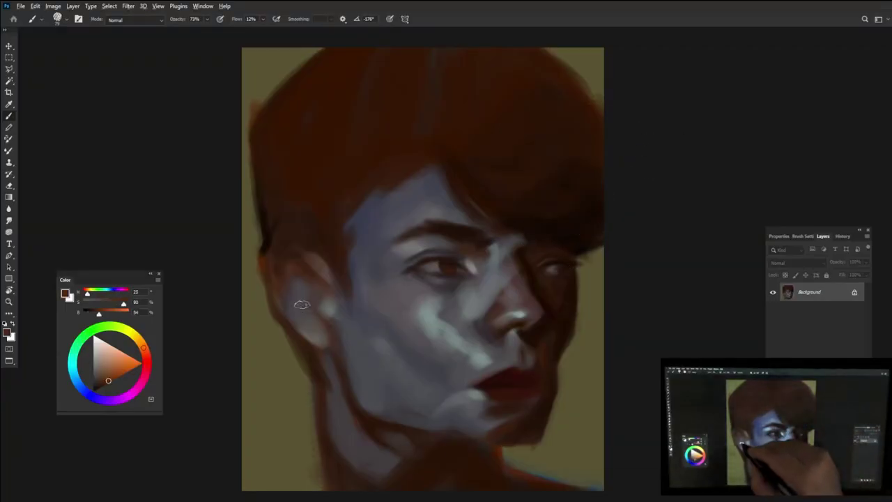
left_click(267, 237, "alt")
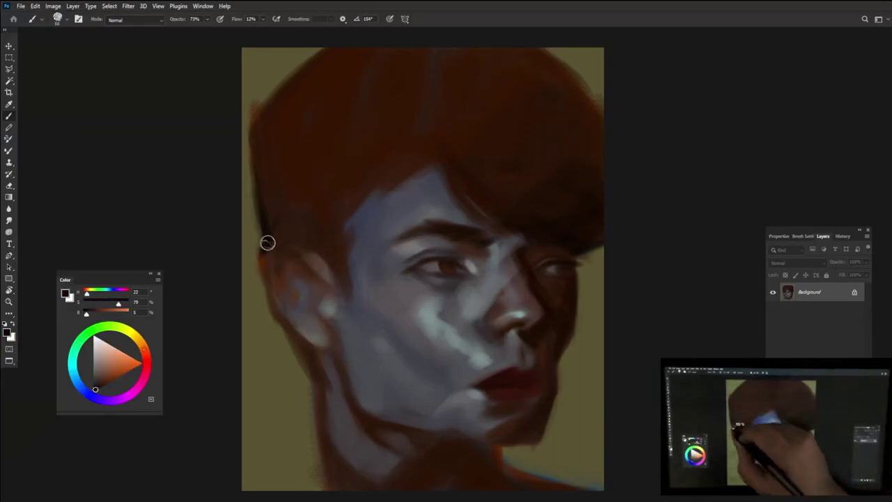
left_click(296, 342, "alt")
key("6")
key("5")
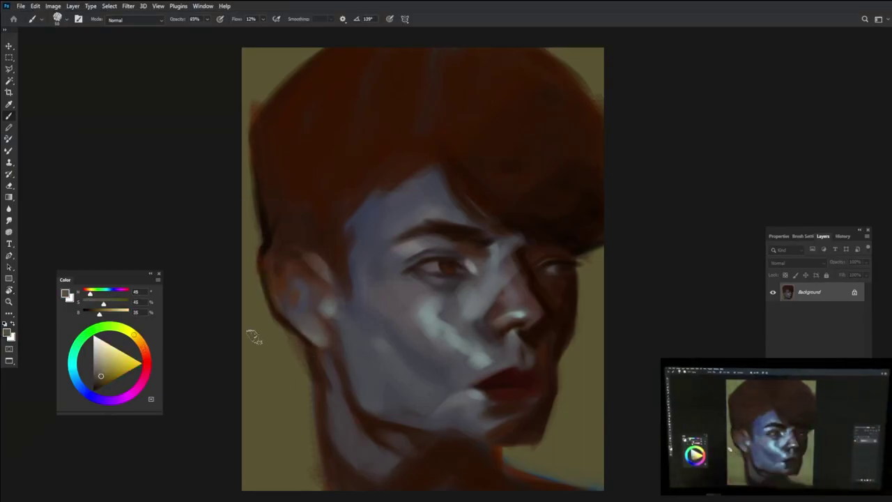
Darken the whole hair mass with near-black brown at 98% brush opacity
left_click(268, 232, "alt")
key("9")
key("8")
mouse_move(325, 231)
left_mouse_down()
mouse_move(364, 165)
mouse_move(309, 132)
mouse_move(324, 103)
mouse_move(302, 225)
mouse_move(303, 151)
mouse_move(490, 125)
mouse_move(408, 157)
mouse_move(458, 175)
mouse_move(461, 117)
mouse_move(495, 53)
mouse_move(527, 71)
mouse_move(567, 118)
mouse_move(575, 145)
mouse_move(552, 67)
mouse_move(547, 96)
mouse_move(599, 146)
left_mouse_up()
left_click(541, 139, "alt")
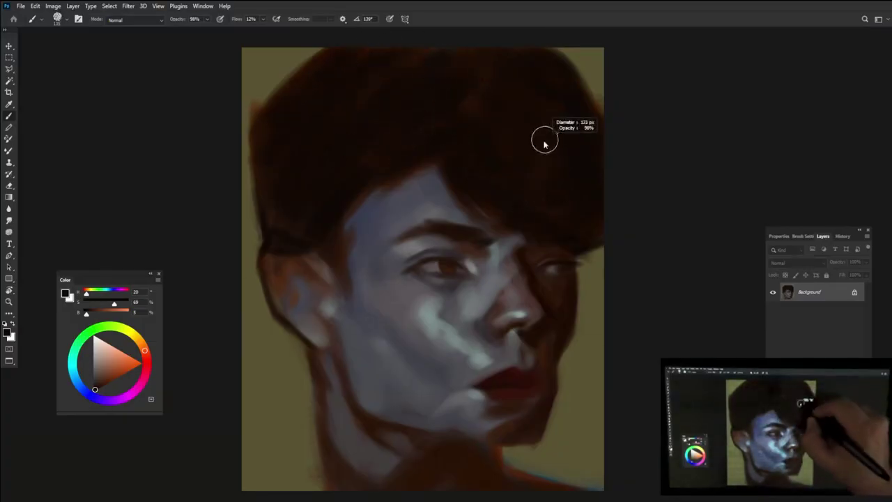
Break up the hair silhouette with an olive gap near the crown, and add dark strands along the forehead and far temple
left_click(600, 65, "alt")
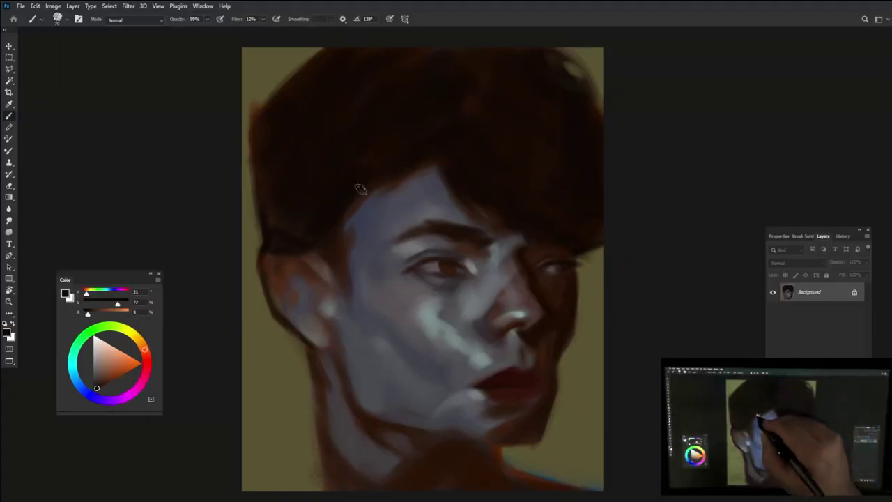
left_click(509, 84, "alt")
left_click(583, 243, "alt")
left_click_drag(591, 255, 575, 265)
Repaint the near eye's iris and pupil with sampled muted grey and dark brown
left_click(453, 258, "alt")
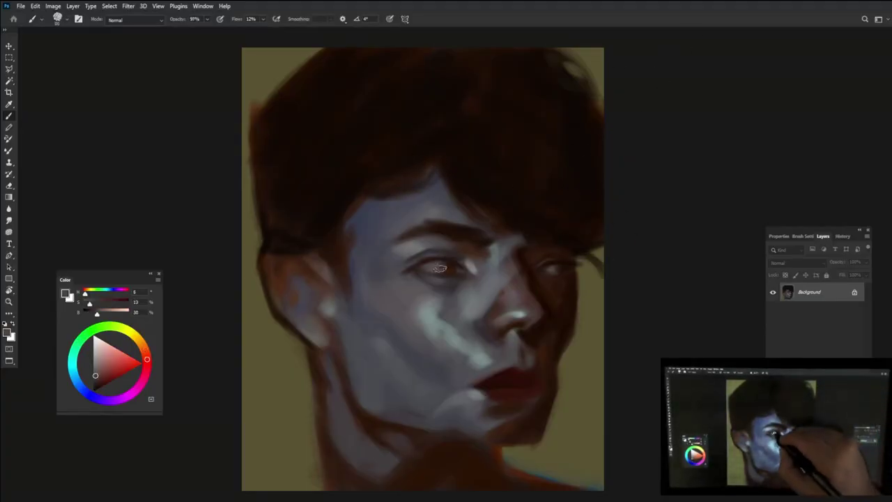
left_click(452, 272, "alt")
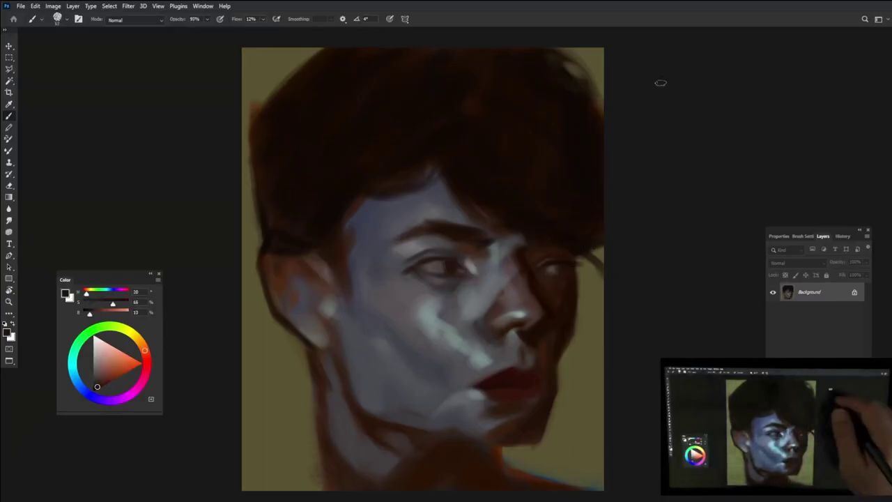
Trim the far cheek's outer contour with sampled background olive up to the temple hair
left_click(571, 323, "alt")
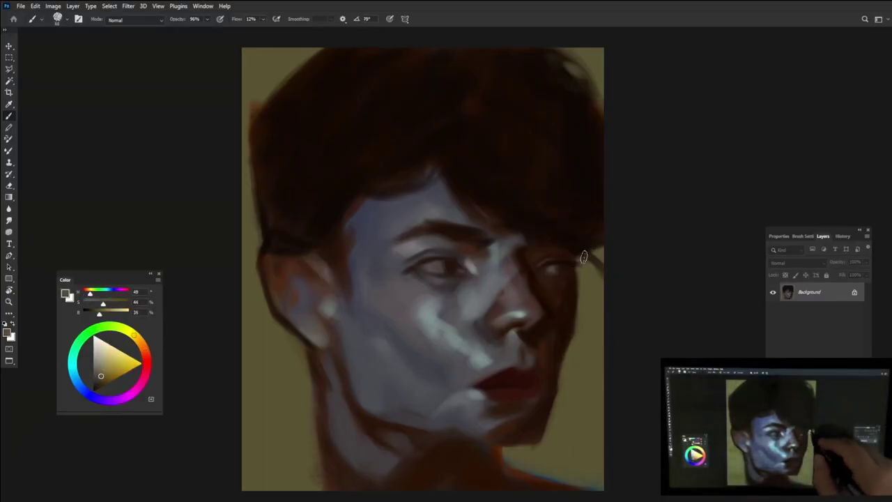
left_click_drag(572, 325, 577, 255)
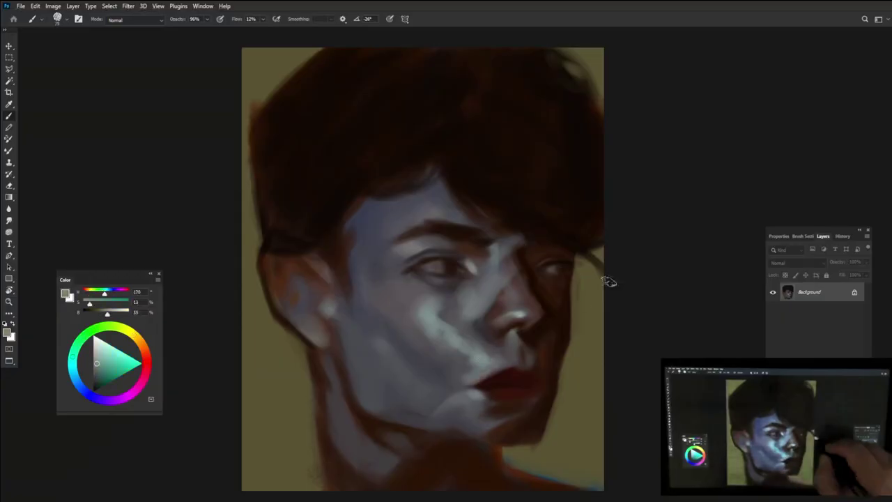
Rework the side of the nose with sampled brown and grey, and brighten the near cheek with cool grey
left_click(533, 331, "alt")
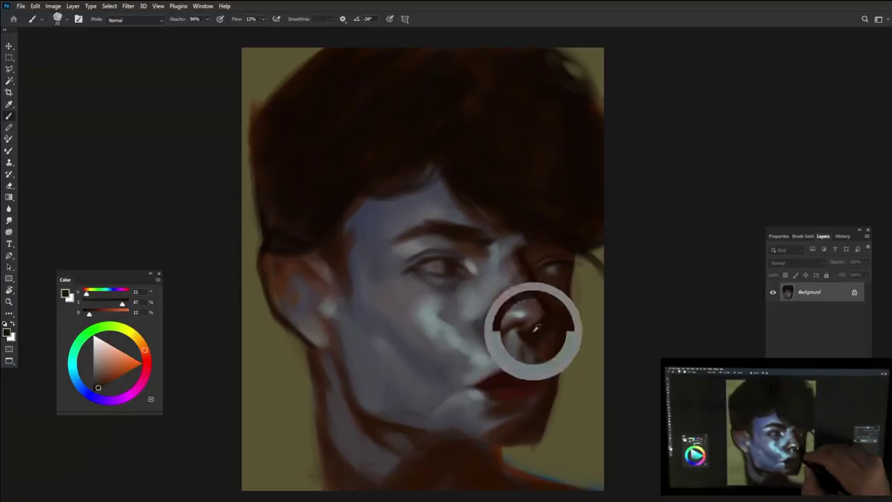
left_click(498, 308, "alt")
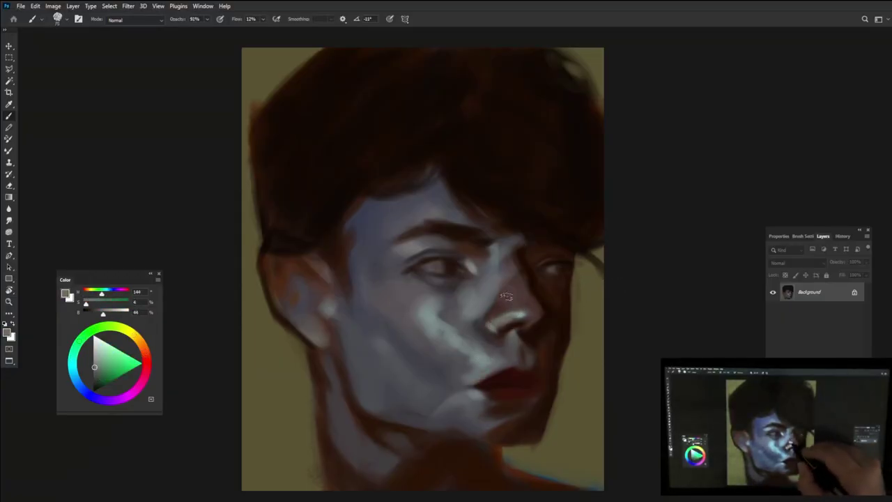
left_click(505, 282)
left_click(435, 289, "alt")
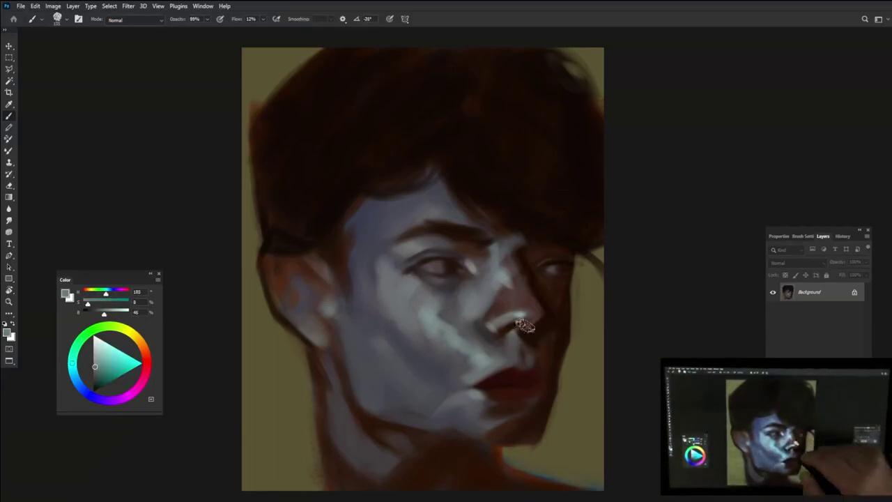
Set the brush flow to 21%, cover the far eye with dark brown, and trim the far cheek edge with background olive
left_click(560, 299, "alt")
left_click(552, 274, "alt")
left_click_drag(261, 19, 268, 31)
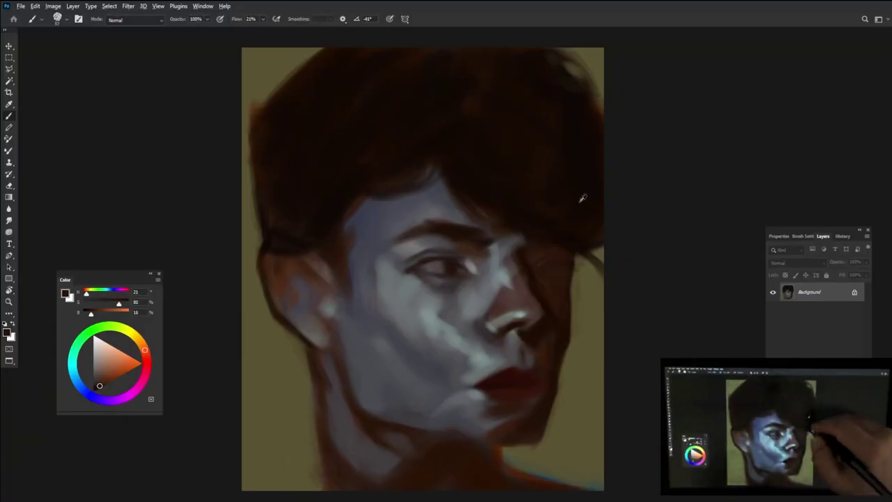
left_click(567, 295, "alt")
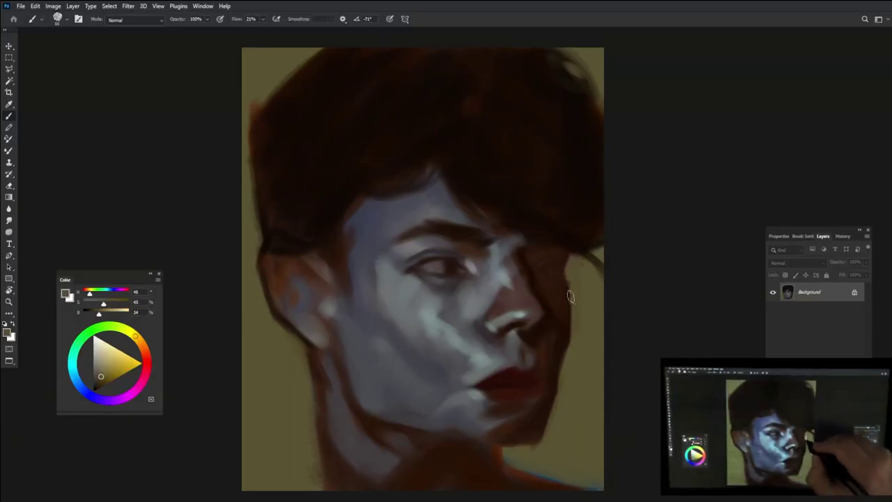
Darken the underside of the chin with sampled dark brown and blend the chin plane with muted grey-brown
left_click(510, 411, "alt")
left_click_drag(504, 417, 533, 439)
left_click(498, 418, "alt")
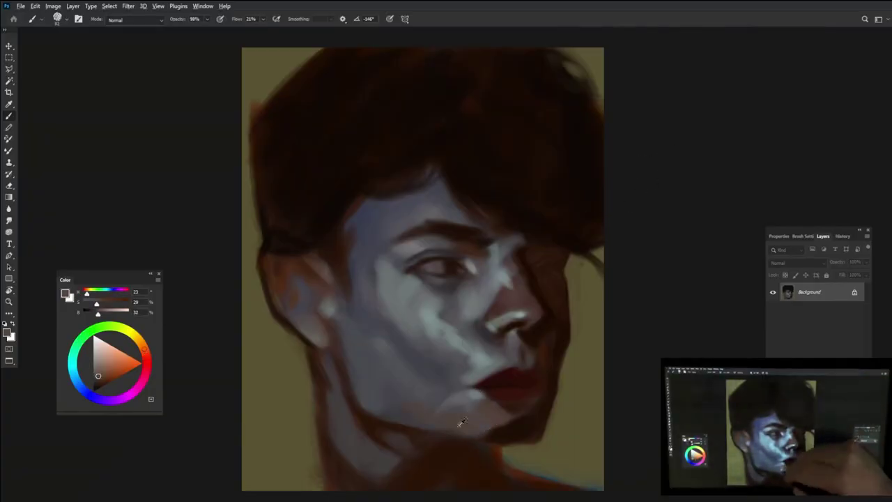
left_click(471, 465, "alt")
left_click(466, 400, "alt")
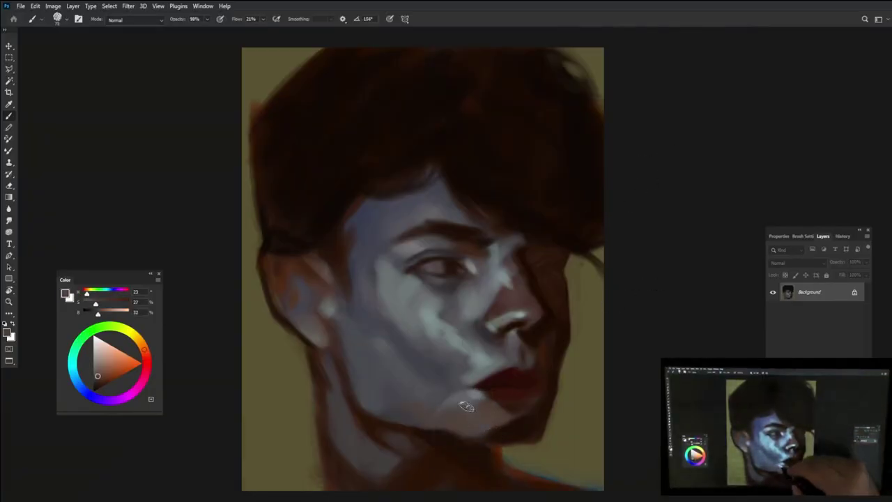
Lighten the temple and forehead with sampled cool grey, blending up to the hairline
left_click(379, 360, "alt")
left_click(393, 278, "alt")
left_click_drag(380, 264, 388, 209)
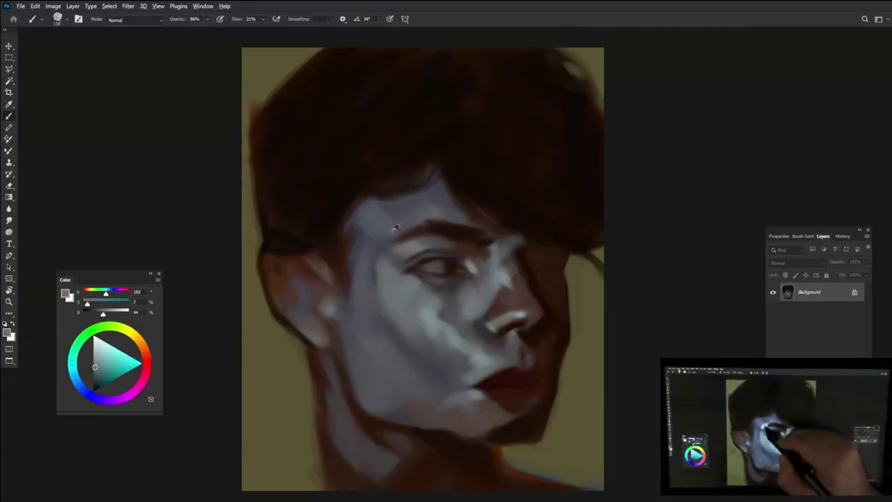
left_click(463, 195, "alt")
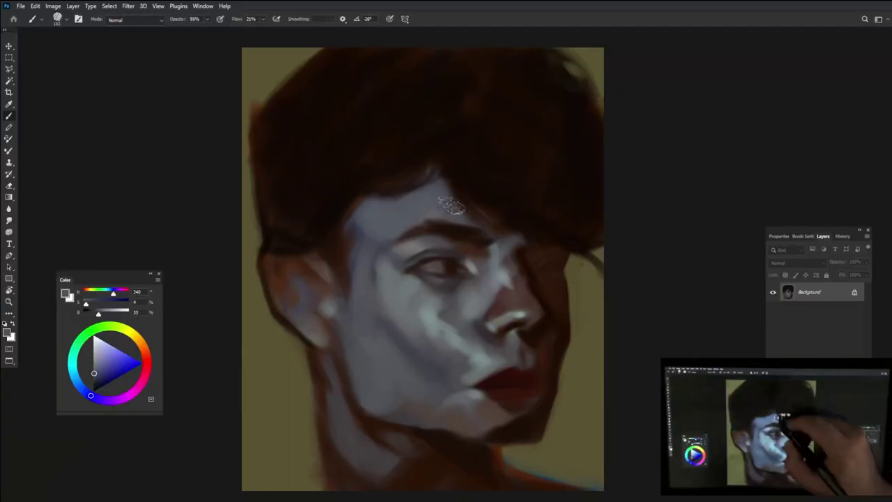
left_click_drag(446, 193, 407, 198)
Darken the near eye's iris and lid line with sampled dark brown, and brighten the eye white
left_click(455, 264, "alt")
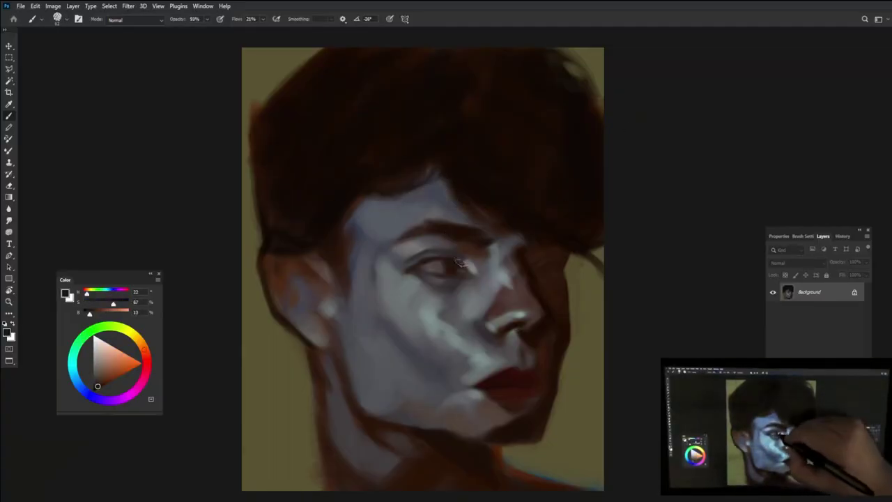
left_click(435, 266, "alt")
left_click(494, 244, "alt")
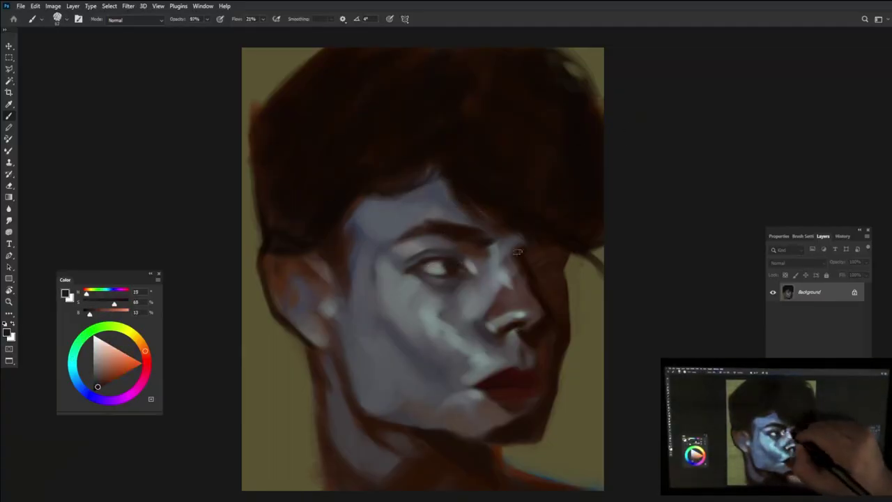
Reshape the lower lip and the chin beneath it with sampled reddish brown and grey
left_click(508, 413, "alt")
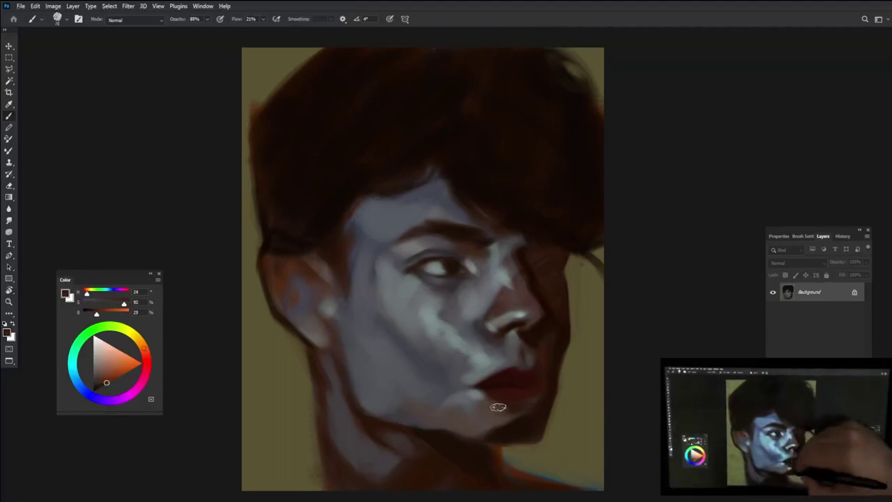
left_click(525, 322, "alt")
left_click(522, 395, "alt")
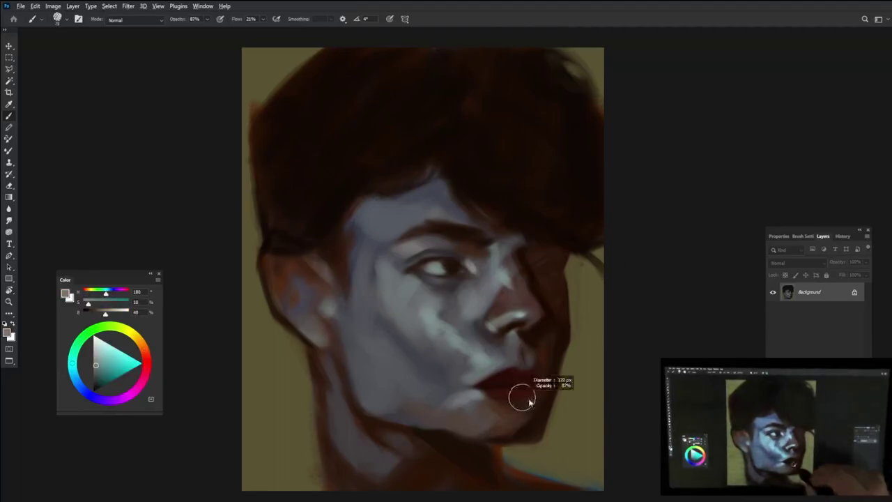
Lighten the lower cheek and jaw with cool grey, and extend the dark sideburn edge along the temple
mouse_move(389, 378)
left_mouse_down()
mouse_move(401, 345)
mouse_move(421, 400)
left_mouse_up()
left_click_drag(376, 331, 381, 411)
left_click(402, 377, "alt")
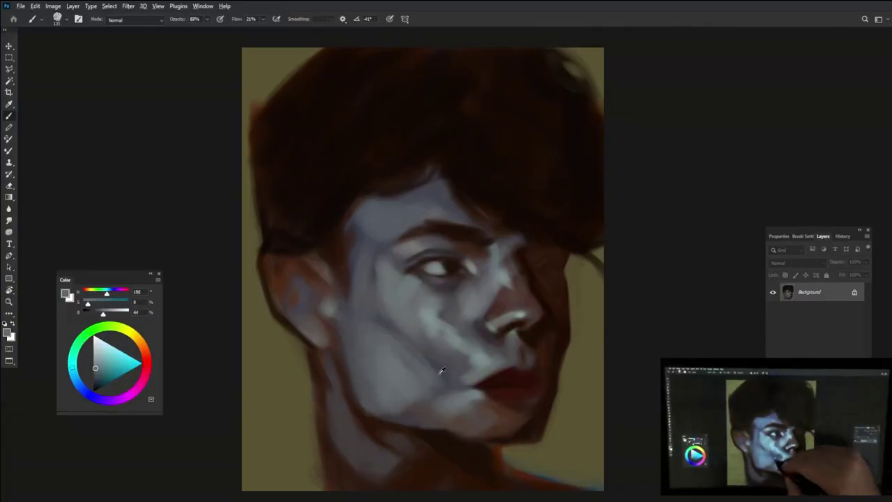
left_click(350, 240, "alt")
mouse_move(339, 203)
left_mouse_down()
mouse_move(354, 225)
mouse_move(337, 278)
mouse_move(347, 322)
left_mouse_up()
Soften the highlight beside the mouth with sampled grey, and shade the nose bridge near the inner eye corner
left_click(479, 311, "alt")
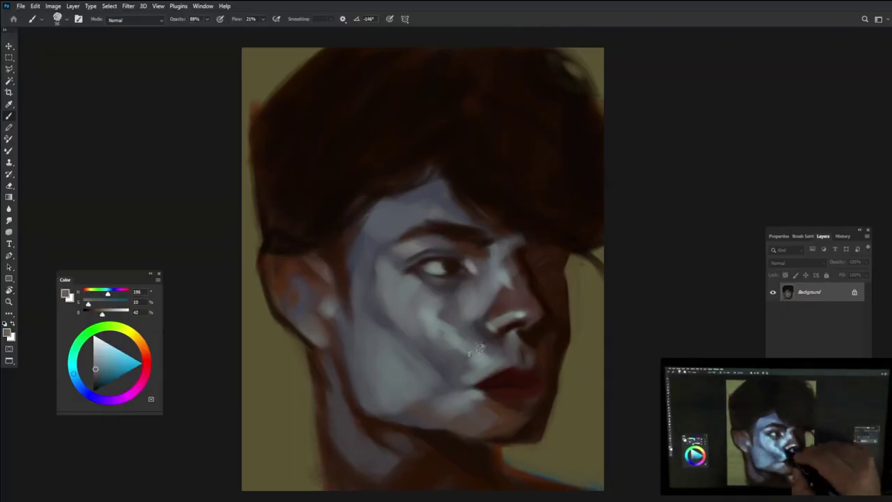
left_click(441, 197, "alt")
mouse_move(512, 228)
left_mouse_down()
mouse_move(493, 255)
mouse_move(508, 254)
mouse_move(477, 268)
left_mouse_up()
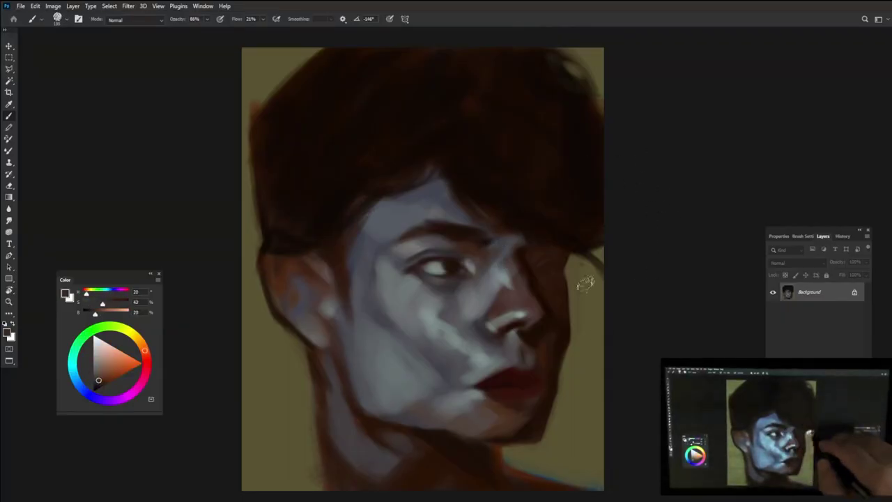
Repaint the near eye's iris with a more saturated brown and near-black pupil, and cover the far eye with dark brown
left_click(452, 261, "alt")
left_click(124, 305)
left_click(453, 263, "alt")
left_click_drag(454, 262, 436, 267)
left_click(446, 266, "alt")
left_click(433, 259, "alt")
left_click(541, 247, "alt")
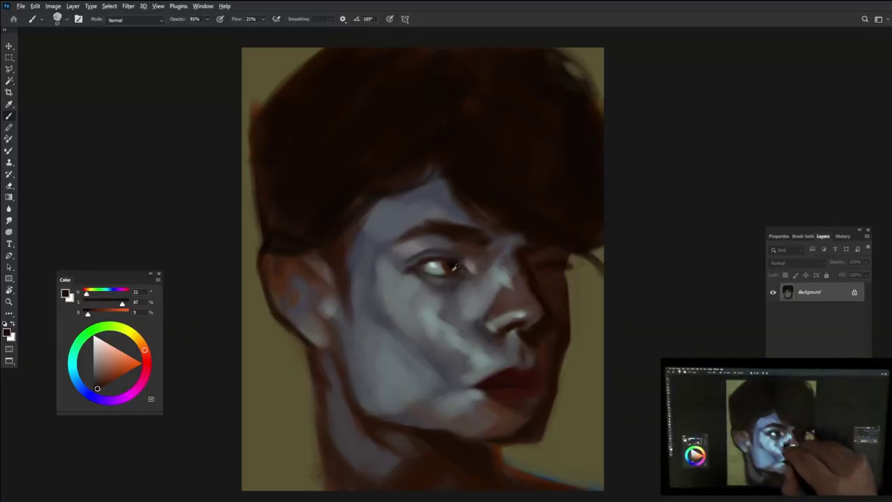
Reshape the near eyebrow and upper lid area with sampled grey and dark brown, extending the brow's outer tail
left_click(426, 246, "alt")
left_click_drag(420, 243, 439, 224)
left_click(421, 236, "alt")
mouse_move(391, 244)
left_mouse_down()
mouse_move(437, 231)
mouse_move(427, 227)
left_mouse_up()
left_click(432, 224, "alt")
Model the nose tip and near nostril wing with sampled dark brown and muted grey, narrowing the highlight
left_click(503, 292, "alt")
left_click_drag(491, 321, 514, 308)
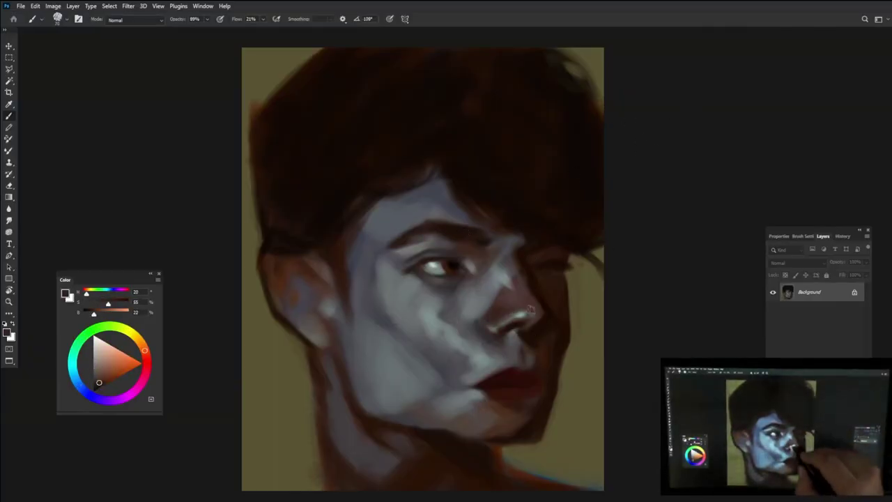
left_click(493, 319, "alt")
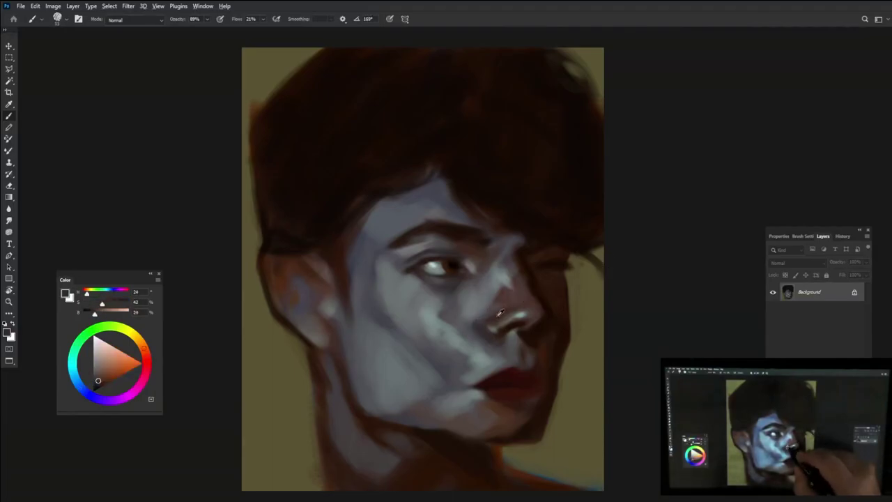
left_click(497, 276, "alt")
left_click(491, 323, "alt")
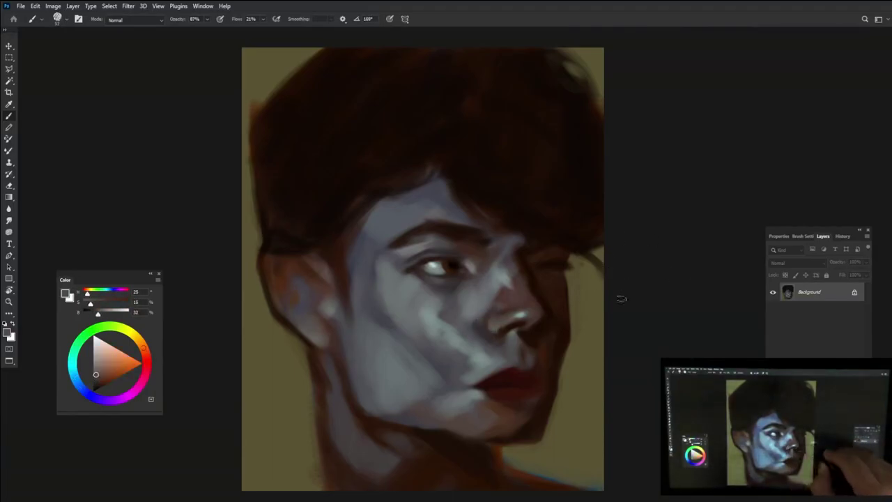
Refine the shading under the nose, the mouth's far side and the chin with sampled dark brown and muted grey
left_click(534, 336, "alt")
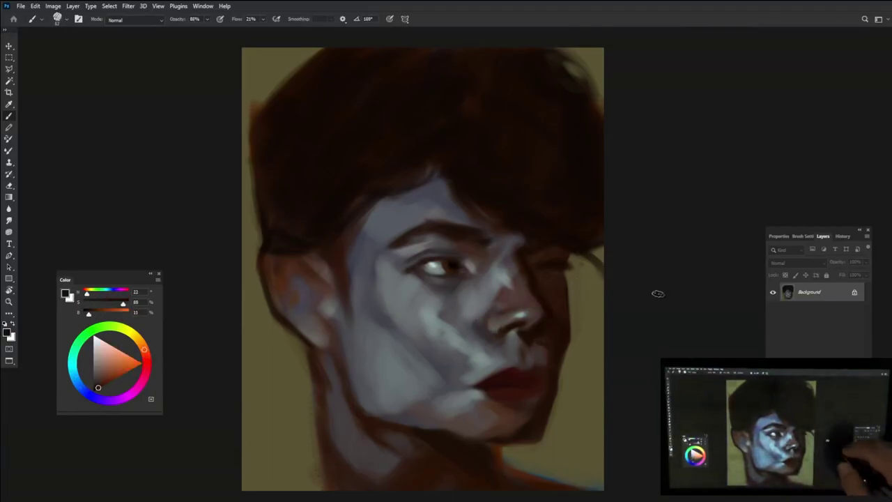
left_click(519, 418, "alt")
left_click(543, 379, "alt")
left_click(487, 411, "alt")
left_click(536, 430, "alt")
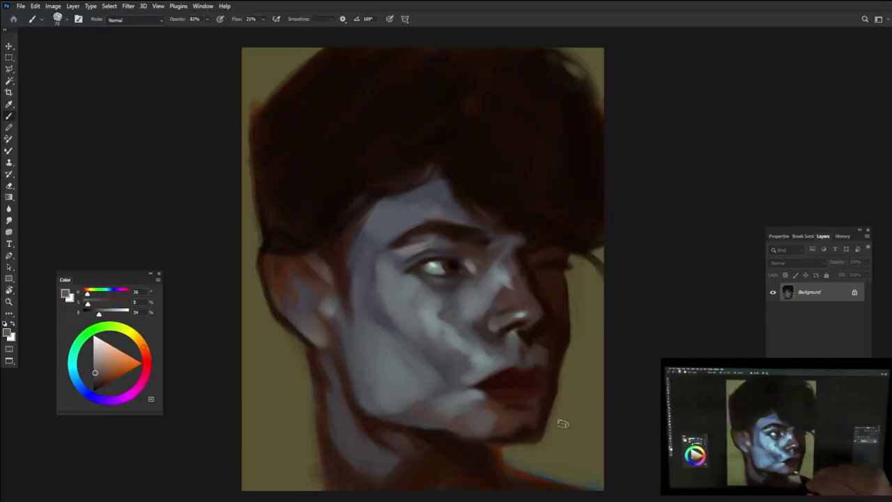
Strengthen the near eye's upper lid line with dark brown and soften its inner corner with sampled grey
left_click(557, 265, "alt")
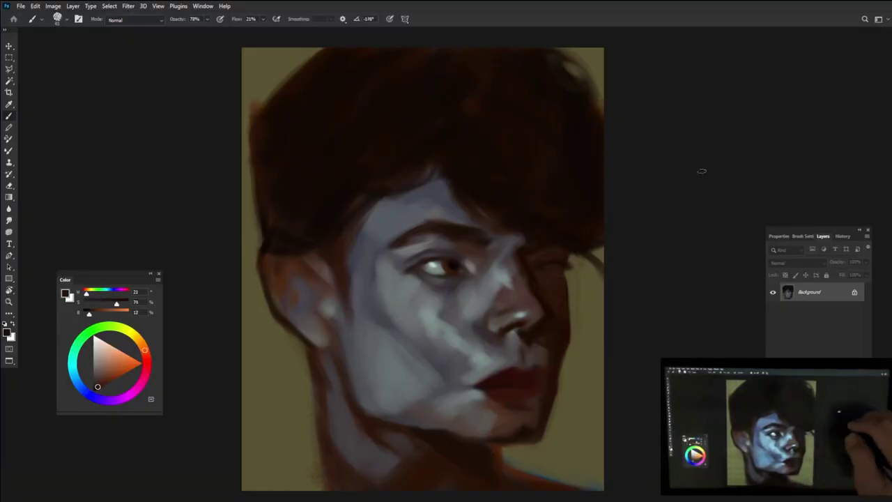
left_click_drag(414, 256, 456, 251)
left_click(479, 227, "alt")
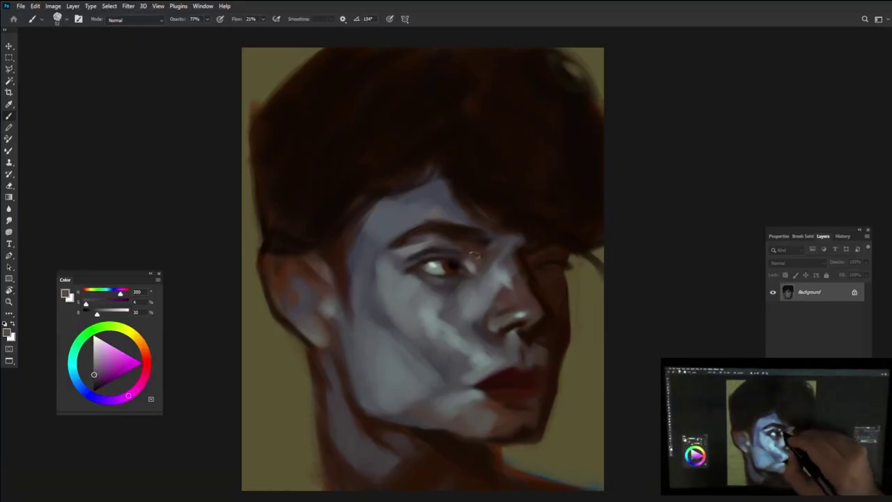
left_click(460, 244, "alt")
Rebuild the far eye with muted grey lid and eye-white strokes and near-black lash line and iris
left_click(527, 290, "alt")
left_click(563, 255, "alt")
left_click(576, 273, "alt")
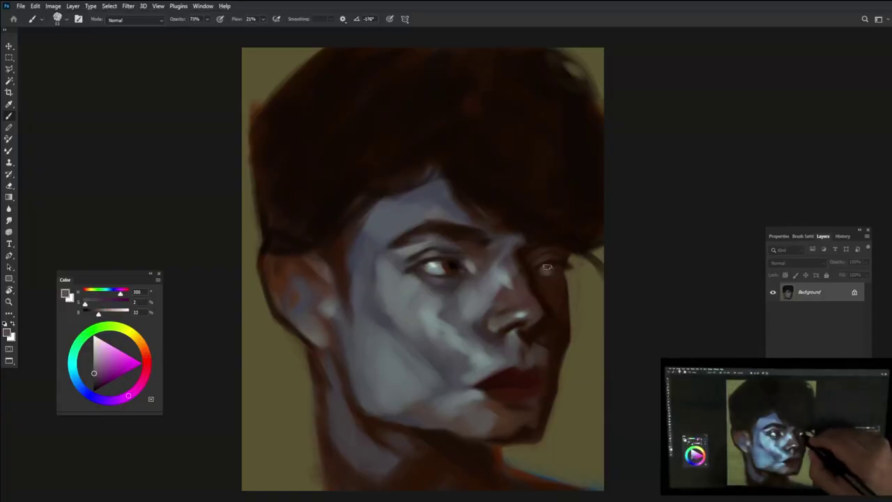
left_click(564, 260, "alt")
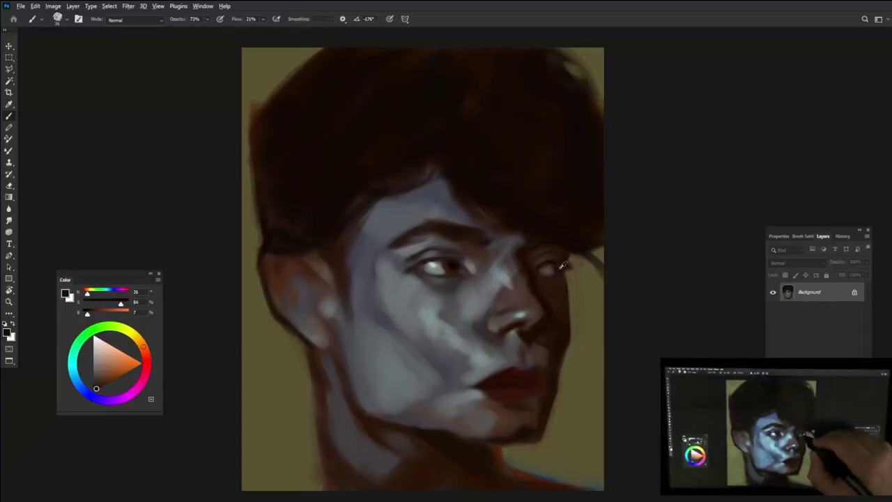
left_click(550, 280, "alt")
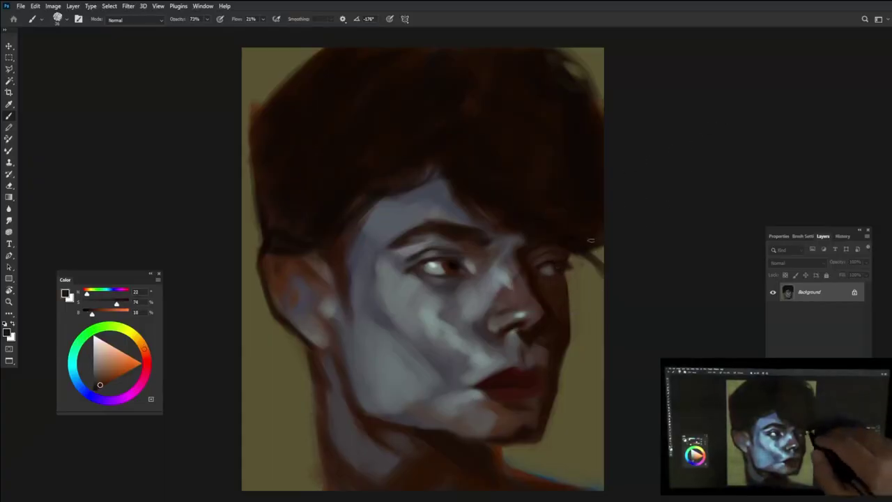
left_click(550, 263, "alt")
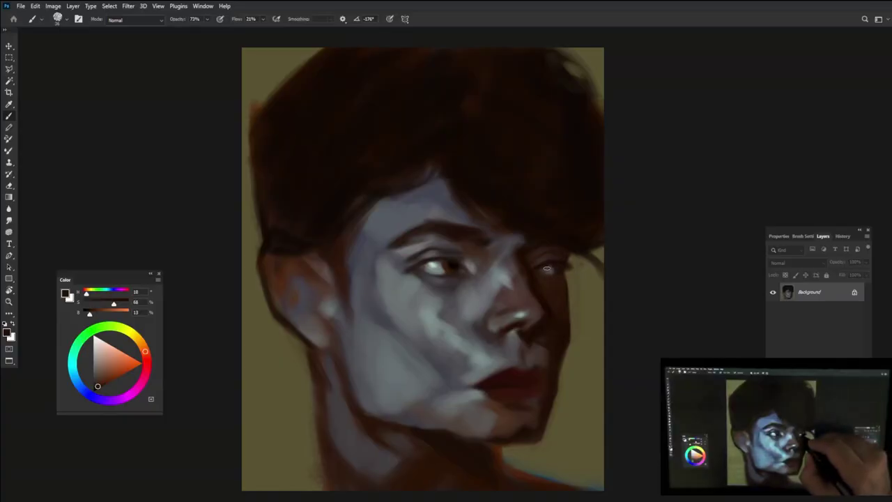
left_click(545, 299, "alt")
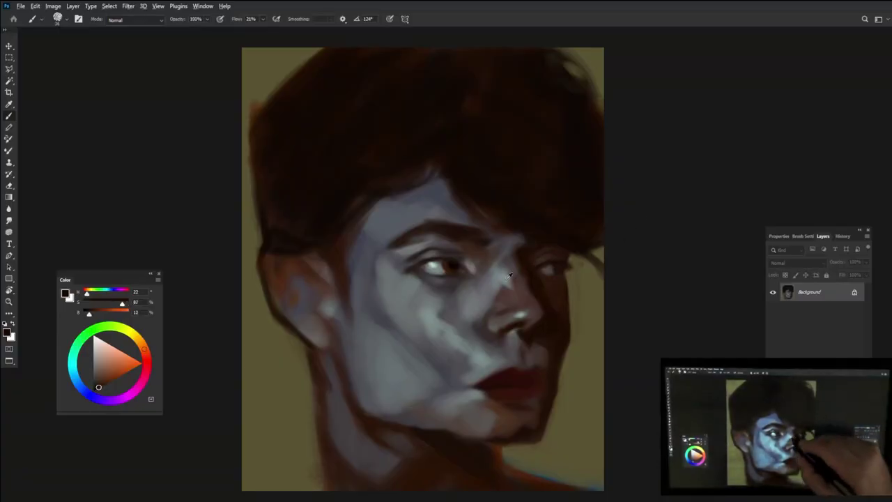
Refine the nose tip highlight and nostril, and add a light grey patch on the cheek beside the nose
left_click(521, 307, "alt")
left_click(533, 316, "alt")
left_click(488, 299, "alt")
left_click_drag(479, 303, 484, 319)
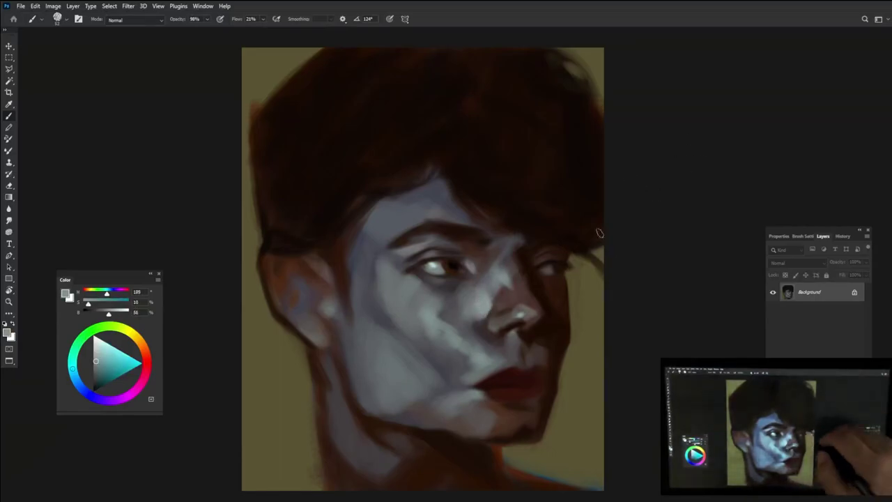
Warm the near eye's iris with a reddish-brown accent and refine the far eye with sampled dark browns
left_click(551, 255, "alt")
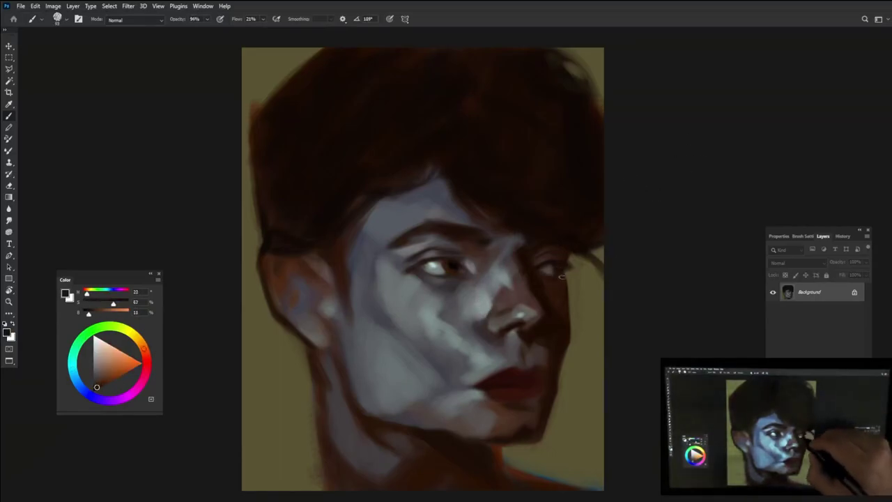
left_click(494, 251, "alt")
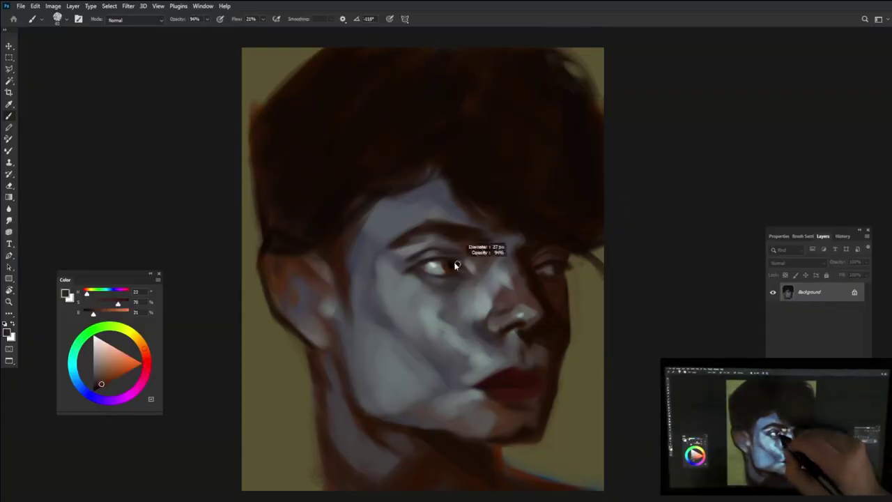
left_click(110, 360)
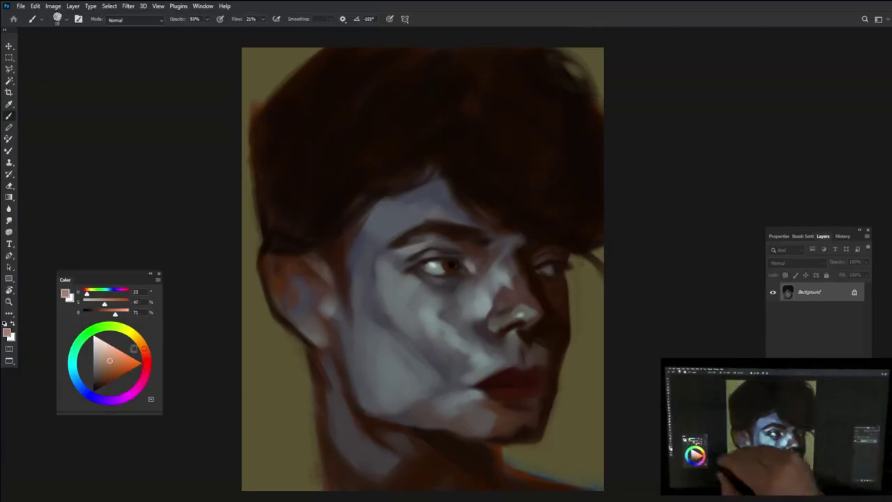
left_click(574, 280, "alt")
left_click(561, 271, "alt")
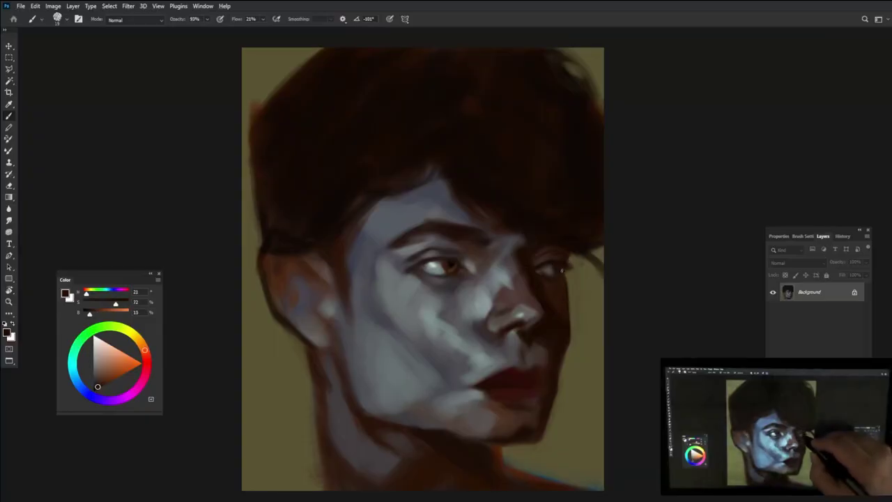
Define the back edge of the neck in dark brown and paint sampled olive over the background around the neck and face
left_click(319, 364, "alt")
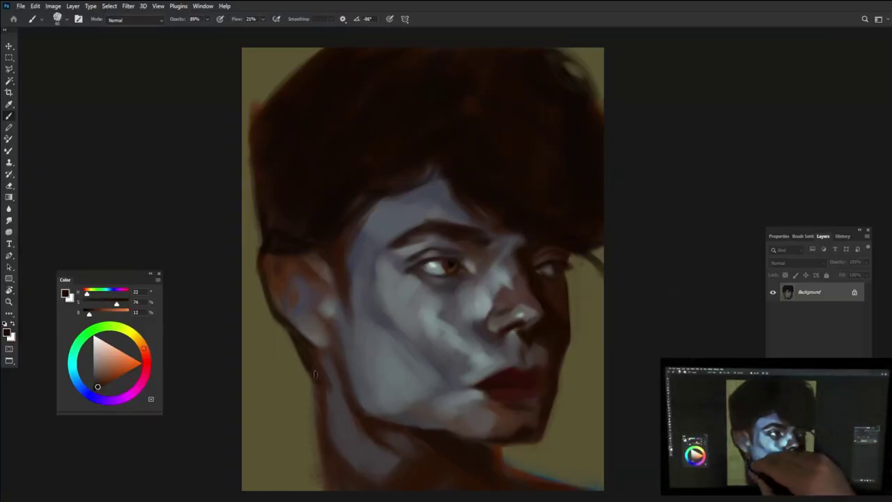
left_click_drag(318, 384, 325, 497)
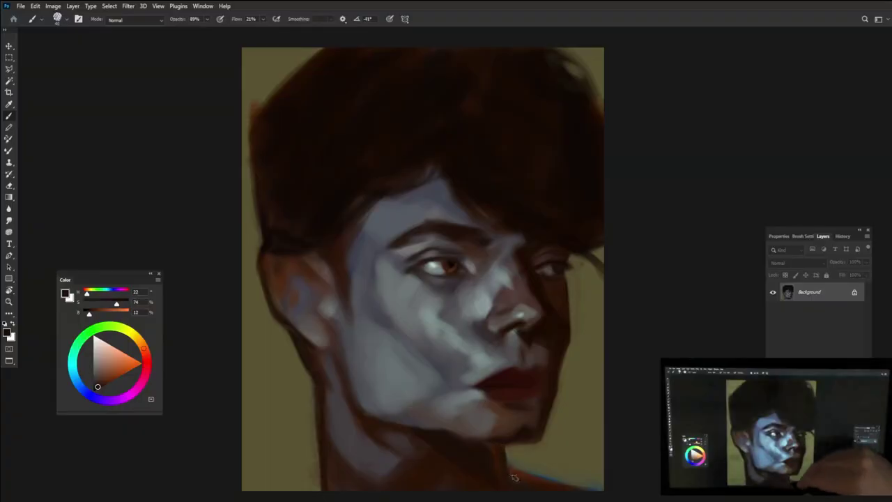
left_click(585, 447, "alt")
left_click_drag(516, 484, 589, 468)
mouse_move(310, 402)
left_mouse_down()
mouse_move(247, 443)
mouse_move(296, 488)
left_mouse_up()
left_click_drag(582, 380, 567, 418)
left_click_drag(585, 466, 587, 338)
left_click_drag(588, 376, 578, 302)
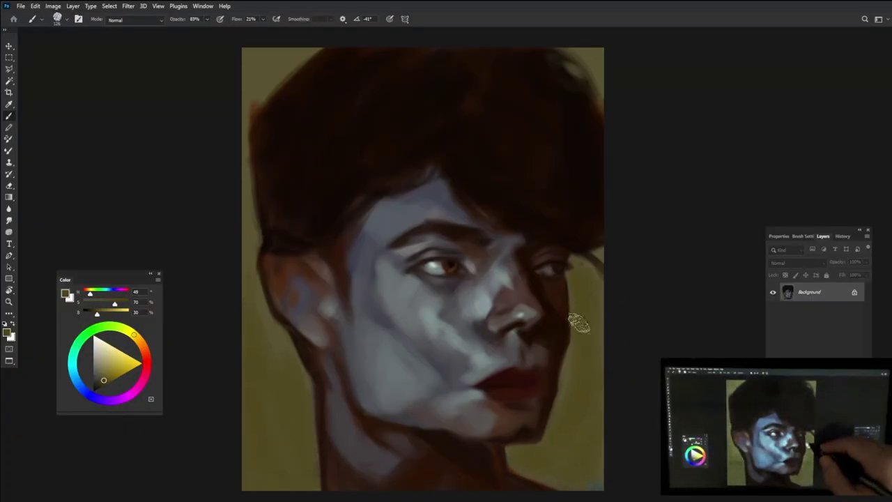
Deepen the background behind the head and neck with broad strokes of darker olive
left_click(279, 143, "alt")
left_click_drag(229, 199, 248, 424)
left_click_drag(292, 481, 257, 421)
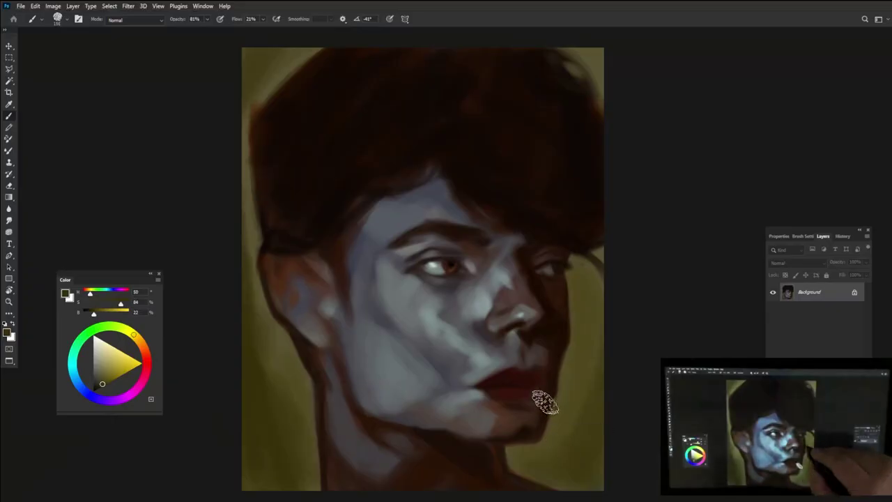
Refine the shadows above the far eye and beside the upper lip with sampled near-black, muted grey-brown and dark brown
left_click(480, 181, "alt")
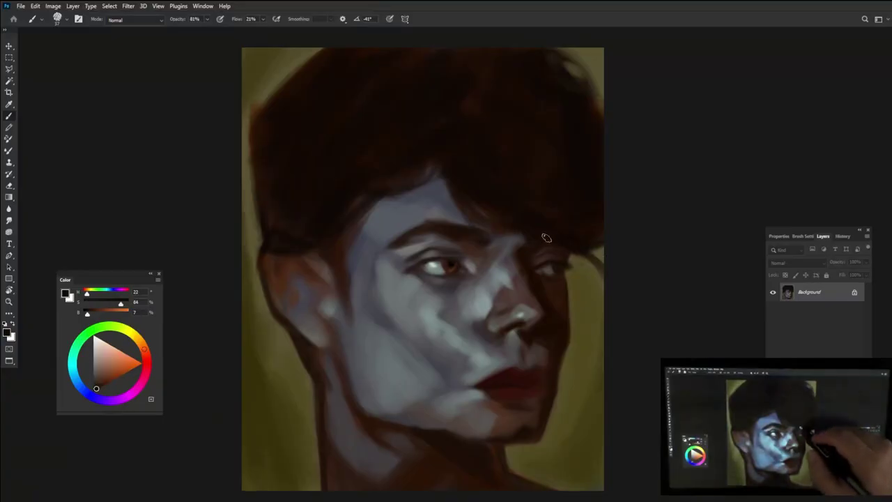
left_click(541, 365, "alt")
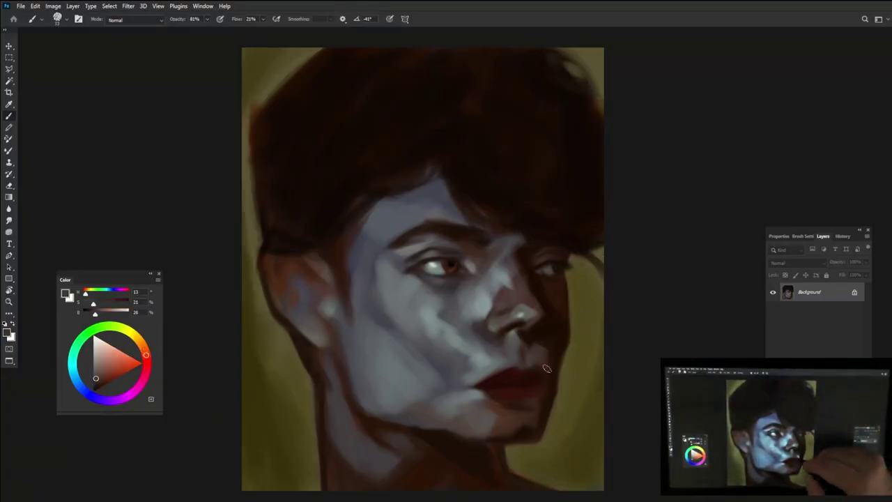
left_click(546, 344, "alt")
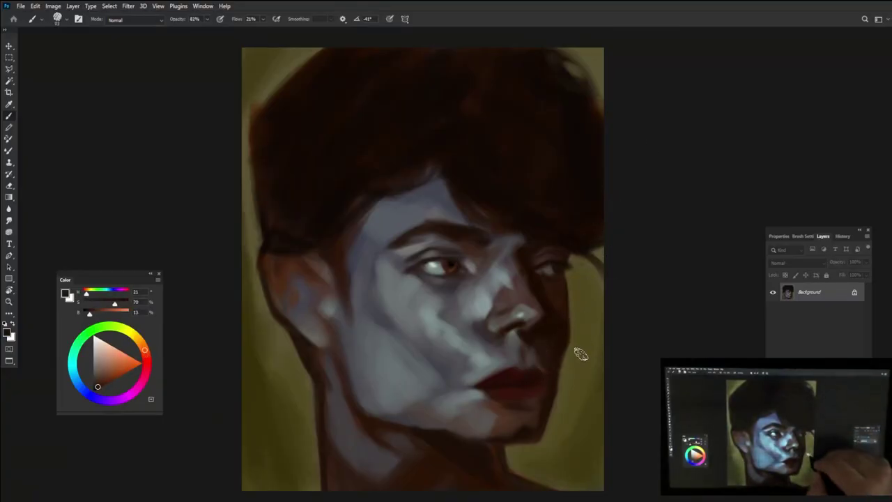
Reshape the lower lip and the area below it with sampled muted reds and grey-browns
left_click(506, 393, "alt")
left_click(508, 392, "alt")
left_click(522, 399, "alt")
left_click(522, 399, "alt")
left_click(525, 404, "alt")
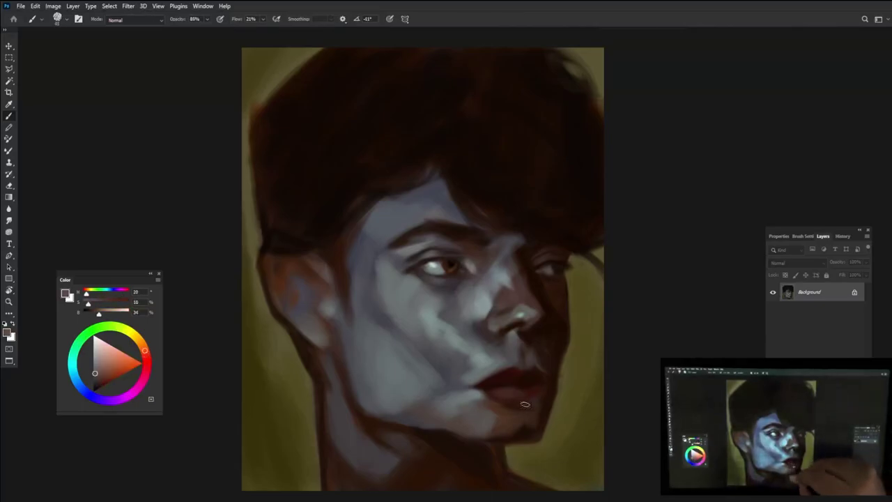
Blend the mouth corner and the cheek planes beneath the near eye with sampled mid and light greys
left_click(486, 397, "alt")
left_click(470, 369, "alt")
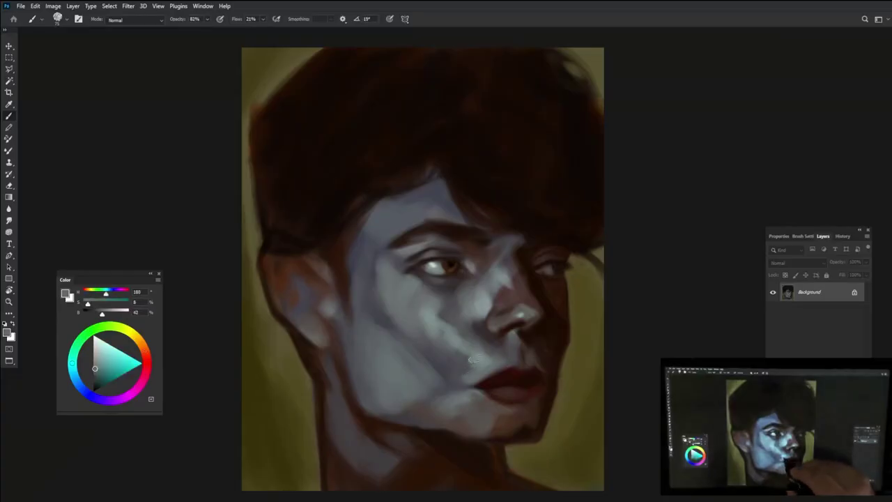
left_click(481, 299, "alt")
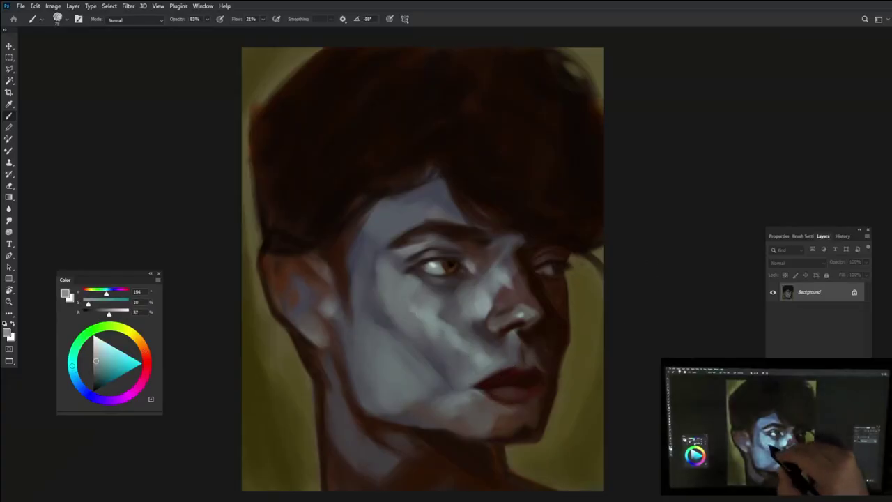
left_click_drag(420, 317, 409, 301)
Soften the nose bridge highlight and the near eye's inner corner with sampled muted greys
left_click(525, 302, "alt")
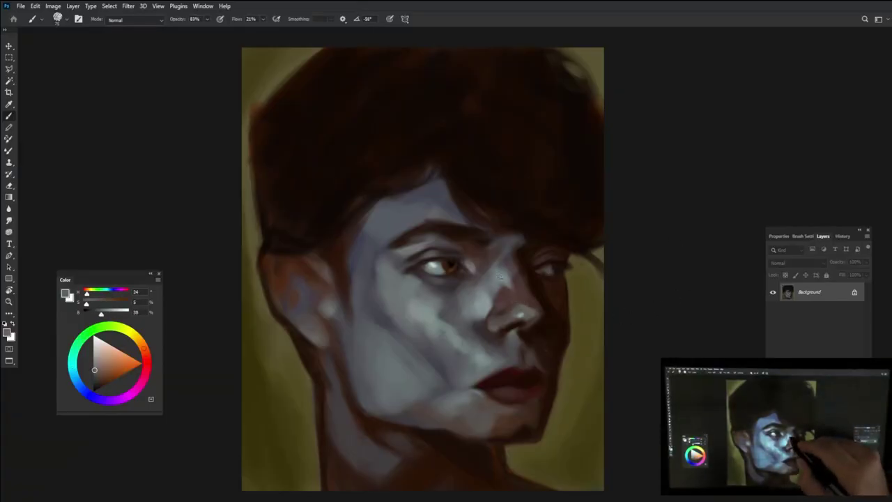
left_click(507, 288, "alt")
left_click(478, 272, "alt")
left_click(466, 285, "alt")
Adjust the lower lip with sampled muted tones and darken the chin's shadow side with dark brown
left_click(503, 390, "alt")
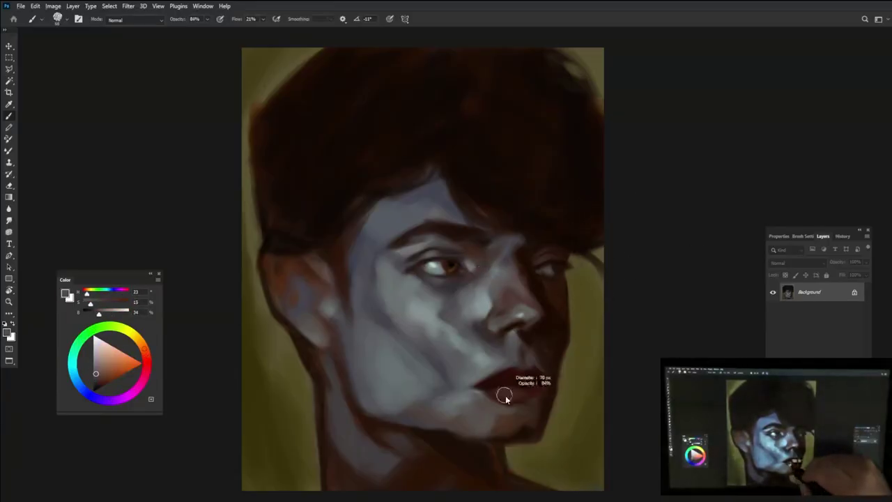
left_click(536, 390, "alt")
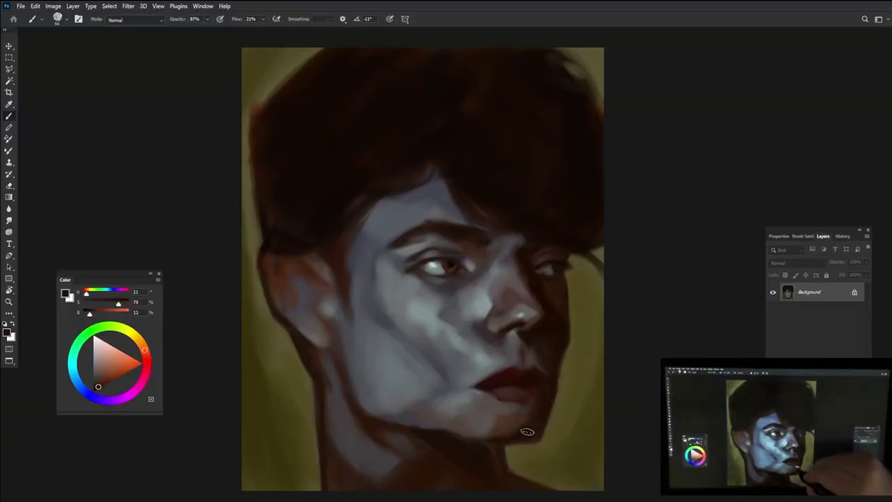
left_click_drag(528, 423, 509, 432)
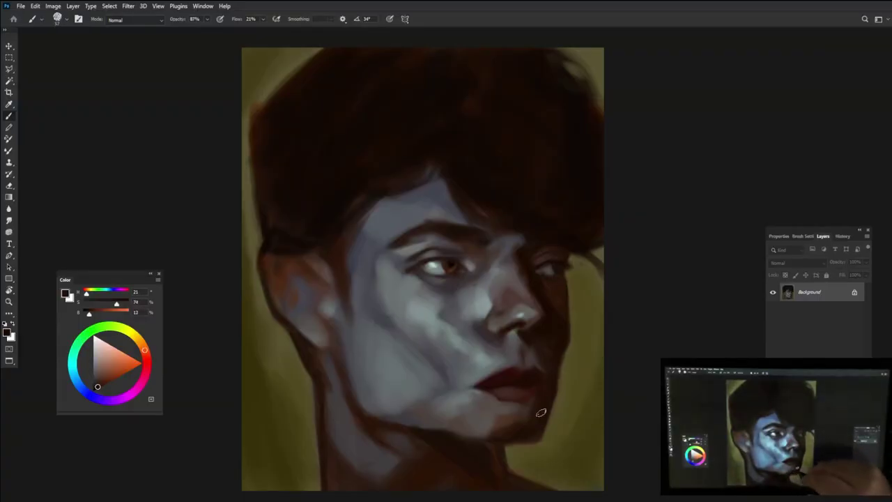
Model the chin below the mouth with sampled grey-browns and add a light grey highlight to the lower cheek
left_click(482, 388, "alt")
left_click(486, 412, "alt")
left_click_drag(486, 412, 478, 409)
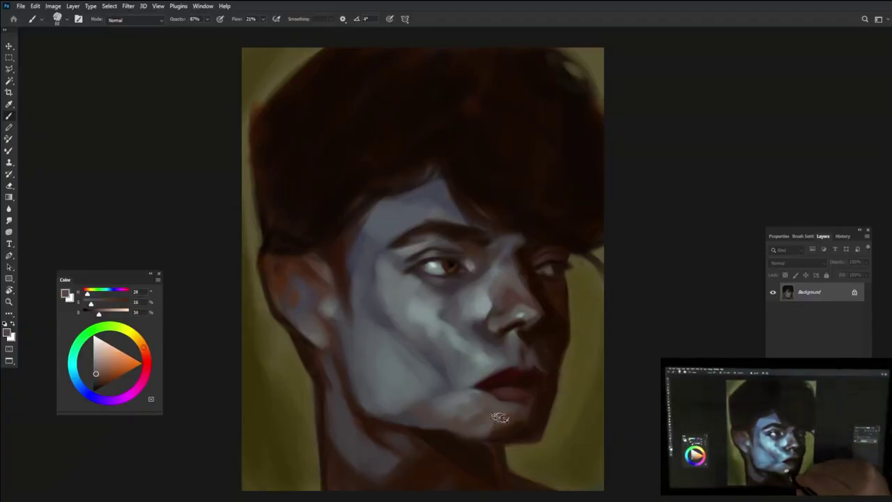
left_click(483, 400, "alt")
left_click(393, 354, "alt")
mouse_move(392, 355)
left_mouse_down()
mouse_move(380, 348)
mouse_move(401, 369)
left_mouse_up()
Build up the ear with a dark brown inner shadow, a light grey inner highlight and an orange-brown outer rim
left_click(285, 266, "alt")
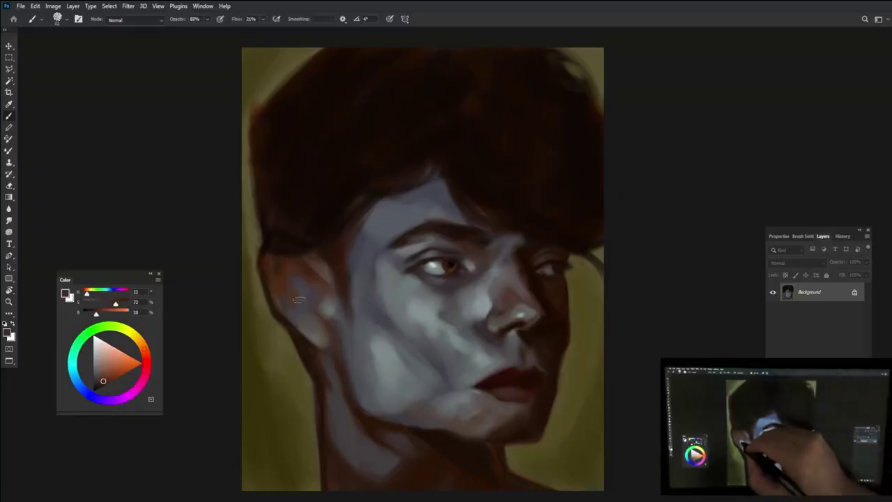
mouse_move(291, 270)
left_mouse_down()
mouse_move(288, 279)
mouse_move(296, 263)
left_mouse_up()
left_click(291, 275, "alt")
mouse_move(310, 292)
left_mouse_down()
mouse_move(321, 301)
mouse_move(306, 301)
left_mouse_up()
left_click(301, 280, "alt")
left_click(469, 183, "alt")
mouse_move(271, 268)
left_mouse_down()
mouse_move(282, 288)
mouse_move(276, 271)
left_mouse_up()
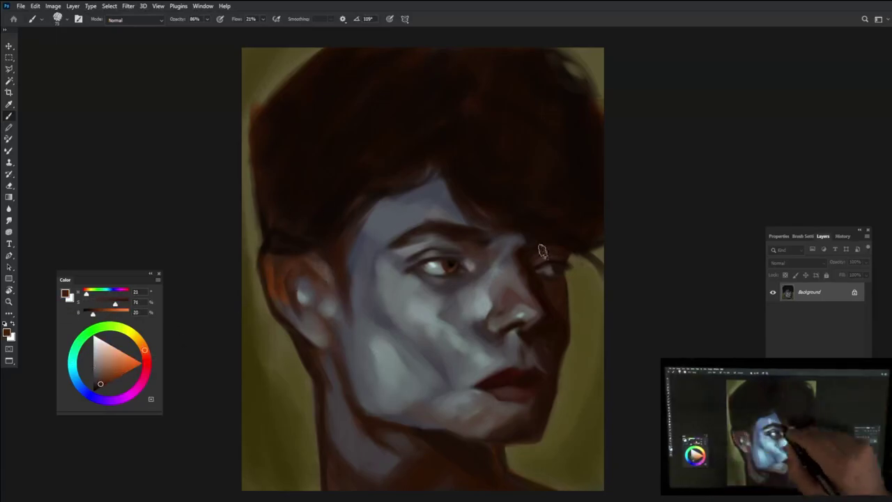
Refine the ear's lobe, inner fold and upper rim with sampled grey, near-black and orange-brown
left_click(329, 303, "alt")
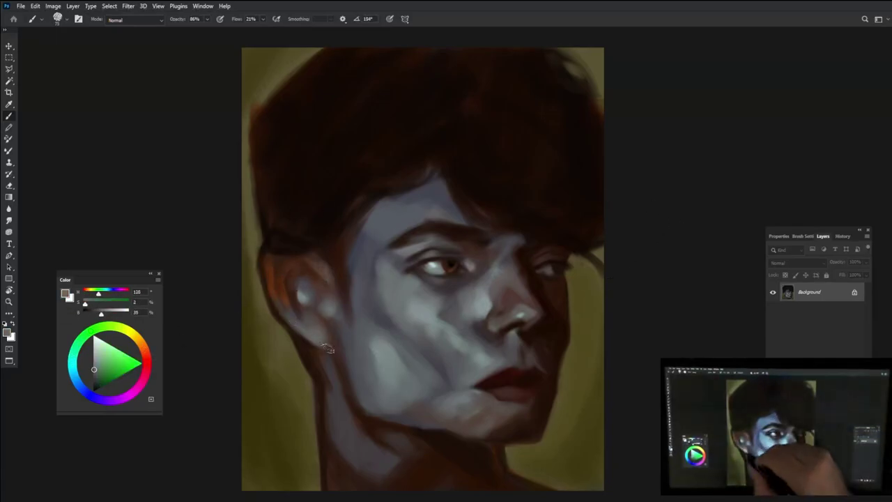
left_click(297, 290, "alt")
left_click(534, 179, "alt")
left_click(284, 294, "alt")
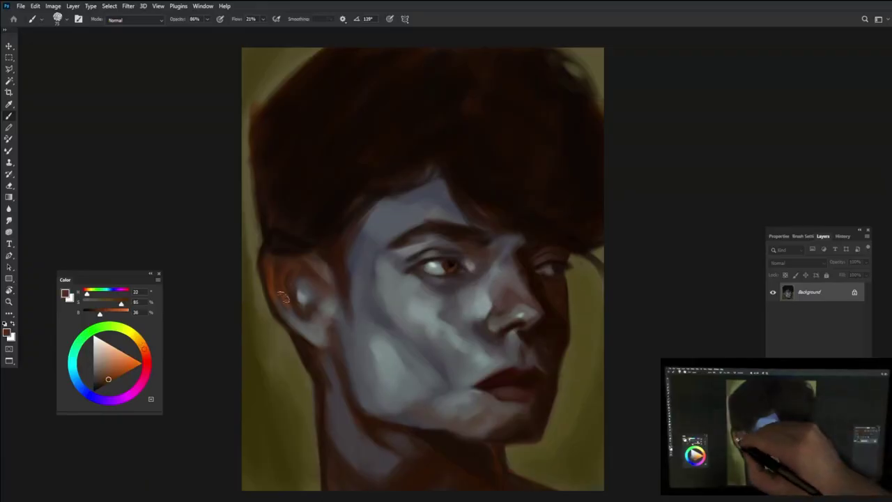
left_click(310, 262, "alt")
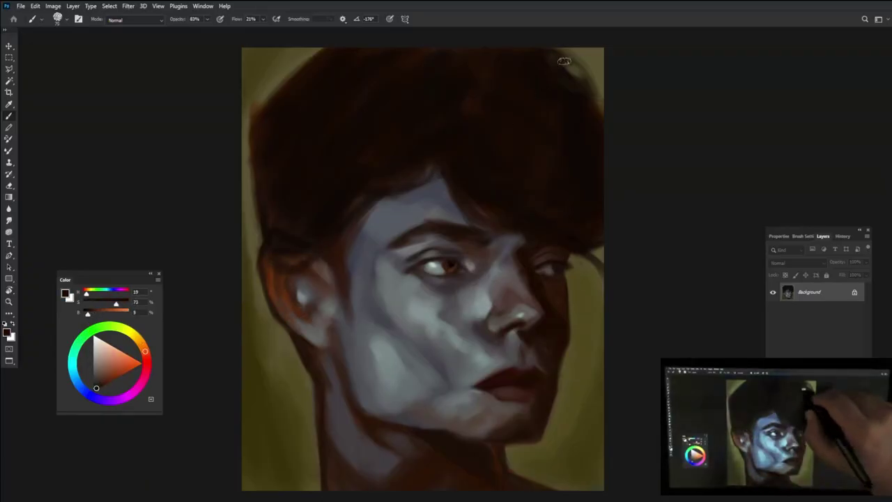
Darken the edge beneath the earlobe with near-black and clean up the chin's far contour with background olive
left_click_drag(325, 340, 314, 362)
left_click(313, 335, "alt")
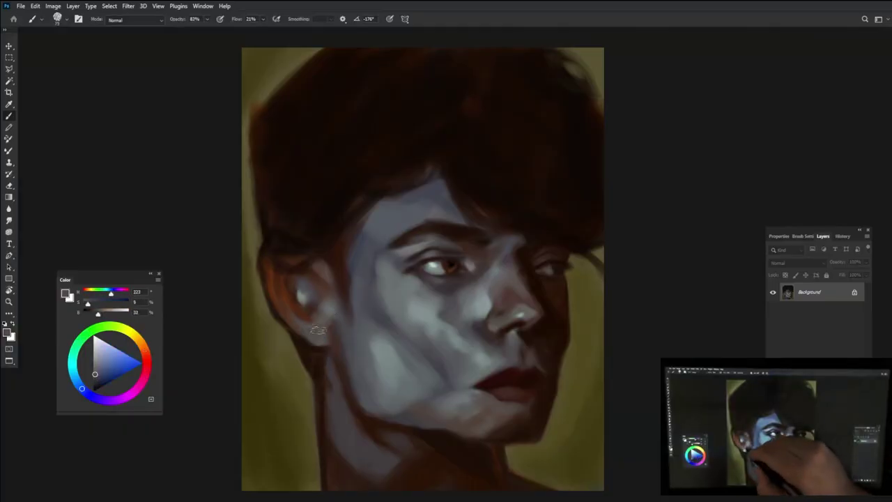
left_click(592, 376, "alt")
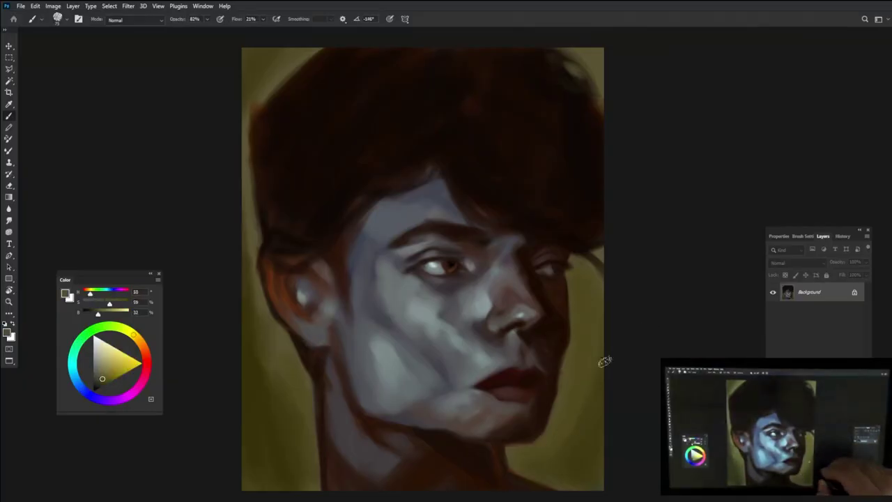
Rework the far eye's lid, eye white and outer edge with sampled dark browns and muted grey-brown
left_click(558, 249, "alt")
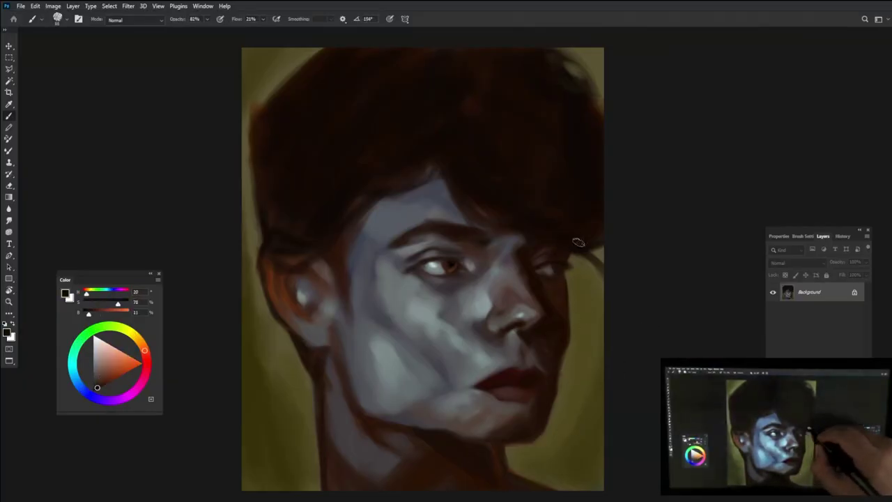
left_click(545, 283, "alt")
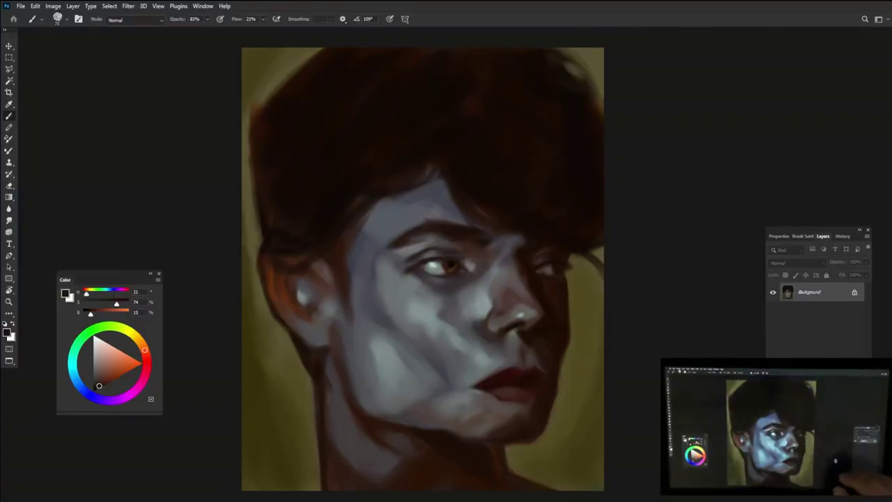
left_click(560, 261, "alt")
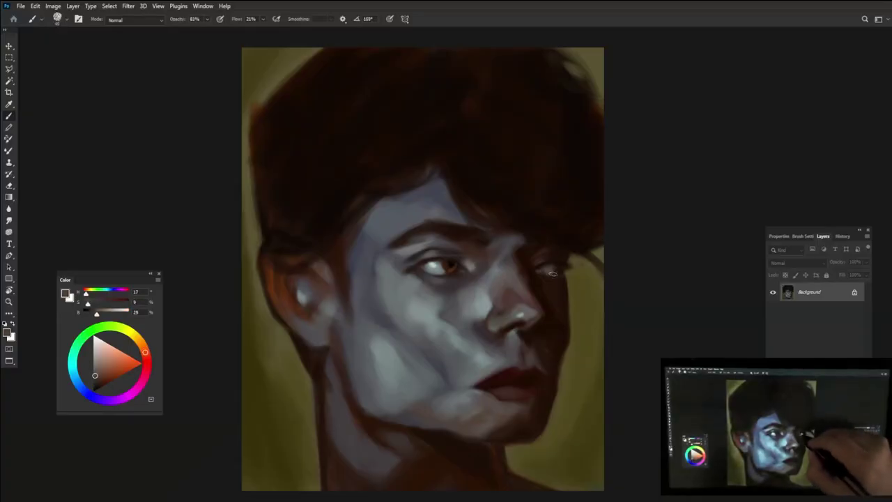
left_click(564, 258, "alt")
left_click(568, 261, "alt")
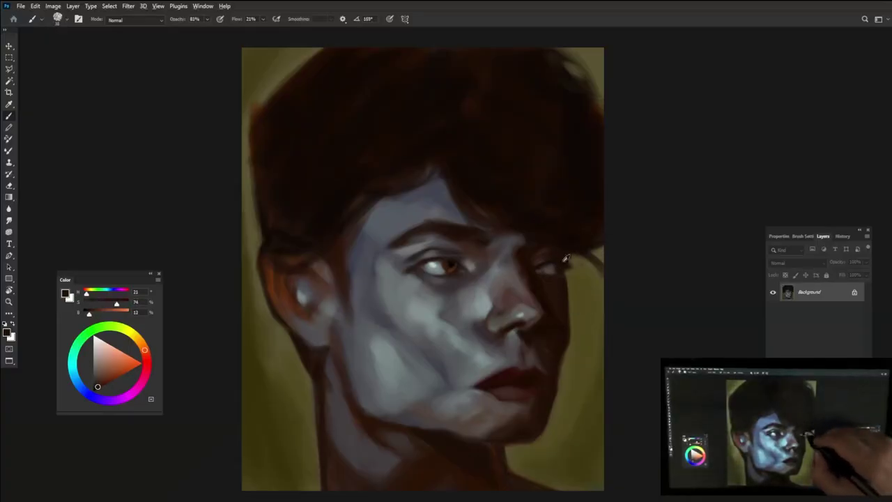
left_click(579, 266, "alt")
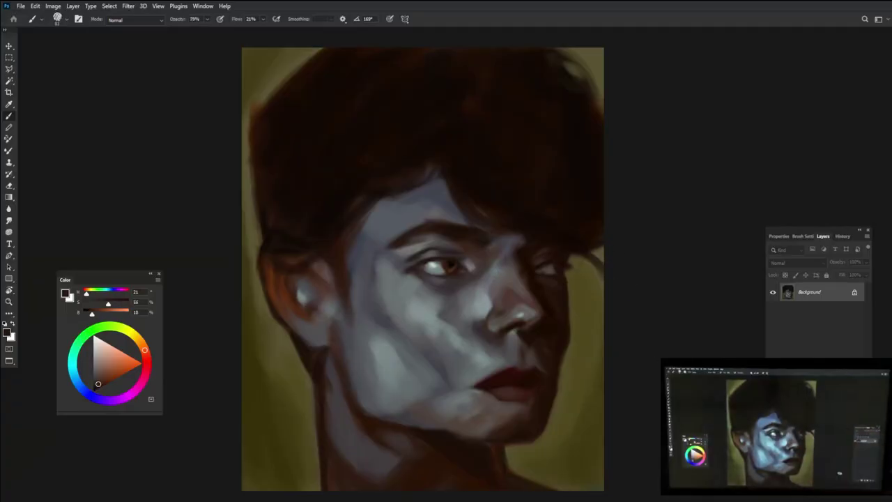
Paint the far eye over with dark brown shadow and tidy the face contour beside it with olive
left_click_drag(544, 272, 533, 282)
left_click(571, 268, "alt")
left_click(571, 271, "alt")
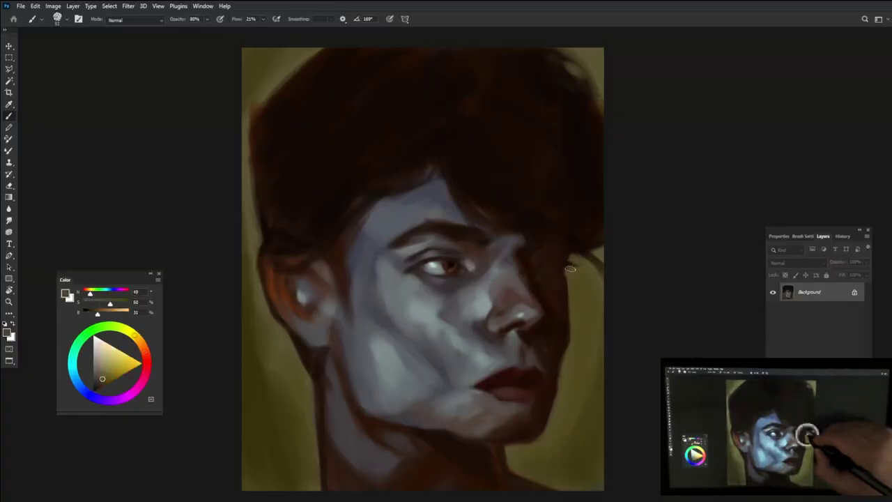
Lighten the forehead with broad grey strokes and soften the side of the nose and near eye's inner corner with sampled greys
left_click(461, 246, "alt")
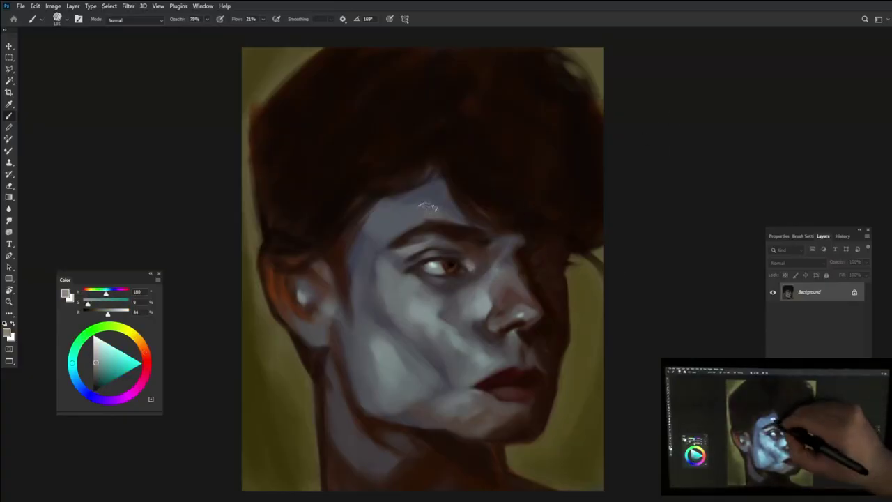
left_click_drag(427, 198, 394, 225)
left_click(497, 306, "alt")
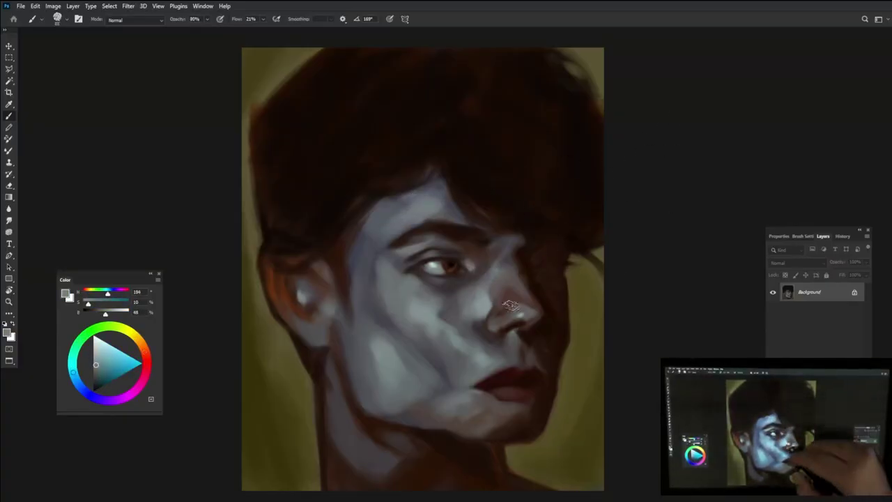
left_click(476, 255, "alt")
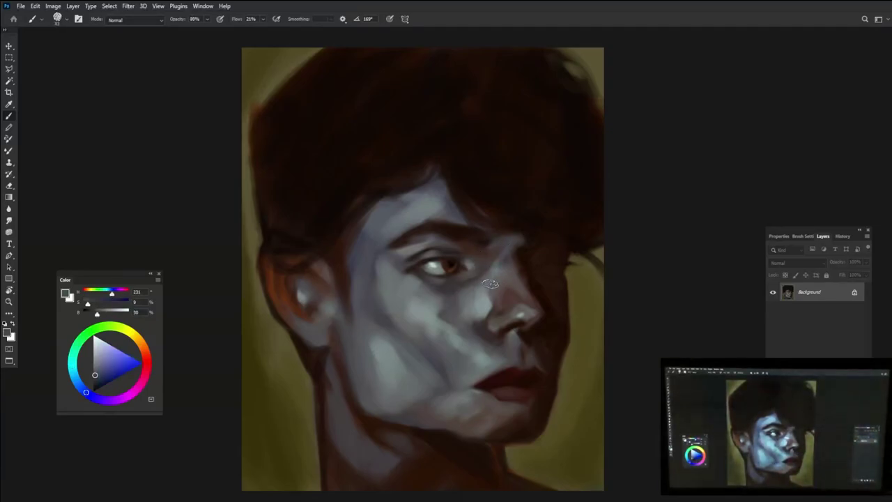
Refine the shading beneath the nose and along the upper lip with sampled greys and browns
left_click(513, 336, "alt")
left_click(530, 346, "alt")
left_click(537, 357, "alt")
left_click(529, 346, "alt")
left_click(526, 341, "alt")
left_click_drag(518, 352, 496, 366)
left_click(528, 310, "alt")
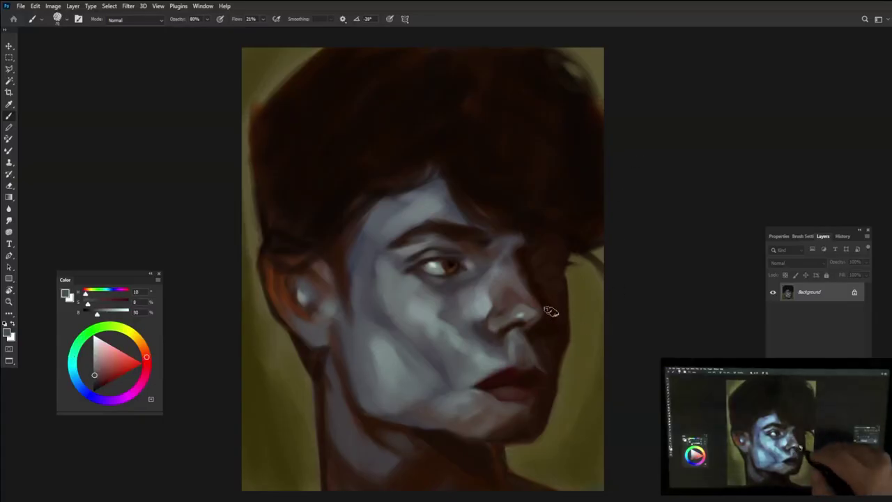
Darken the far side of the philtrum and upper lip area with sampled shadow browns, using a smaller brush
left_click(536, 333, "alt")
left_click(571, 313, "alt")
right_click(545, 309, "alt")
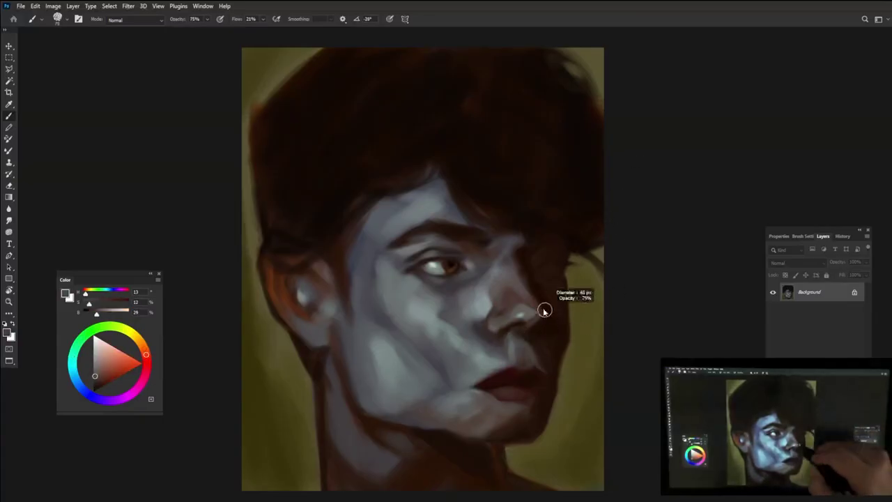
left_click(545, 330, "alt")
left_click_drag(533, 334, 522, 361)
left_click(537, 359, "alt")
left_click(521, 358, "alt")
left_click(544, 350, "alt")
left_click(537, 343, "alt")
left_click(546, 364, "alt")
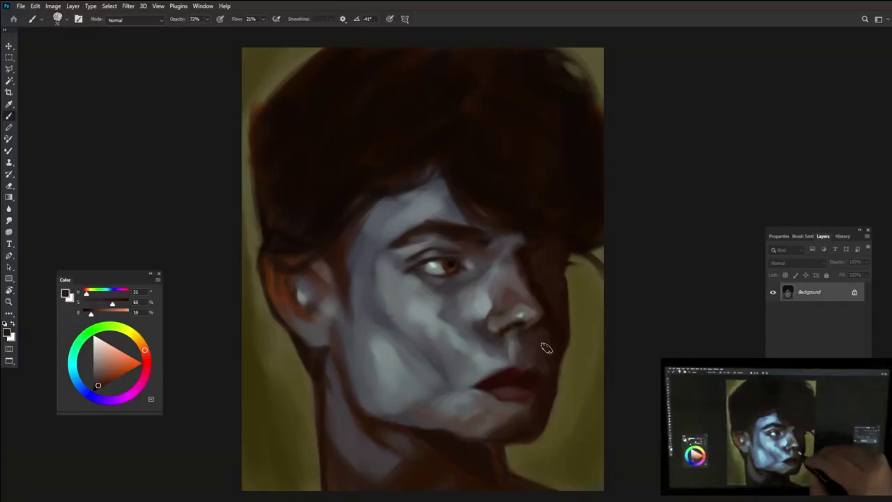
Refine the far lip corner, chin and far jaw contour with sampled dark browns and background olive, and save the painting
left_click(532, 384, "alt")
left_click(543, 380, "alt")
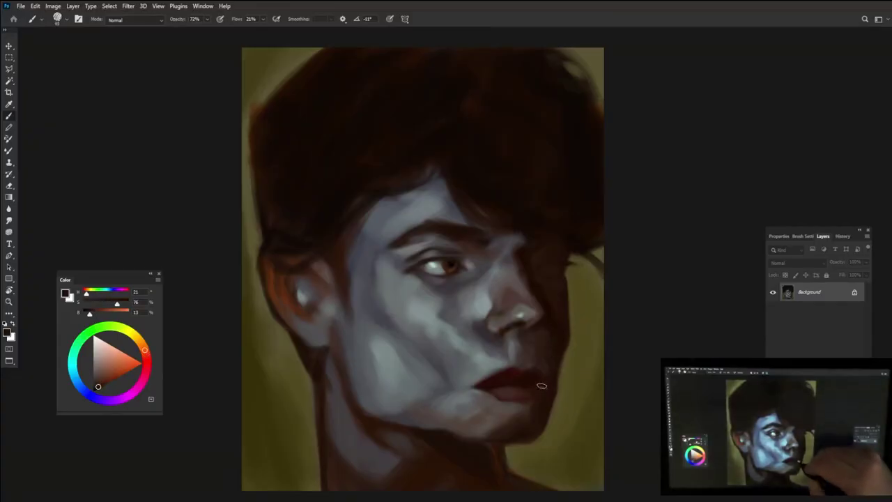
left_click(505, 447, "alt")
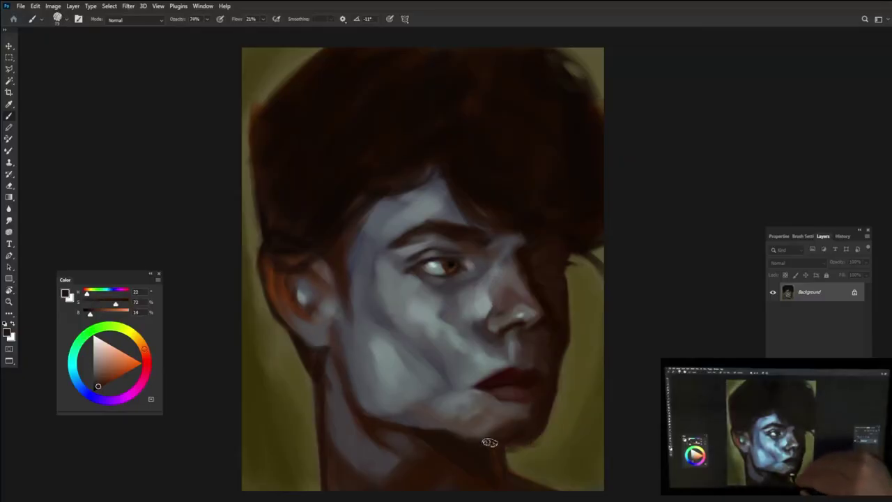
left_click(545, 437, "alt")
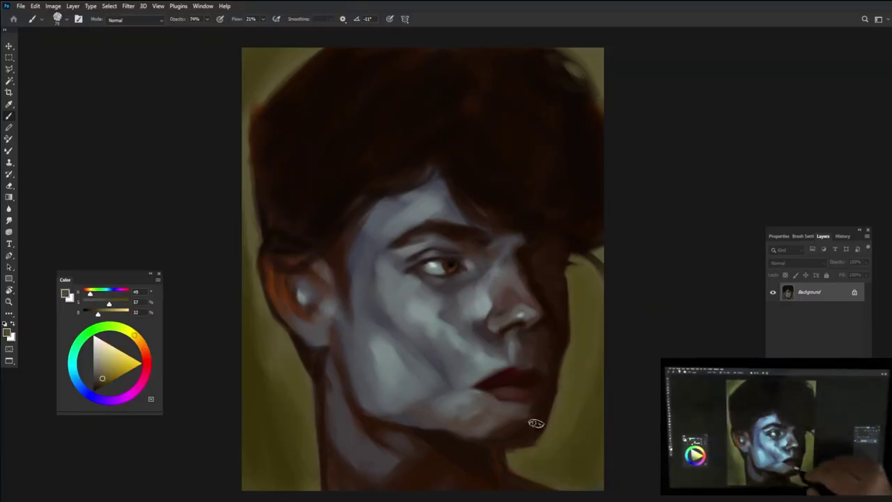
left_click(536, 408, "alt")
left_click(544, 385, "alt")
left_click(499, 412, "alt")
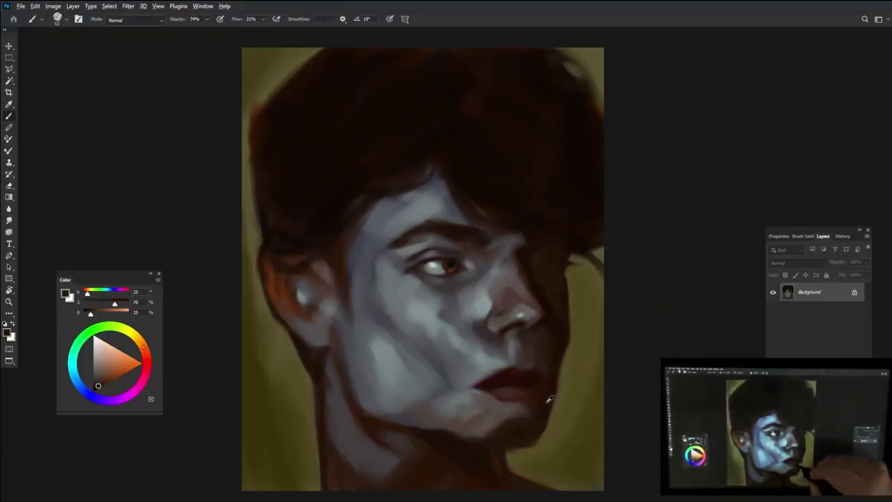
left_click(531, 417, "alt")
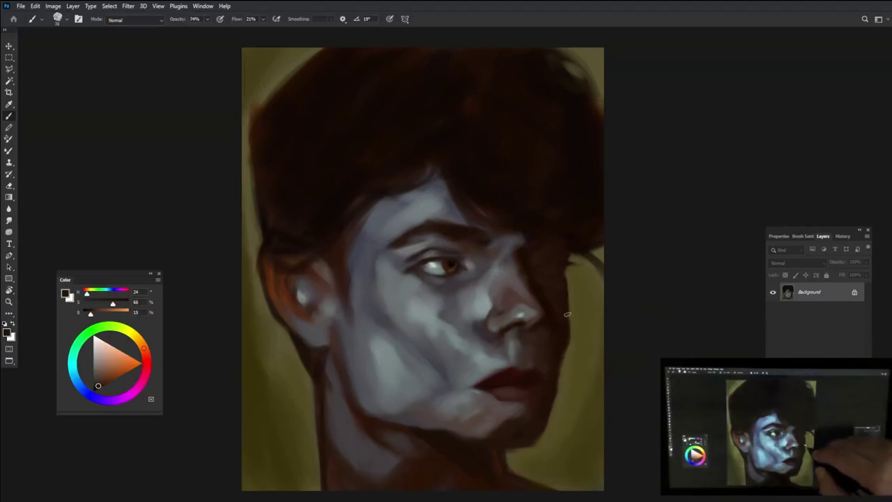
left_click(499, 387, "alt")
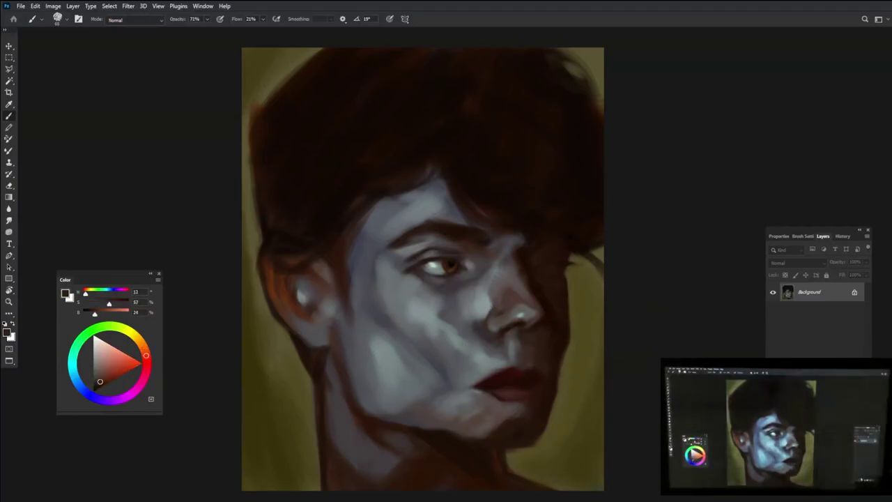
key("ctrl+shift+s")
key("Return")
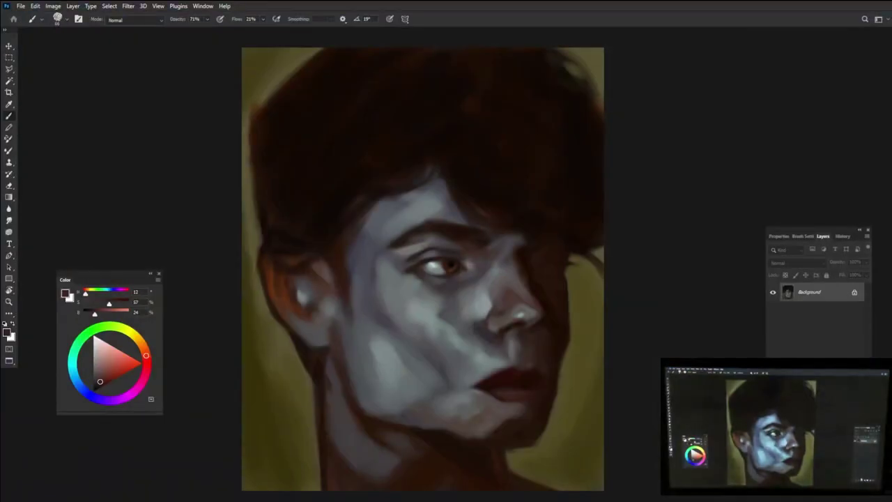
Add a Color Lookup adjustment layer over the portrait and try the FallColors.look 3DLUT
left_click(822, 352)
left_click(801, 320)
left_click(829, 265)
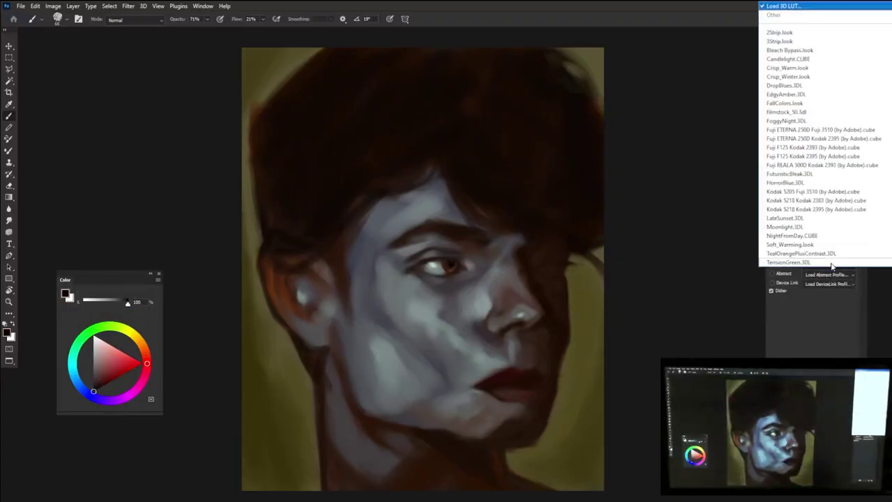
left_click(801, 97)
scroll(821, 266, "down", 1)
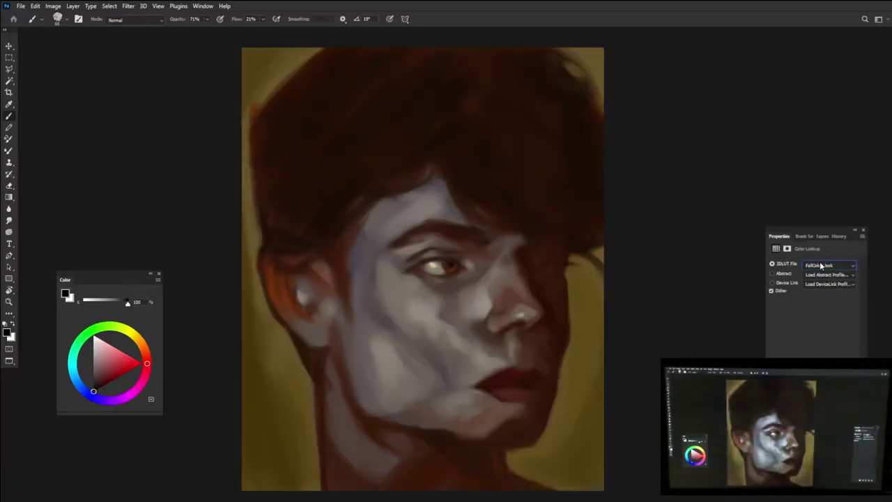
Try the 3Strip.look and TensionGreen.3DL looks and switch the Color Lookup layer to a dark blue night grade
left_click(821, 265)
left_click(814, 40)
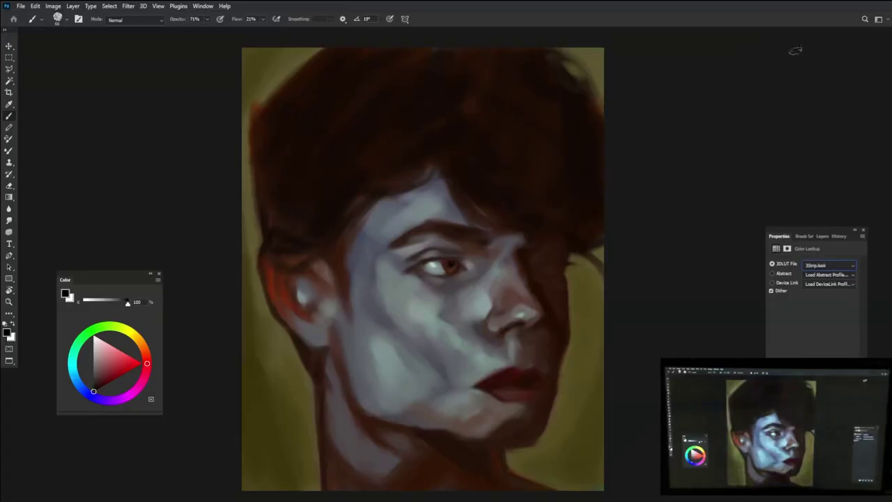
left_click(816, 264)
left_click(812, 262)
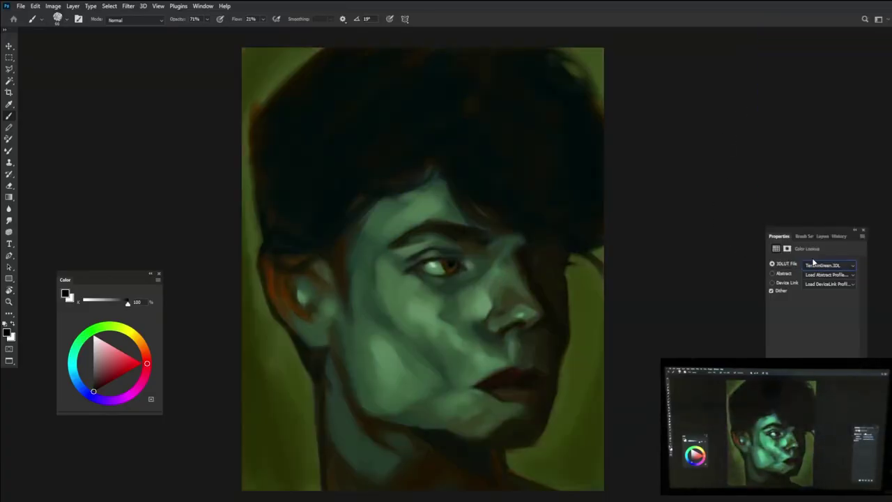
scroll(812, 262, "up", 3)
left_click(822, 236)
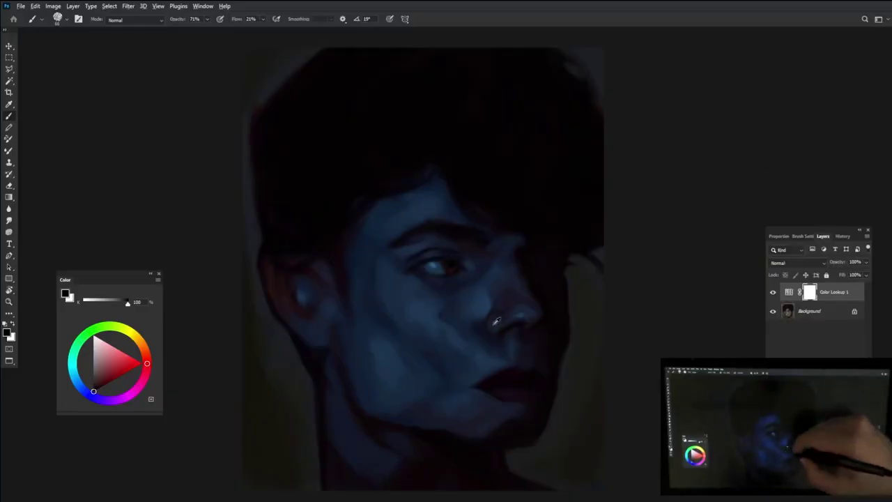
Reveal a band of light across the near eye, nose and ear by painting and erasing on the Color Lookup mask
mouse_move(428, 270)
left_mouse_down()
mouse_move(469, 234)
mouse_move(495, 253)
mouse_move(321, 300)
mouse_move(390, 257)
mouse_move(507, 295)
mouse_move(502, 282)
mouse_move(496, 308)
mouse_move(592, 189)
mouse_move(452, 236)
mouse_move(452, 282)
mouse_move(416, 225)
mouse_move(341, 322)
mouse_move(495, 209)
left_mouse_up()
key("5")
key("8")
key("e")
mouse_move(446, 313)
left_mouse_down()
mouse_move(369, 318)
mouse_move(533, 175)
left_mouse_up()
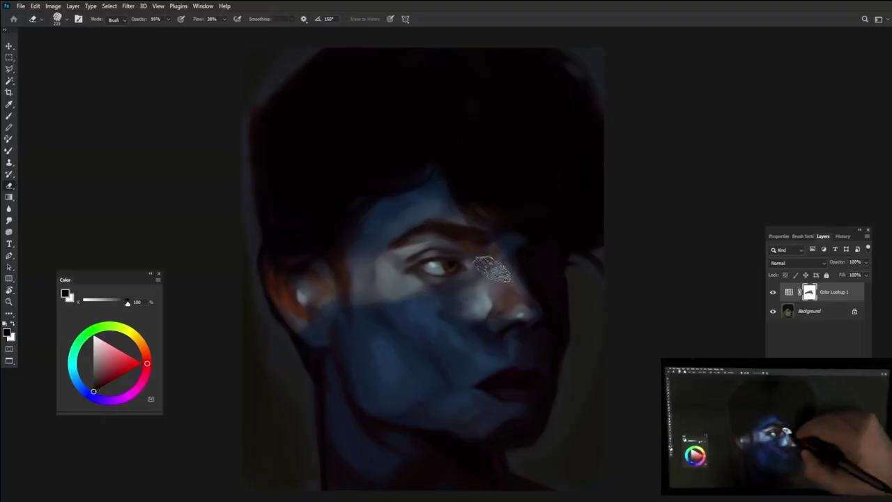
Soften the mask's light band with 100% opacity and 11% flow, extending it over the brow, nose and near cheek
key("b")
key("x")
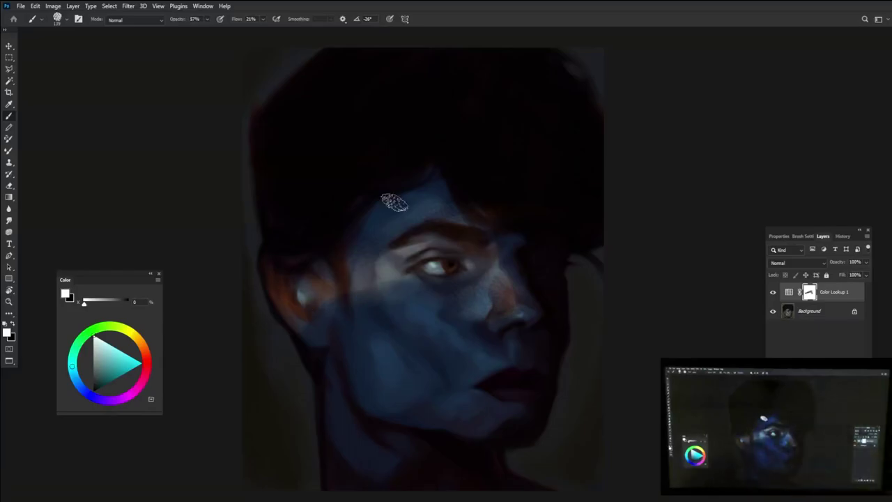
key("x")
left_click_drag(262, 18, 250, 27)
left_click_drag(207, 19, 230, 28)
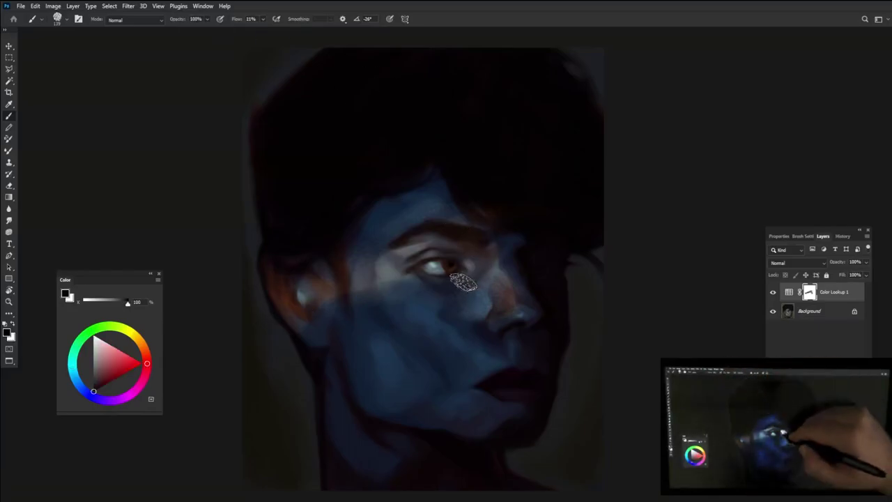
mouse_move(445, 256)
left_mouse_down()
mouse_move(517, 295)
mouse_move(502, 269)
mouse_move(414, 273)
mouse_move(456, 282)
mouse_move(401, 243)
left_mouse_up()
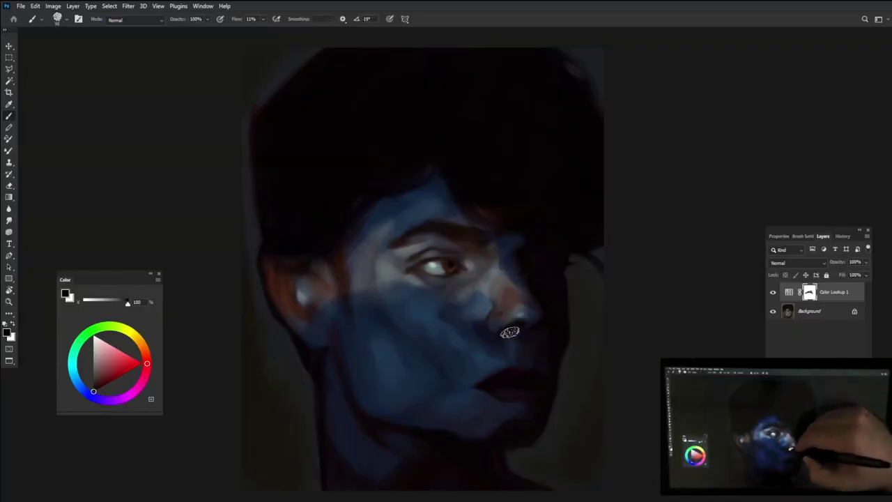
mouse_move(398, 282)
left_mouse_down()
mouse_move(462, 314)
mouse_move(407, 342)
mouse_move(353, 291)
mouse_move(396, 376)
mouse_move(444, 337)
left_mouse_up()
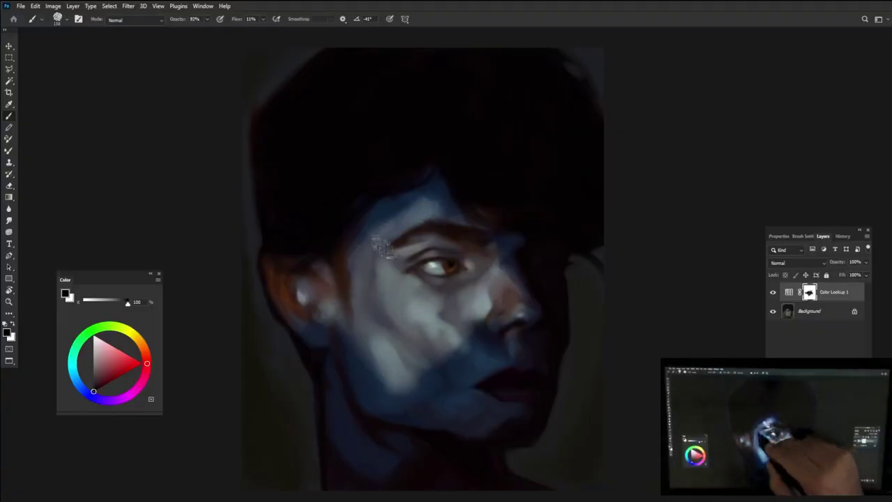
Restore the blue grade beneath the nose, around the earlobe and across the lower cheek by painting white on the mask
key("x")
mouse_move(472, 348)
left_mouse_down()
mouse_move(399, 389)
mouse_move(496, 329)
mouse_move(534, 322)
left_mouse_up()
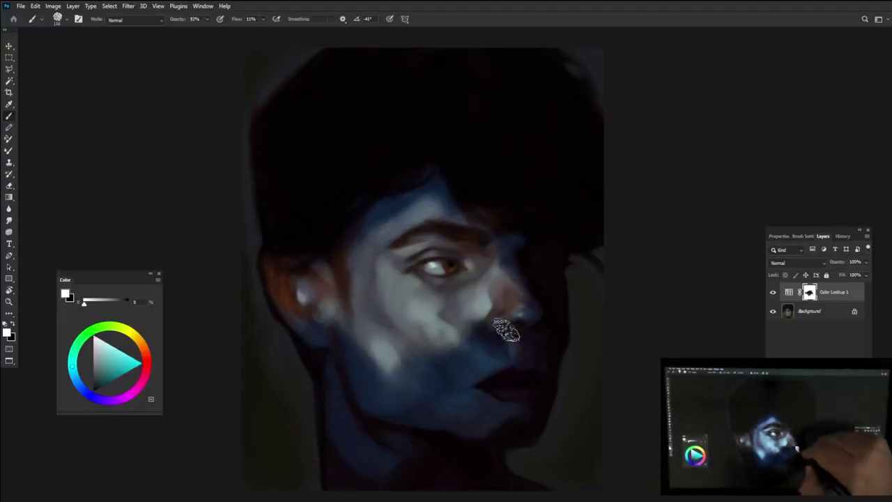
left_click_drag(312, 344, 398, 365)
key("x")
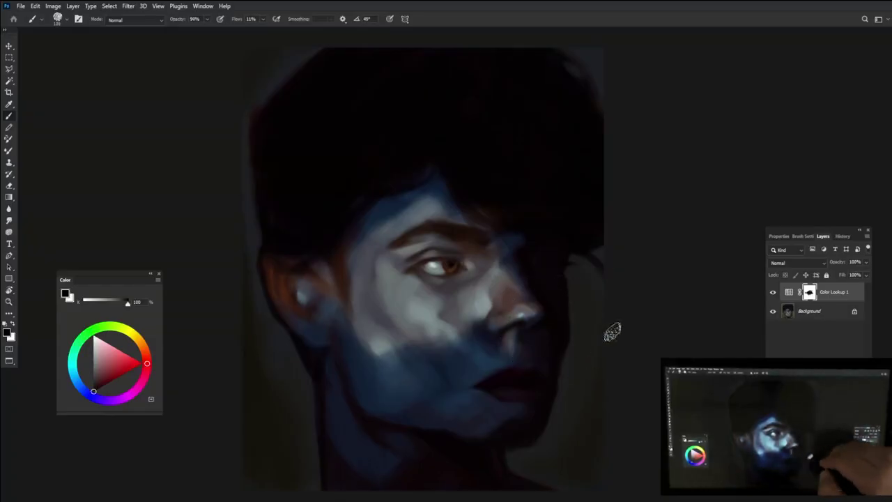
key("x")
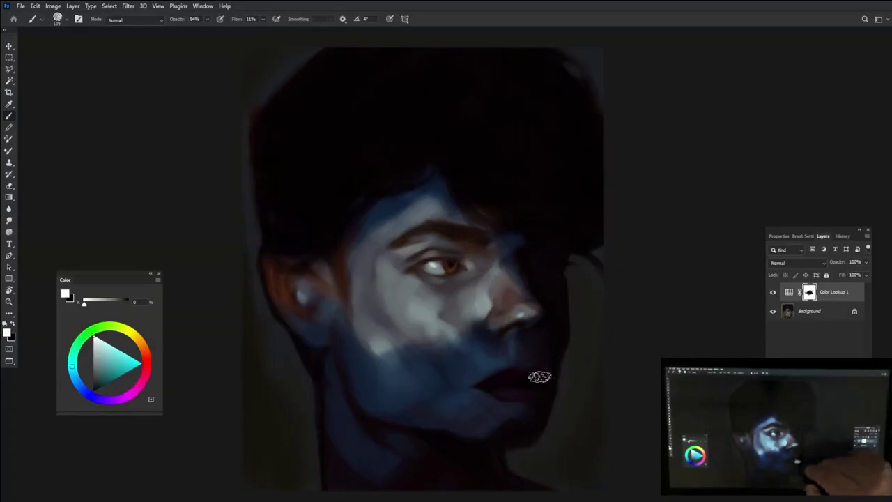
key("x")
Try a light blue glaze over the lit face on a Multiply layer and undo the stroke
left_click(796, 263)
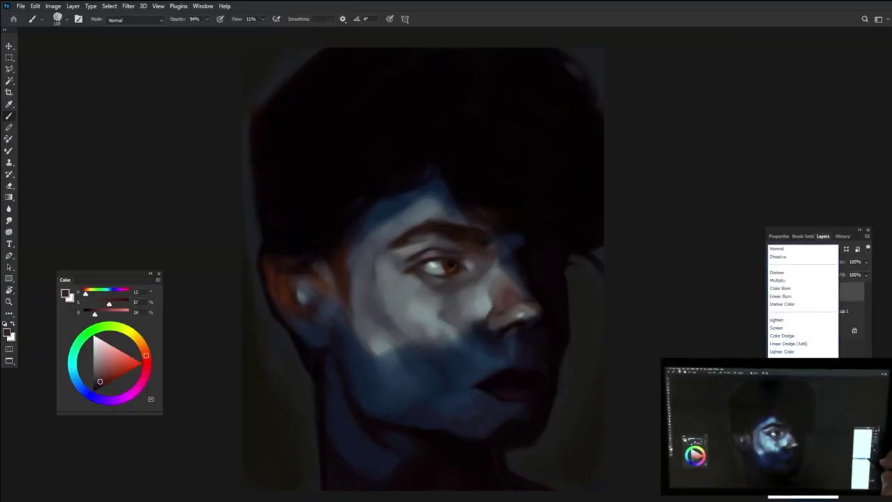
left_click(777, 280)
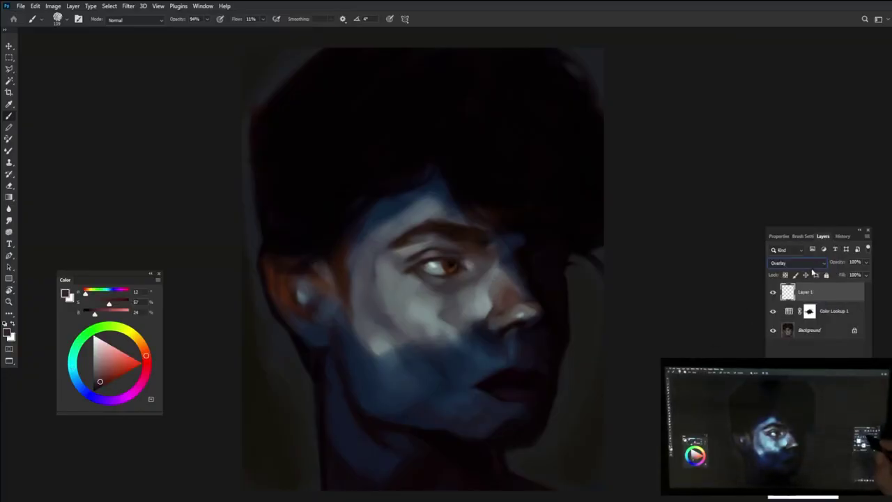
left_click(468, 271, "alt")
mouse_move(418, 222)
left_mouse_down()
mouse_move(378, 287)
mouse_move(443, 240)
mouse_move(453, 326)
mouse_move(460, 311)
mouse_move(376, 317)
left_mouse_up()
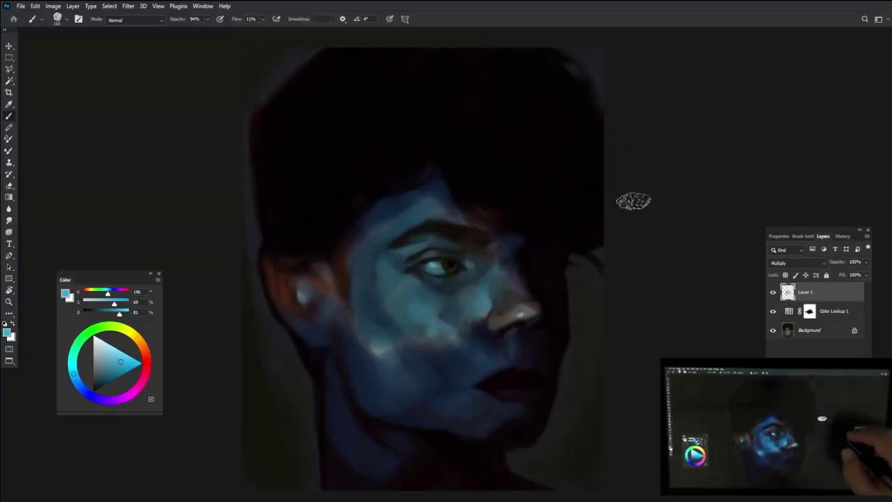
key("ctrl+z")
Paint warm yellow-orange over the lit face and ear on Layer 1, comparing blend modes and choosing Overlay
left_click(796, 263)
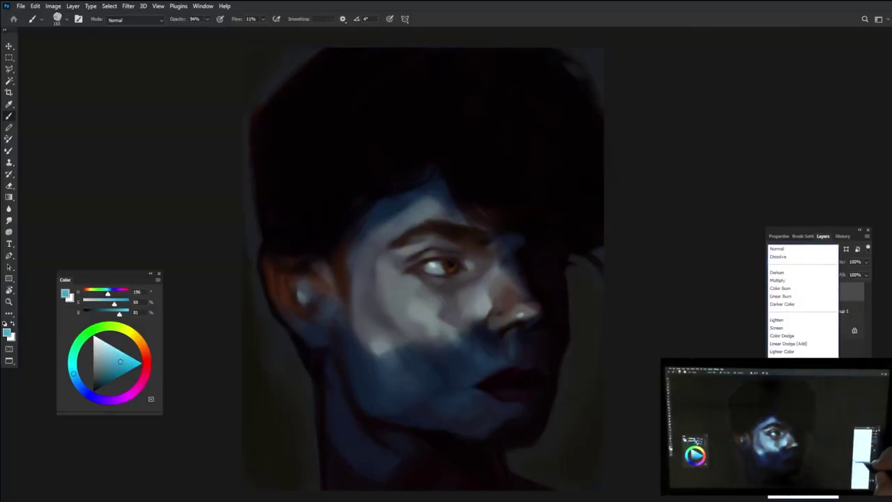
left_click(776, 319)
mouse_move(364, 279)
left_mouse_down()
mouse_move(391, 251)
mouse_move(410, 285)
mouse_move(418, 250)
mouse_move(306, 286)
mouse_move(494, 255)
mouse_move(487, 293)
mouse_move(446, 264)
mouse_move(390, 300)
mouse_move(334, 314)
mouse_move(418, 243)
mouse_move(537, 299)
left_mouse_up()
left_click(797, 262)
left_click(781, 335)
left_click(796, 263)
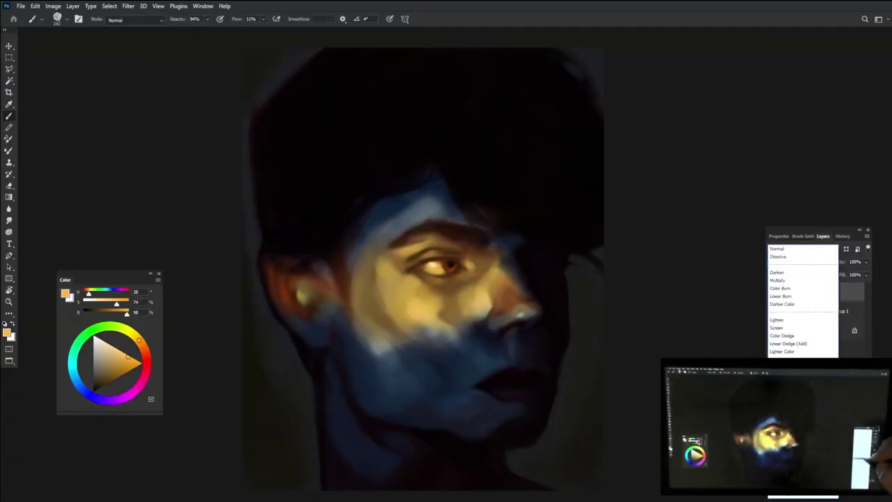
left_click(781, 367)
Shift the warm Overlay paint towards reddish orange with a Hue/Saturation adjustment
key("ctrl+u")
left_click_drag(488, 84, 624, 86)
left_click_drag(651, 174, 719, 182)
key("Return")
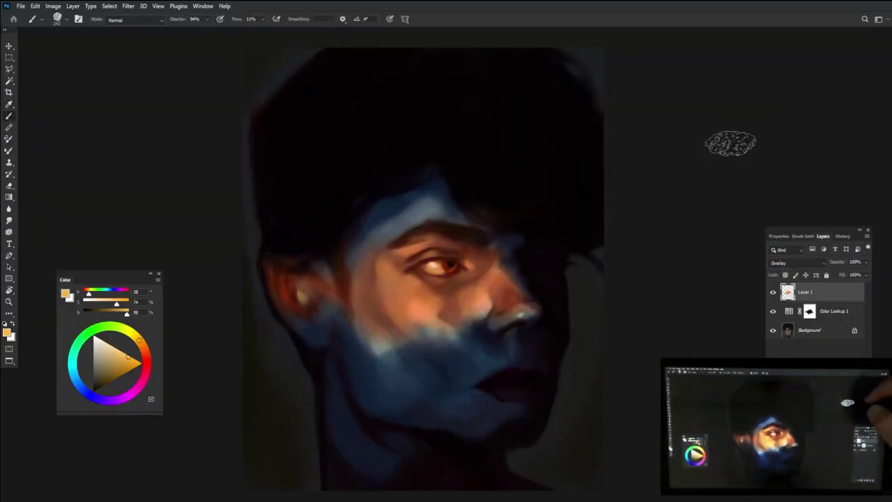
Hide the warm Overlay layer and paint a pale yellow highlight on the near cheek on a new layer
left_click(773, 292)
key("ctrl+shift+alt+n")
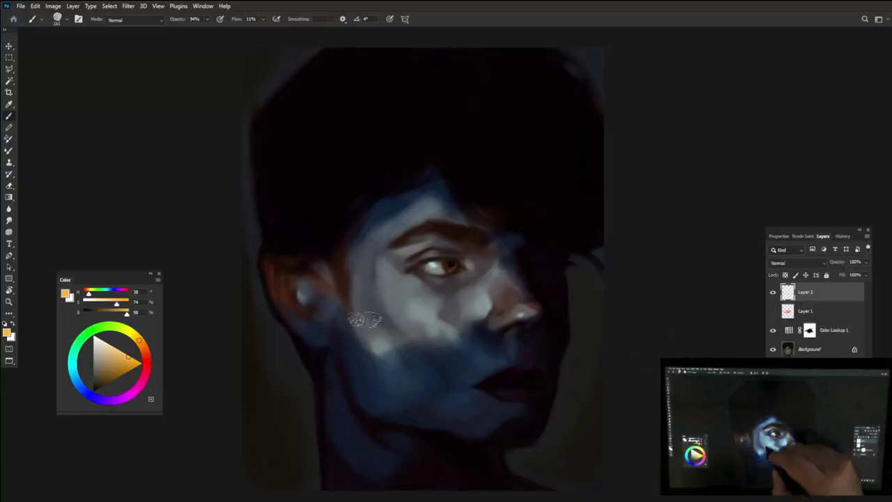
left_click(95, 362)
left_click(128, 331)
left_click(115, 353)
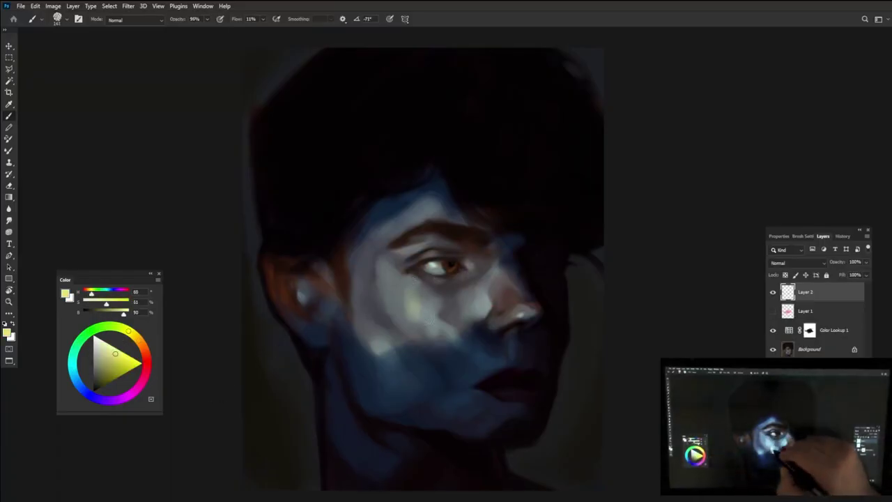
left_click(408, 300, "alt")
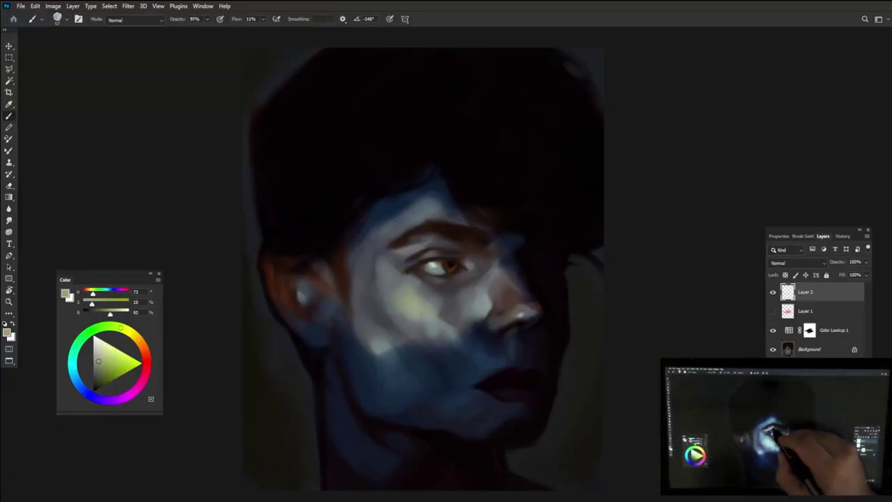
Refine the near eye's lid and under-eye area with sampled greys, and warm the side of the nose with saturated orange
left_click(456, 241, "alt")
left_click(418, 259, "alt")
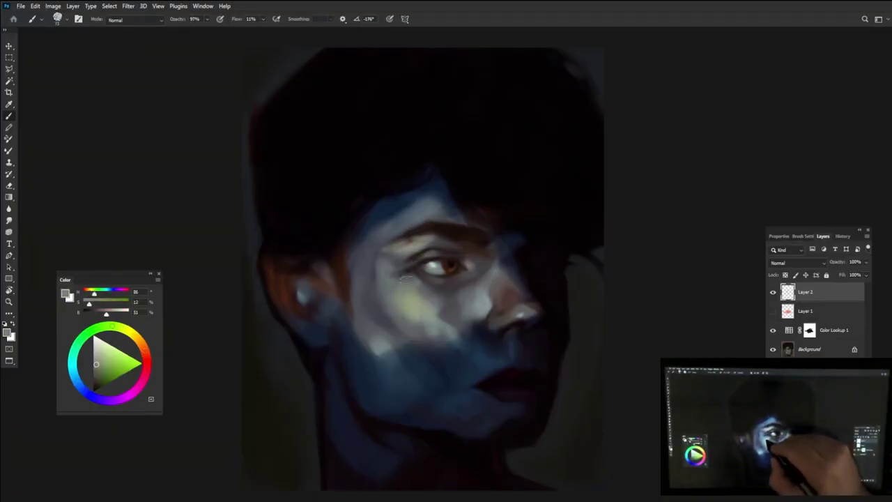
left_click(439, 298, "alt")
left_click(488, 286, "alt")
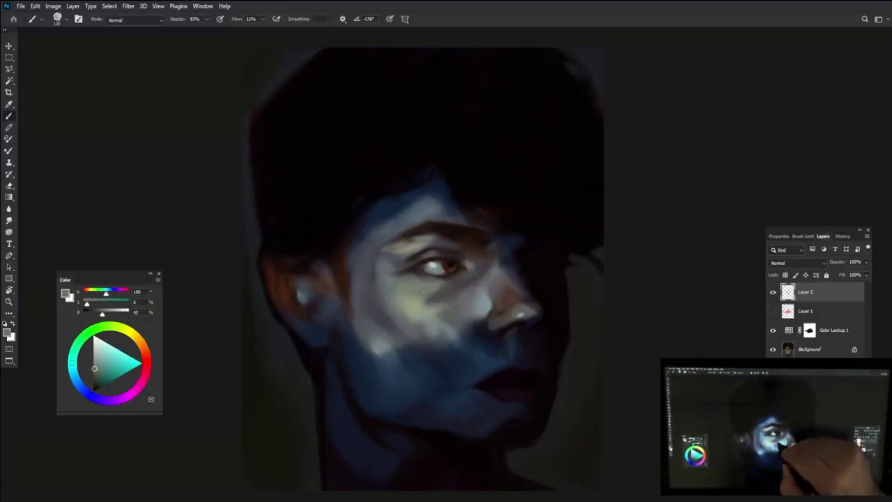
left_click(484, 284, "alt")
mouse_move(491, 279)
left_mouse_down()
mouse_move(517, 302)
mouse_move(533, 300)
left_mouse_up()
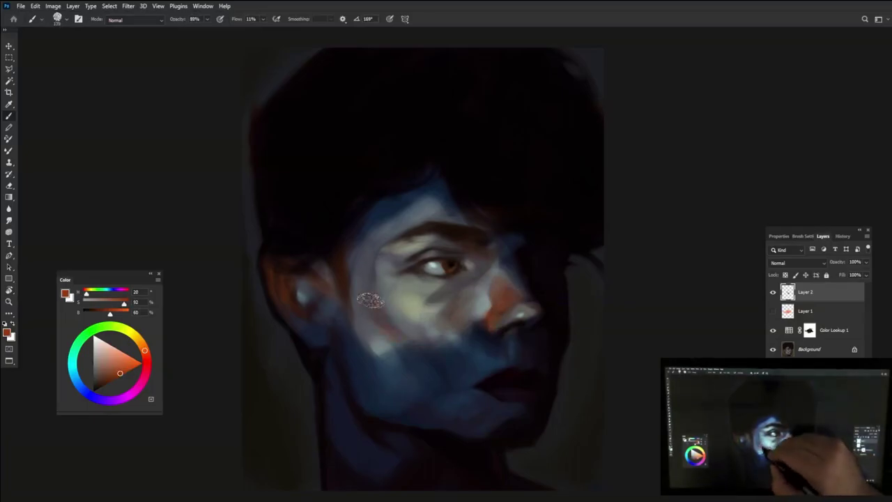
Soften the near cheek's orange streak and the under-eye shadow with sampled greys and dark neutral tones
left_click(481, 293, "alt")
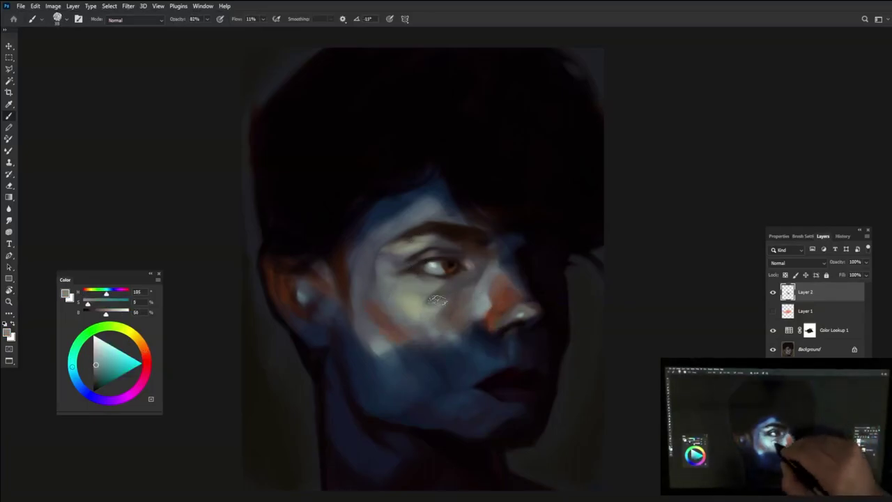
left_click_drag(436, 301, 454, 309)
left_click(453, 263, "alt")
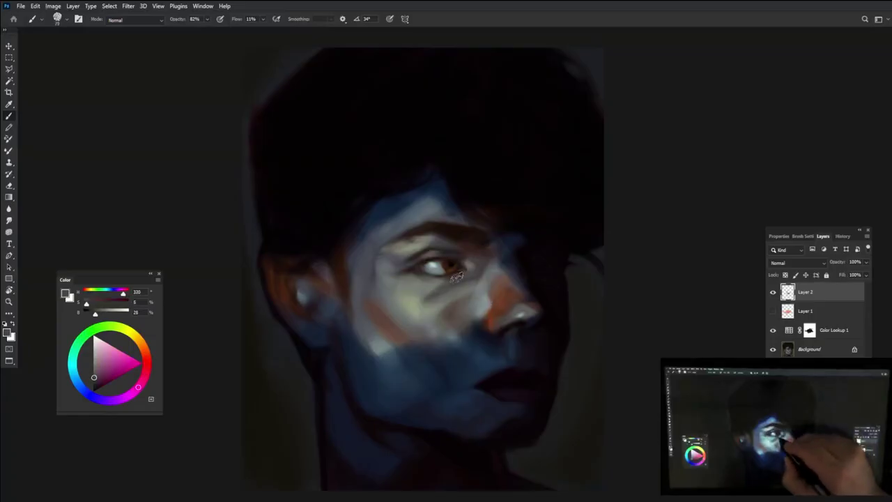
left_click(466, 273, "alt")
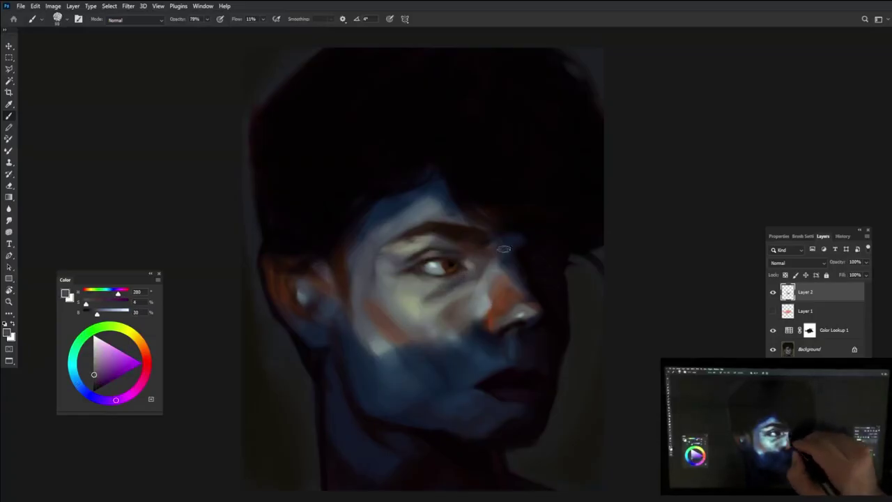
left_click(427, 282, "alt")
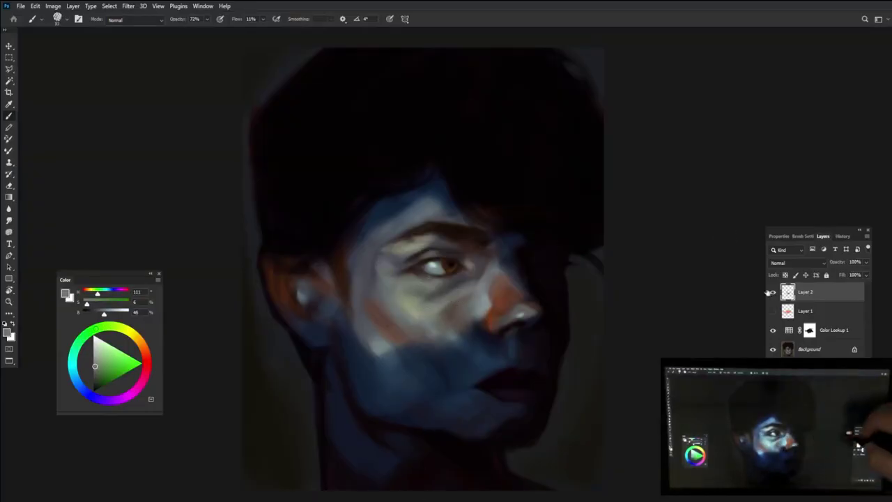
Discard the earlier cheek and nose paint, then lay a saturated orange band across the eyes in Hard Light mode on Layer 2
key("ctrl+z")
left_click(145, 350)
left_click(139, 359)
mouse_move(481, 259)
left_mouse_down()
mouse_move(482, 279)
mouse_move(369, 247)
mouse_move(488, 286)
mouse_move(449, 266)
mouse_move(390, 279)
mouse_move(348, 240)
left_mouse_up()
left_click(808, 264)
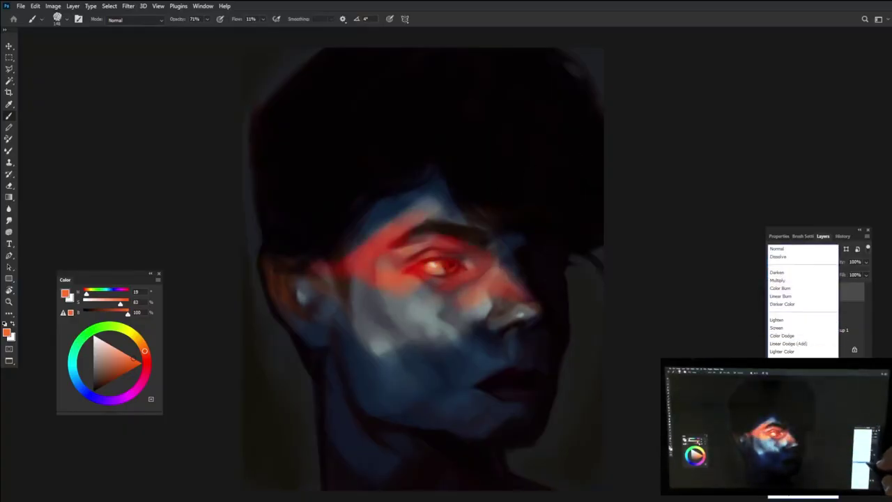
left_click(801, 348)
Extend the orange-red light over the nose and ear, blending its upper edge into the forehead with sampled reds
mouse_move(513, 293)
left_mouse_down()
mouse_move(458, 314)
mouse_move(531, 309)
mouse_move(509, 317)
left_mouse_up()
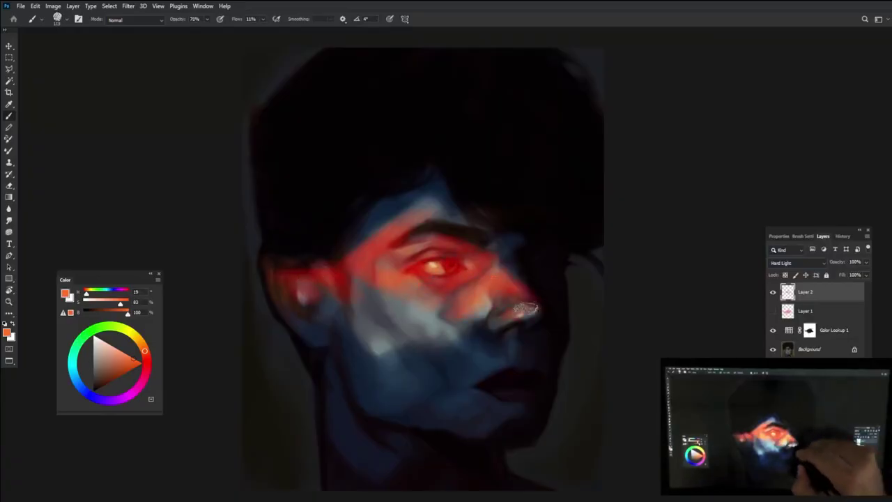
key("6")
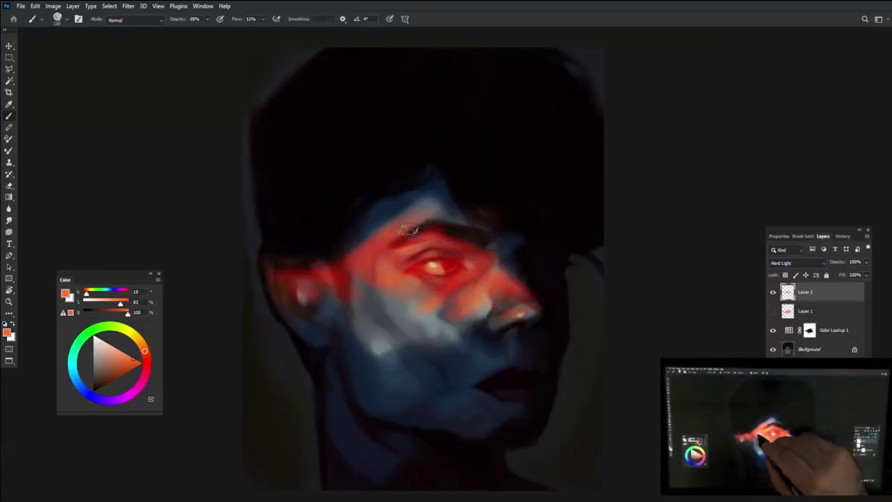
left_click(422, 215, "alt")
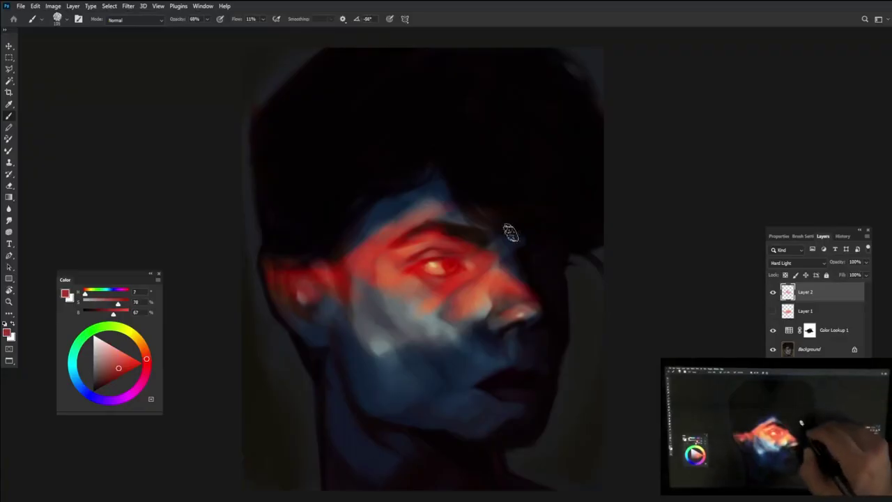
left_click(377, 277, "alt")
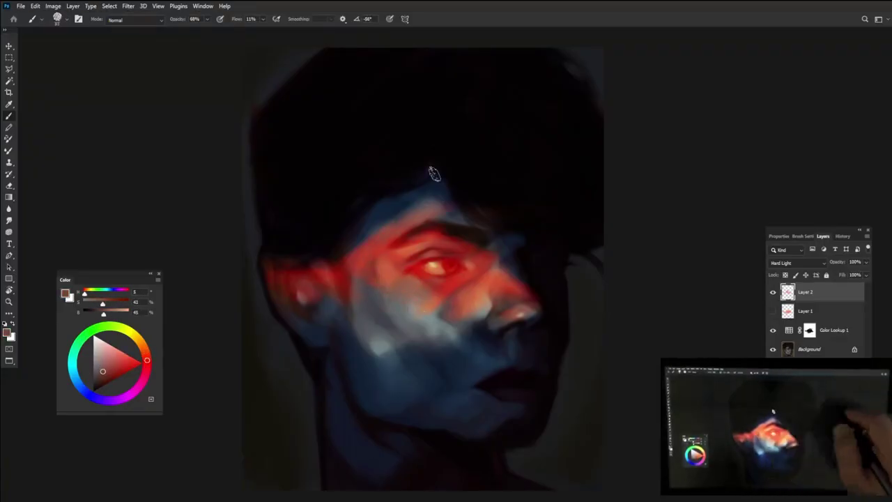
Add a new layer above the Hard Light paint and blend sampled peach and tan tones into the near cheek
key("ctrl+shift+alt+n")
left_click(394, 304, "alt")
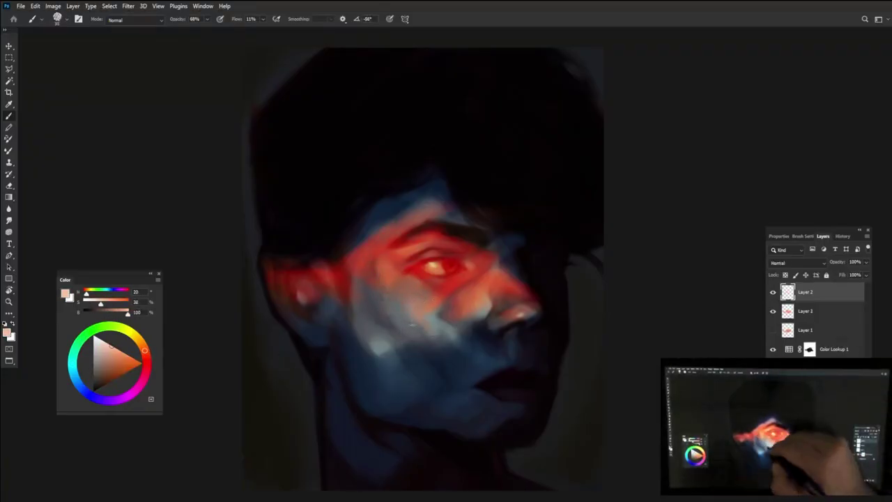
left_click(422, 303, "alt")
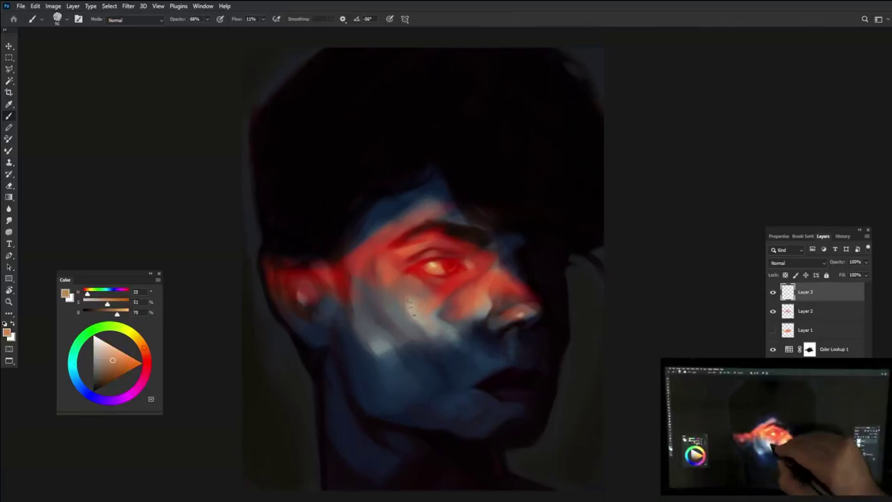
Refine the near eye's upper lid and brow with sampled orange-red and dark brown tones
left_click(443, 253, "alt")
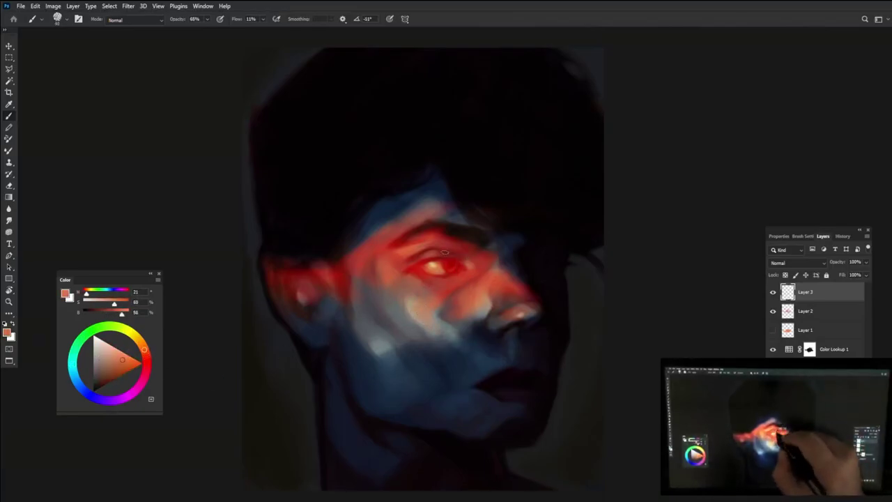
left_click(444, 236, "alt")
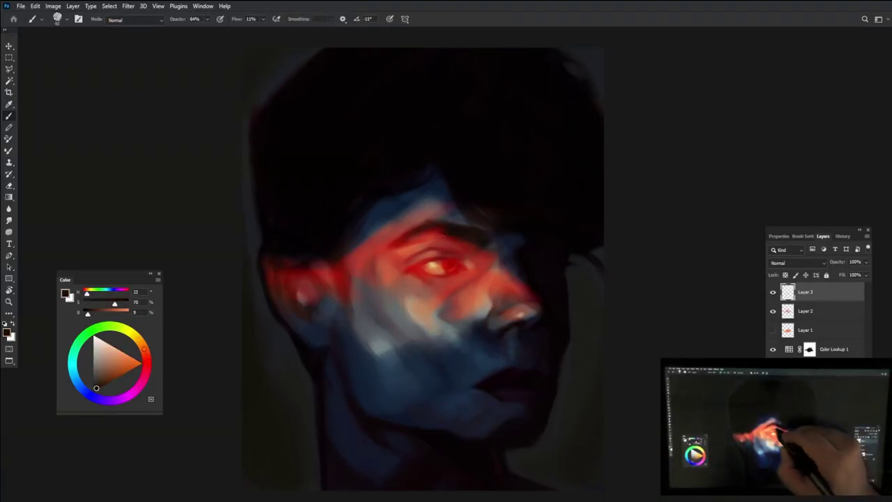
left_click(431, 240, "alt")
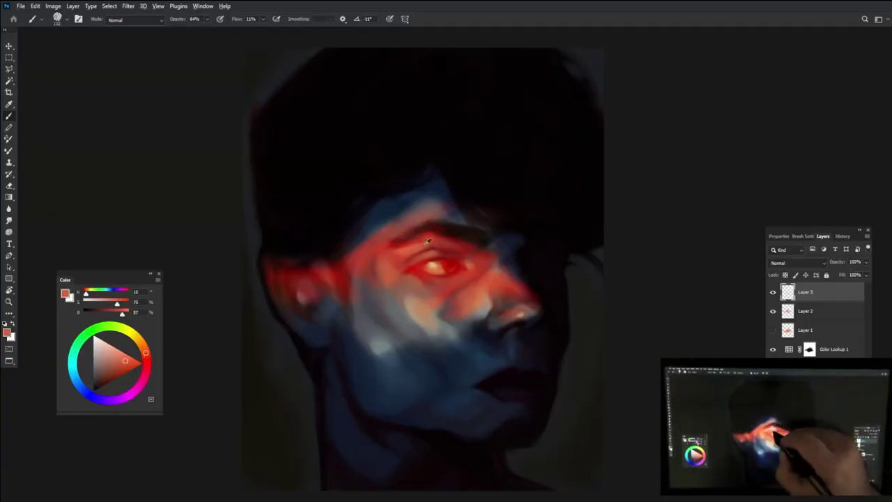
left_click(415, 238, "alt")
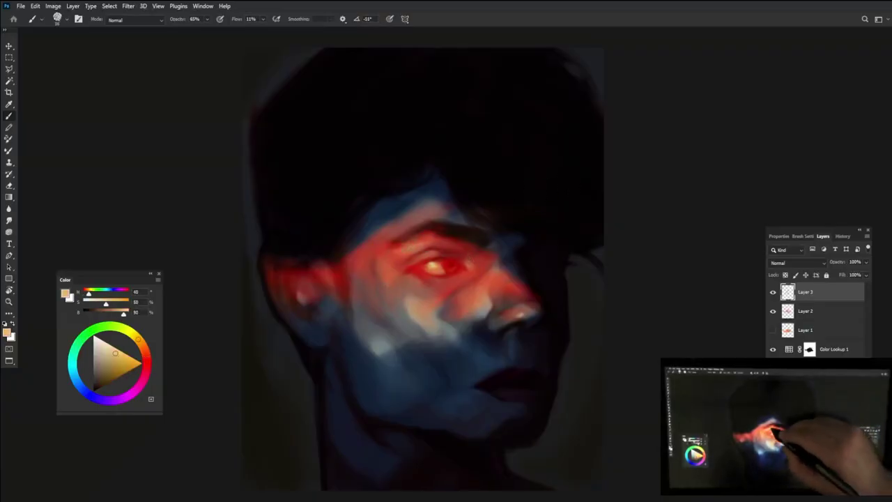
Model the ear and the temple edge with sampled dark reds and grey-blue tones
left_click(304, 260, "alt")
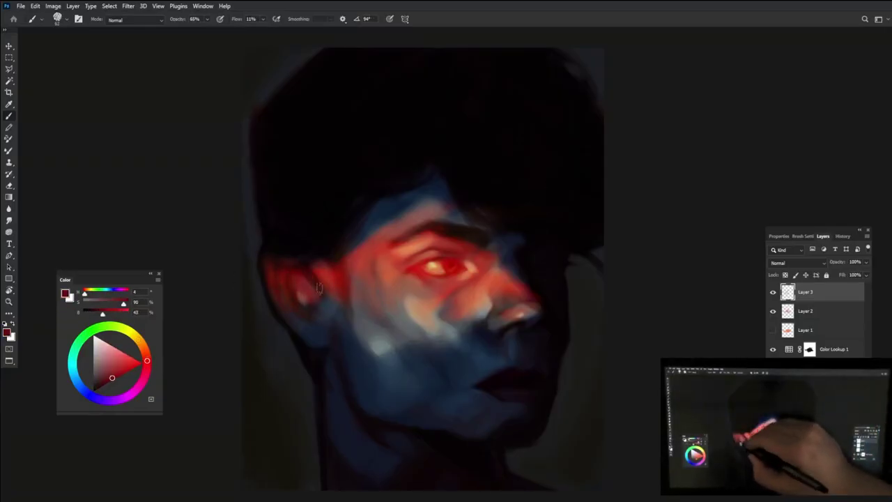
left_click(321, 300, "alt")
left_click(288, 284, "alt")
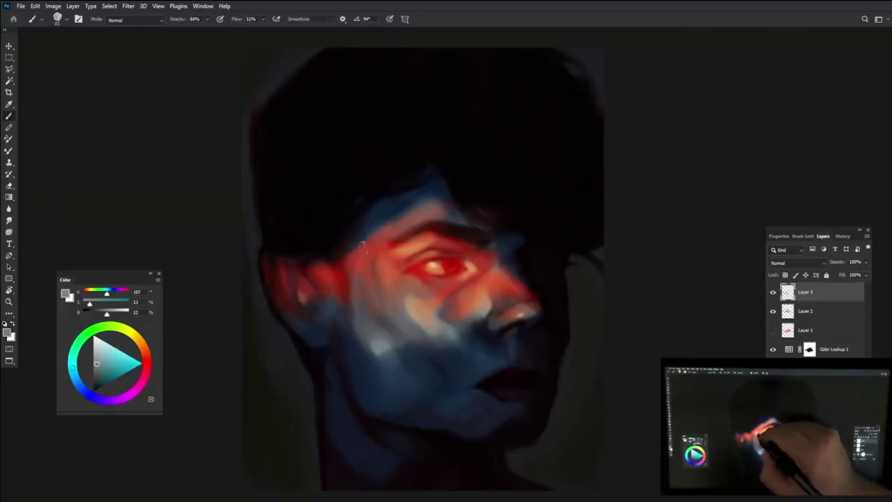
left_click(343, 268, "alt")
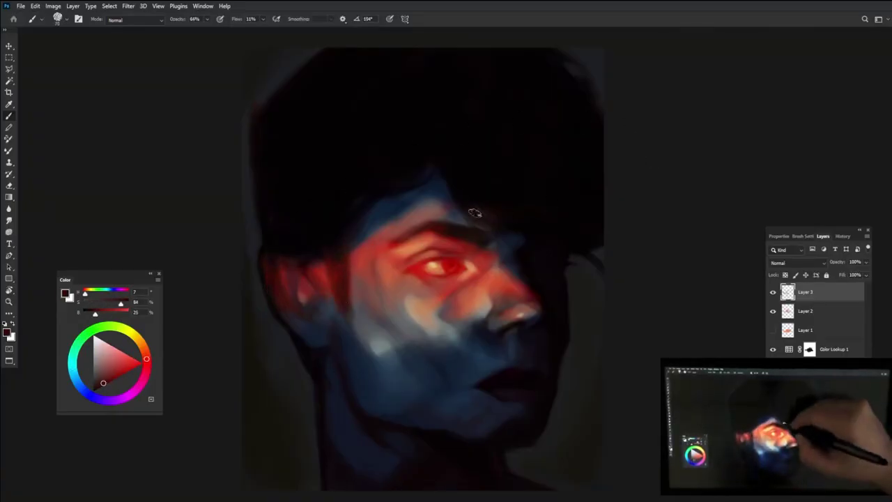
Paint a dark red edge along the hair above the far end of the brow and darken the near eye's iris
left_click(506, 271, "alt")
left_click(507, 258, "alt")
mouse_move(453, 262)
left_mouse_down()
mouse_move(456, 272)
mouse_move(429, 258)
left_mouse_up()
left_click(454, 260, "alt")
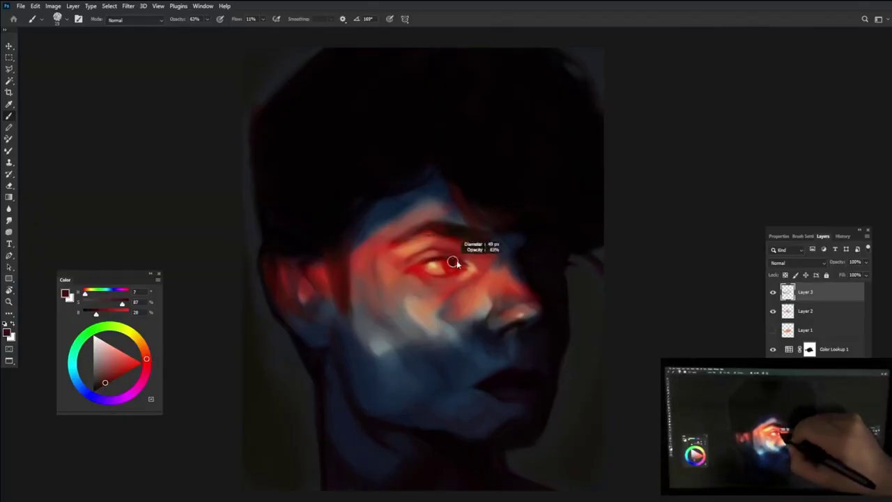
left_click(510, 234, "alt")
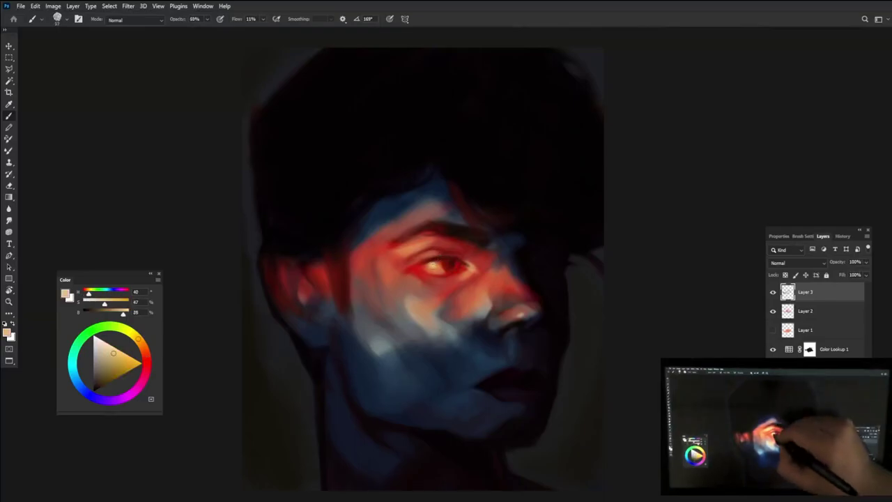
Blend the side of the nose and the near cheek with sampled reds and muted peach-browns
left_click(450, 234, "alt")
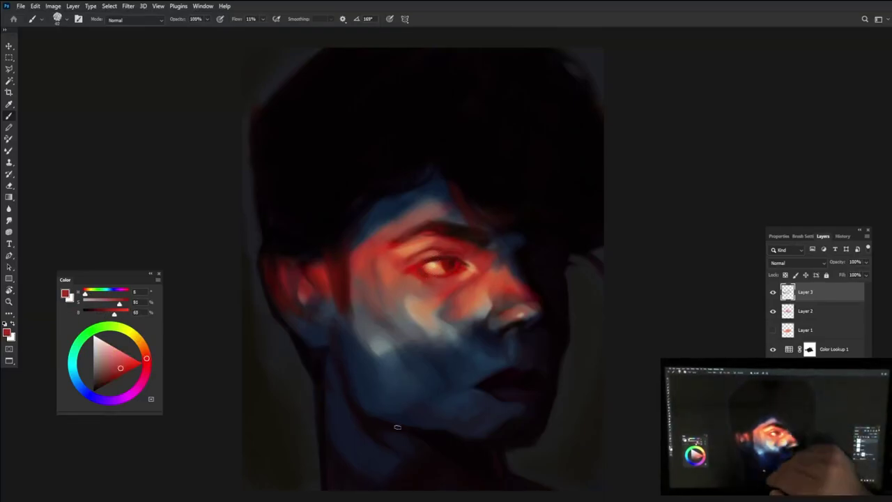
left_click(488, 302, "alt")
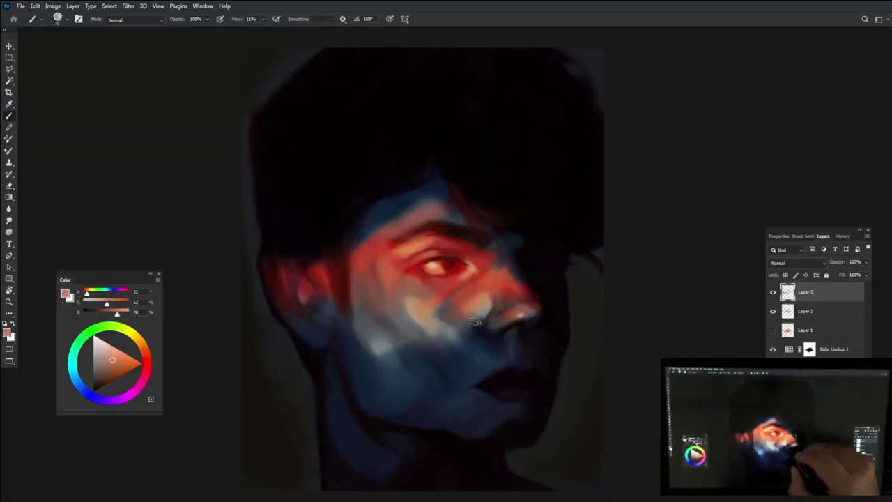
left_click(384, 273, "alt")
left_click(415, 296, "alt")
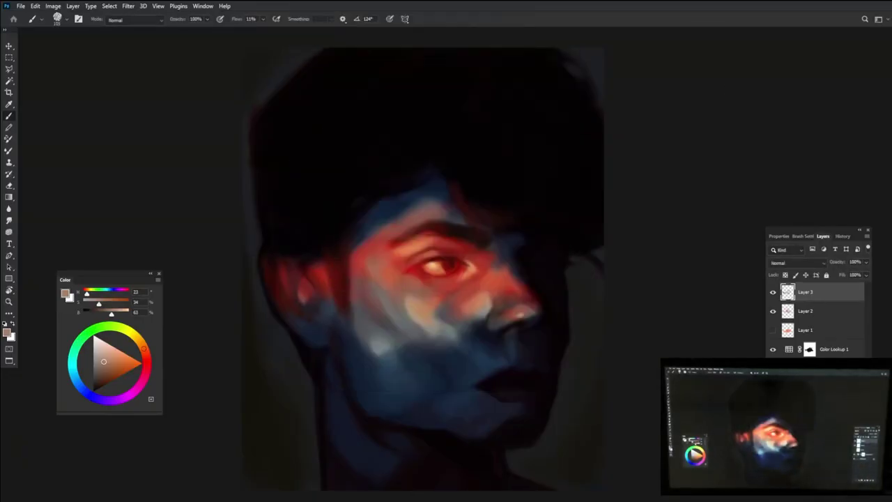
left_click(394, 313, "alt")
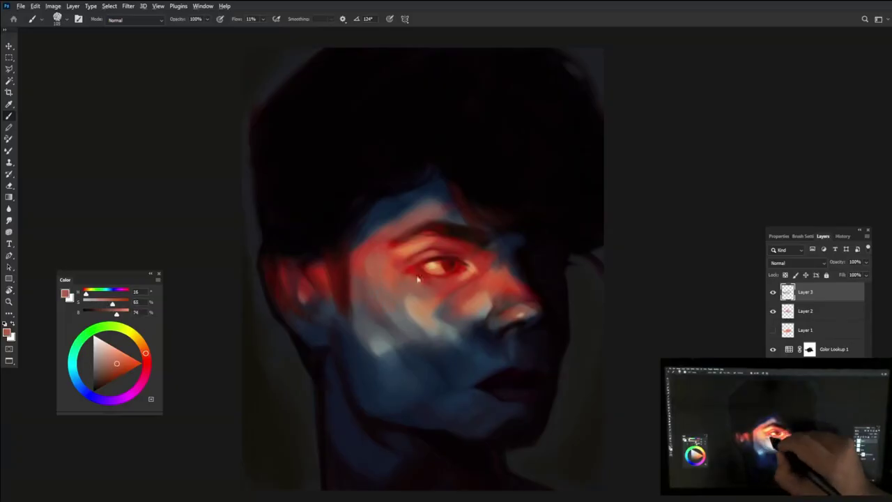
left_click(388, 277, "alt")
Define the near eye's iris and lower lid with sampled dark red and near-black tones
left_click(463, 261, "alt")
left_click(458, 259, "alt")
left_click(457, 260, "alt")
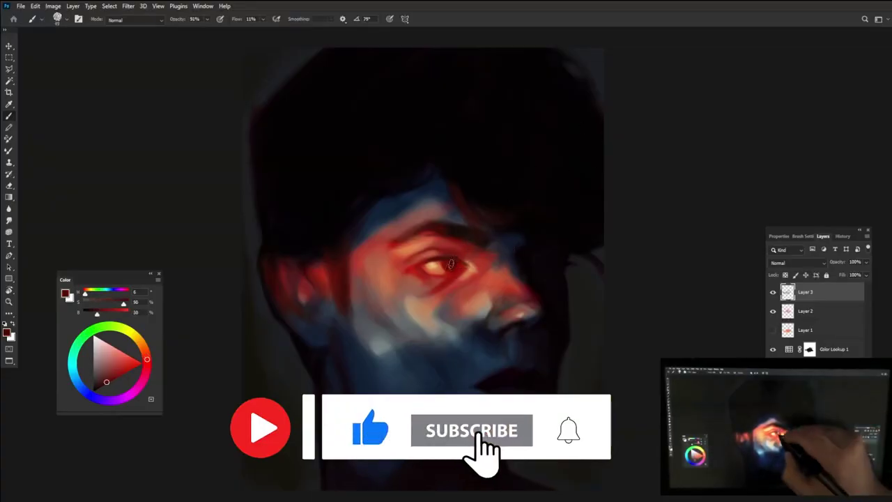
right_click(493, 252)
key("Escape")
left_click(455, 270, "alt")
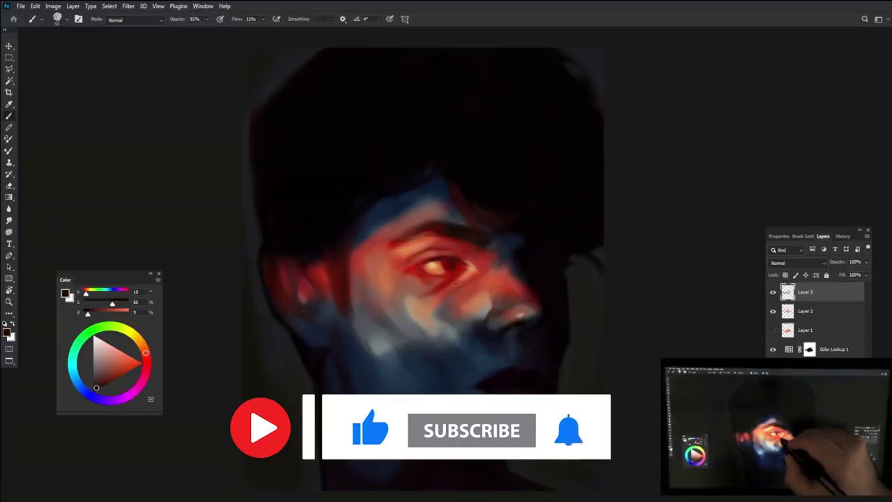
left_click(487, 261, "alt")
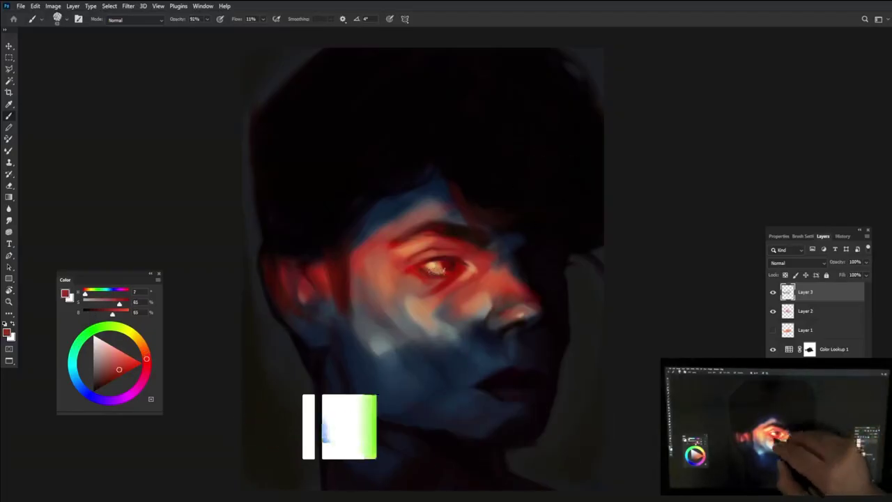
Paint a pale blue-green highlight on the near cheek and rework the skin under the eye with sampled reds and orange
left_click(411, 296, "alt")
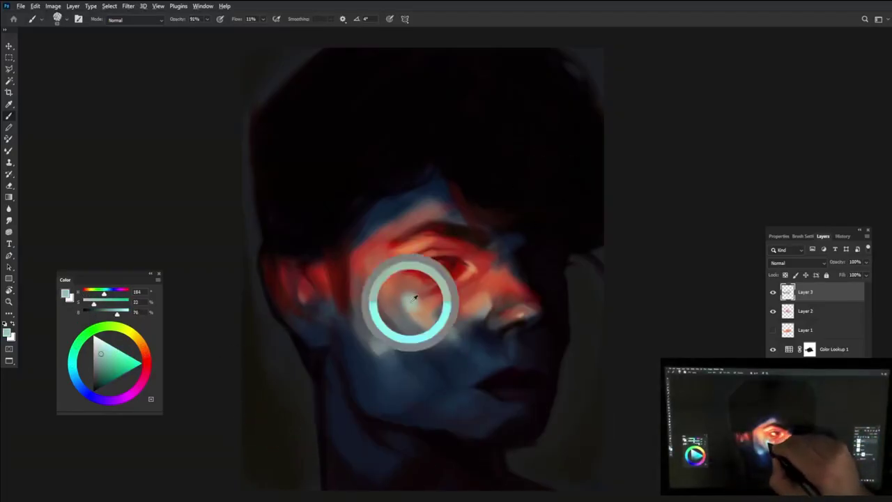
mouse_move(374, 271)
left_mouse_down()
mouse_move(376, 282)
mouse_move(418, 307)
left_mouse_up()
left_click(409, 301, "alt")
left_click(434, 291, "alt")
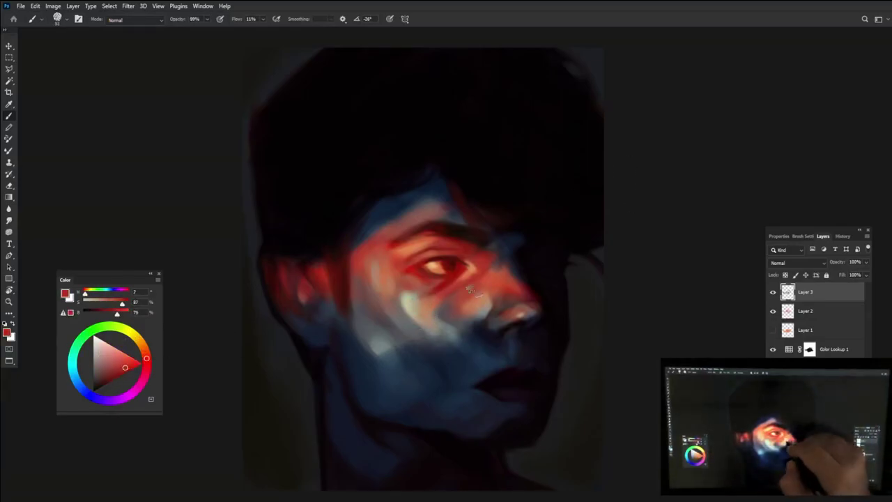
left_click(433, 286, "alt")
left_click(426, 274, "alt")
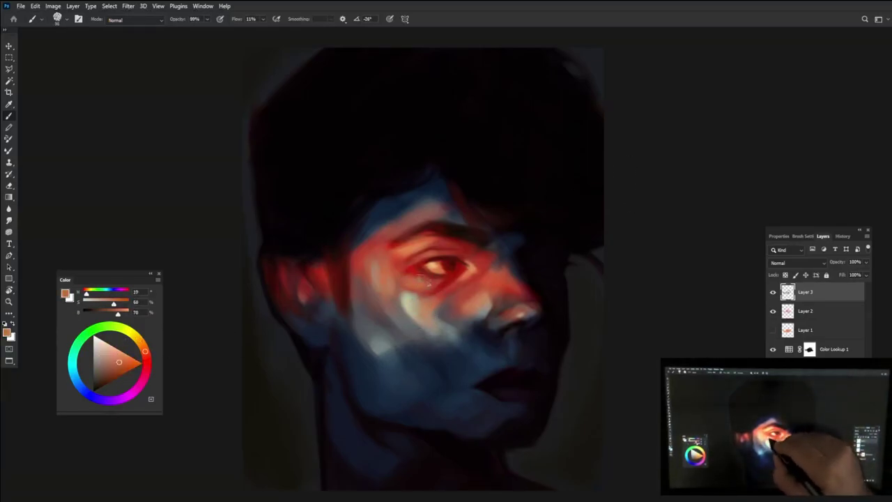
Retouch the brow with sampled dark tones and rework the nose tip with sampled reds and a pale peach highlight
left_click(481, 246, "alt")
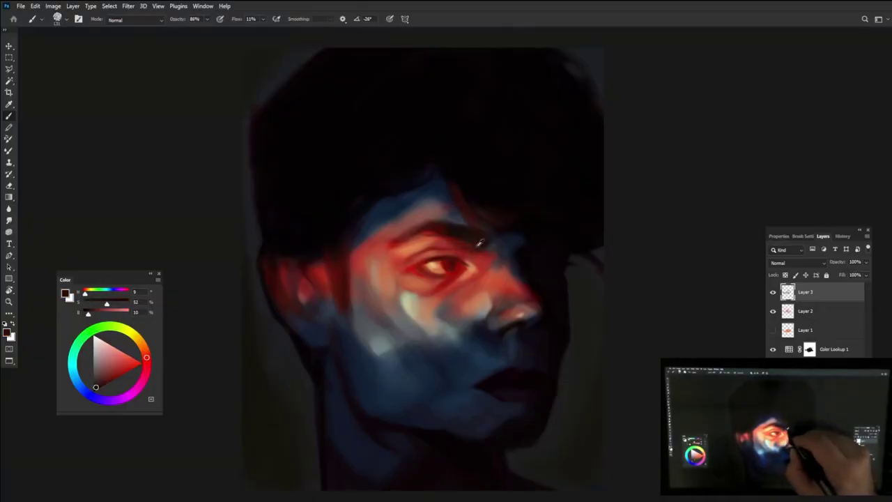
left_click(456, 242, "alt")
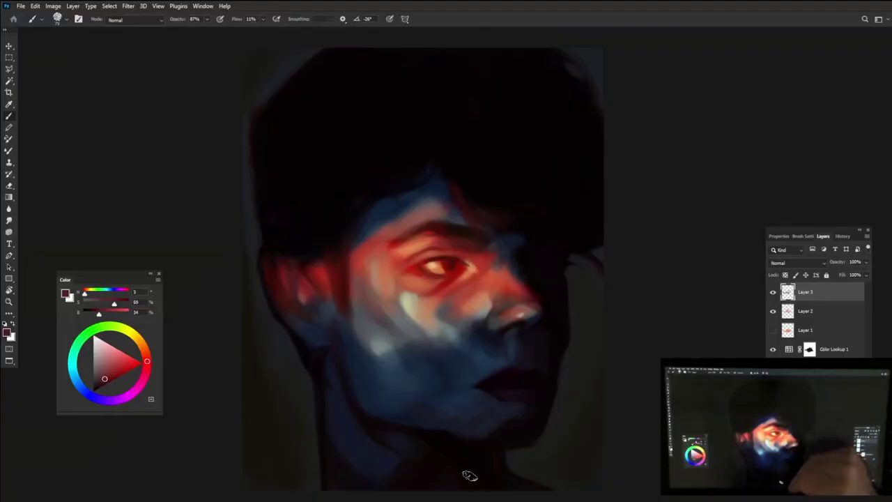
left_click(498, 287, "alt")
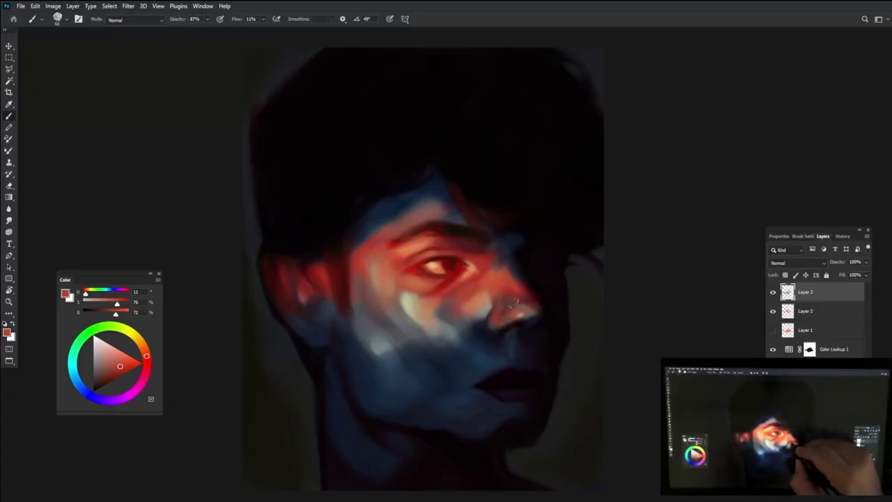
left_click(505, 305, "alt")
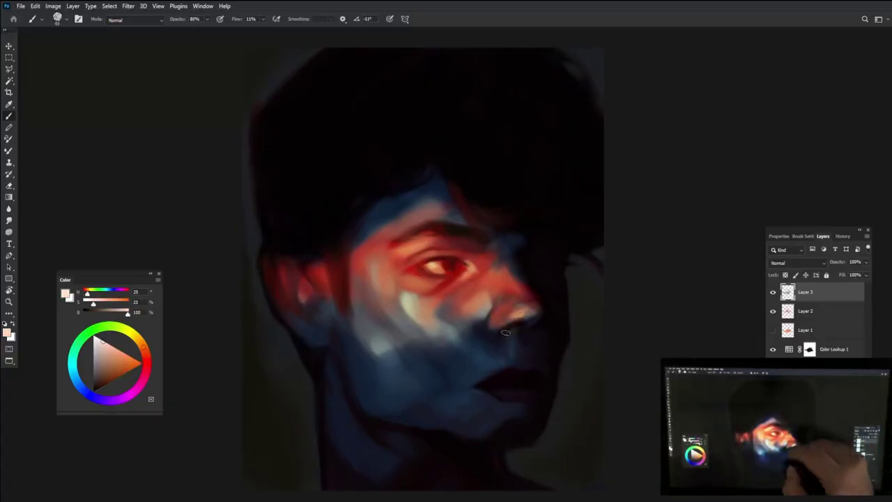
left_click(500, 278, "alt")
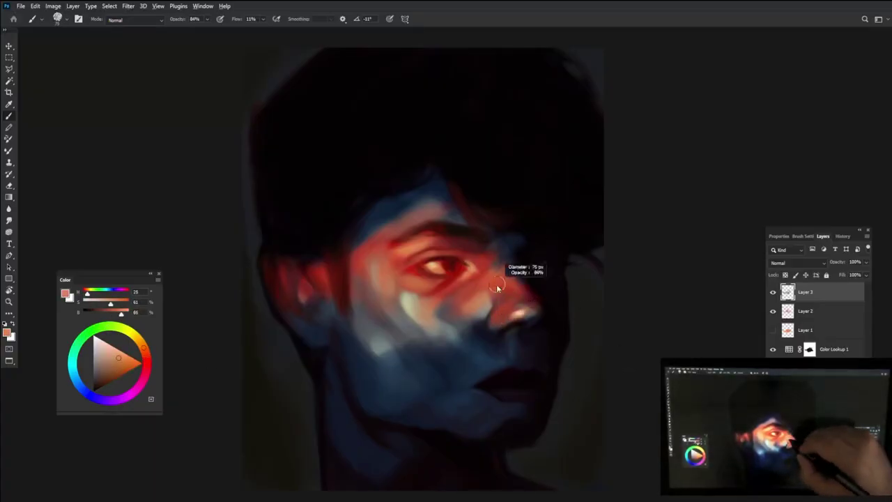
Blend sampled reds and darks around the nostril crease and adjoining cheek, and brighten the lower cheek's highlight with pale beige
left_click(488, 293, "alt")
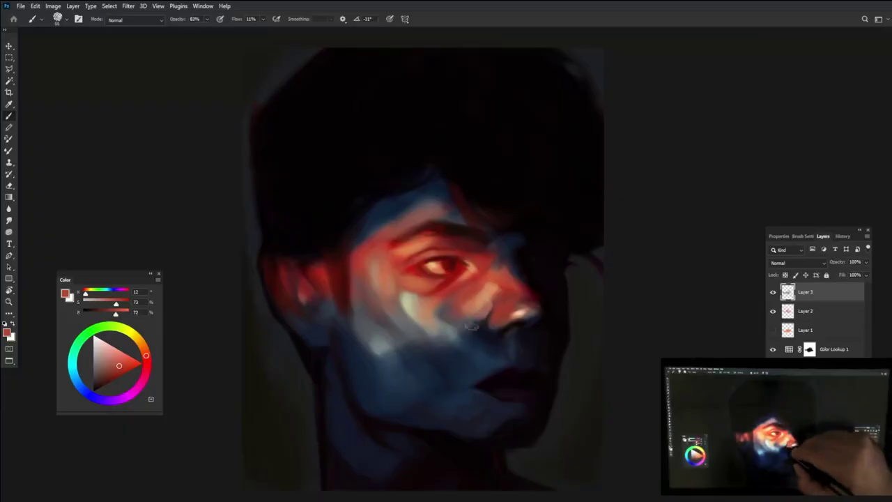
left_click(478, 313, "alt")
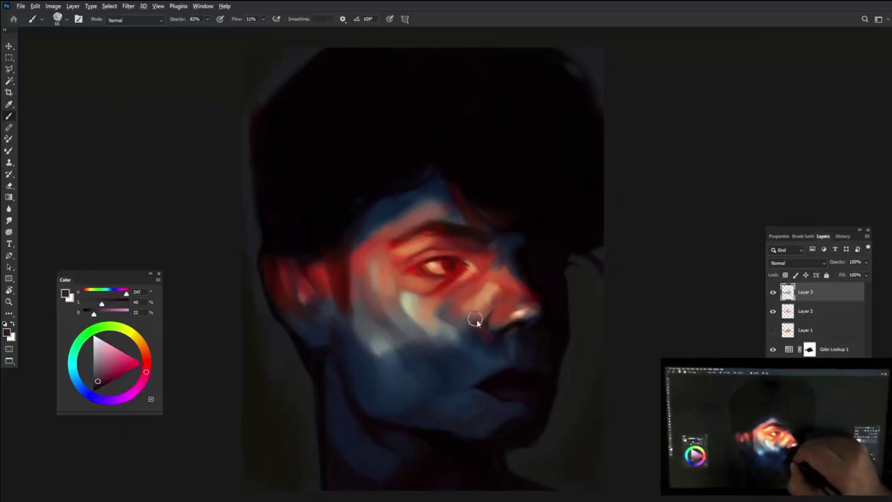
left_click(443, 317, "alt")
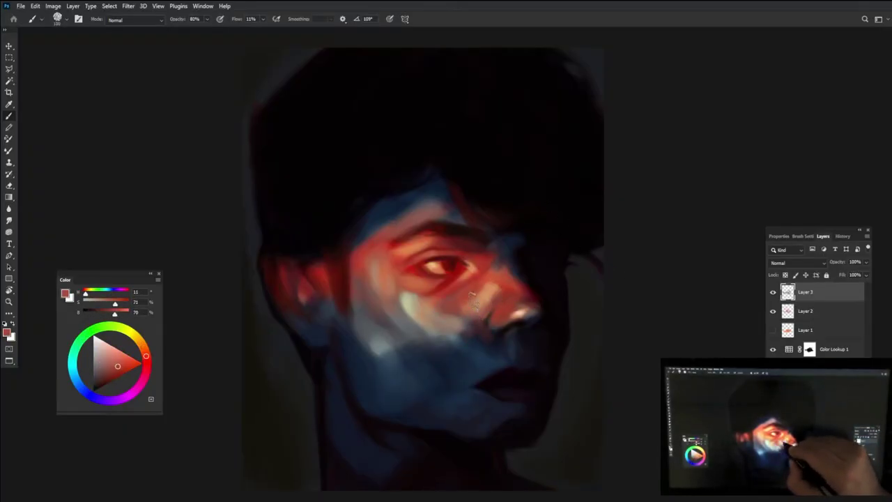
left_click(388, 323, "alt")
left_click_drag(388, 323, 373, 348)
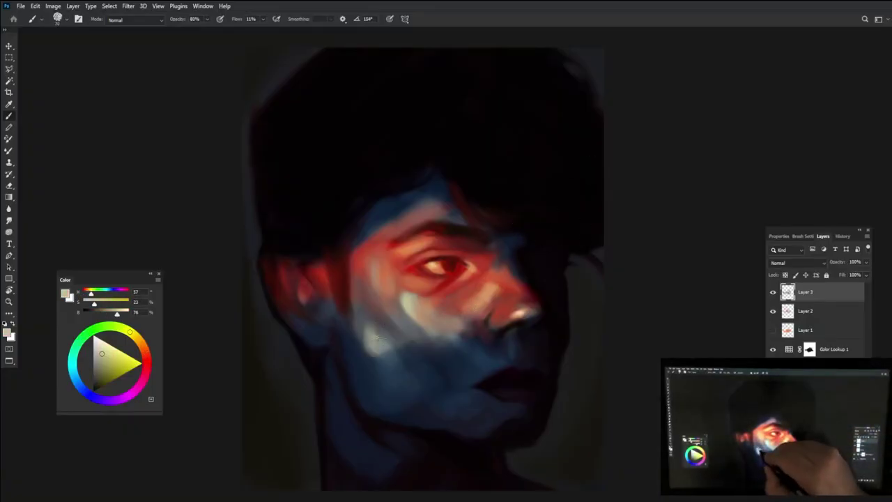
Paint a thin saturated red rim light down the far edge of the face, trimming it with sampled near-black
left_click(546, 283, "alt")
left_click_drag(568, 315, 566, 282)
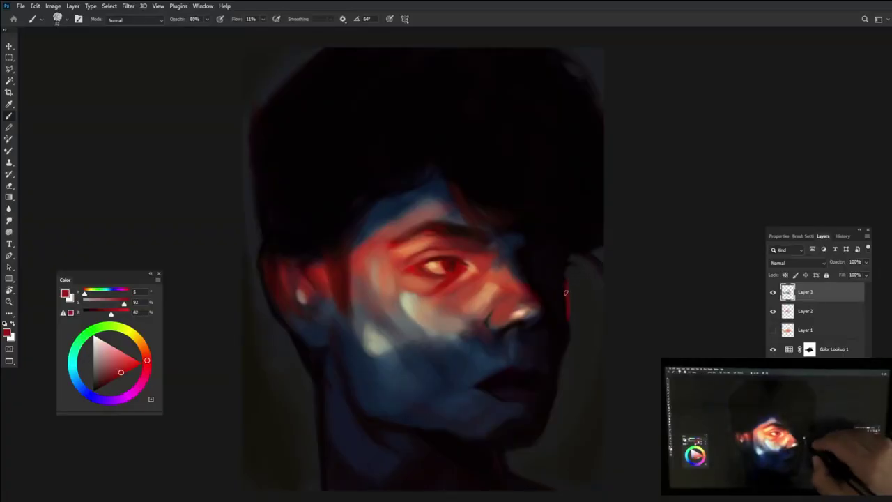
left_click_drag(567, 262, 569, 248)
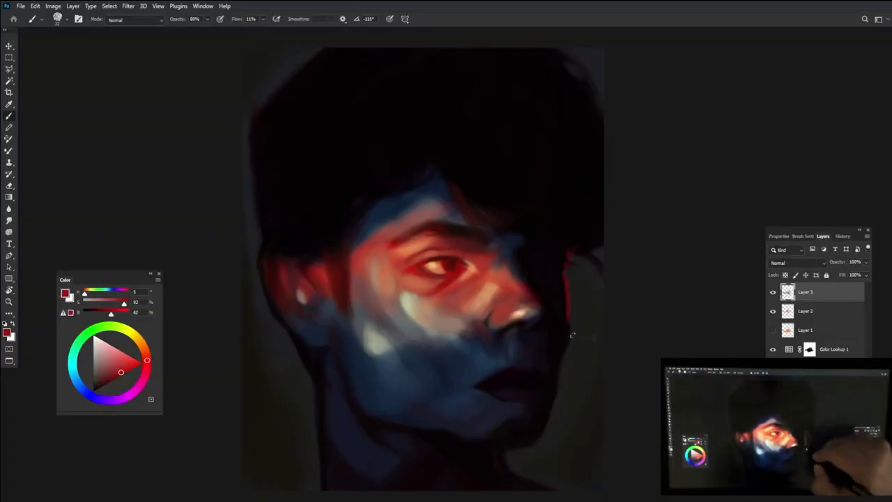
left_click(568, 337, "alt")
left_click(561, 308, "alt")
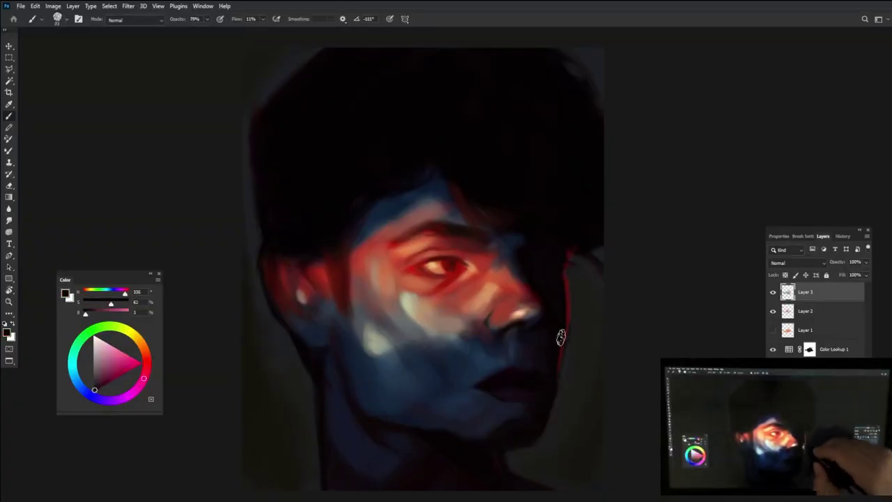
Reshape the nostril and nose tip with sampled reds and pale peach, cleaning the nose's outer contour with near-black
left_click(519, 296, "alt")
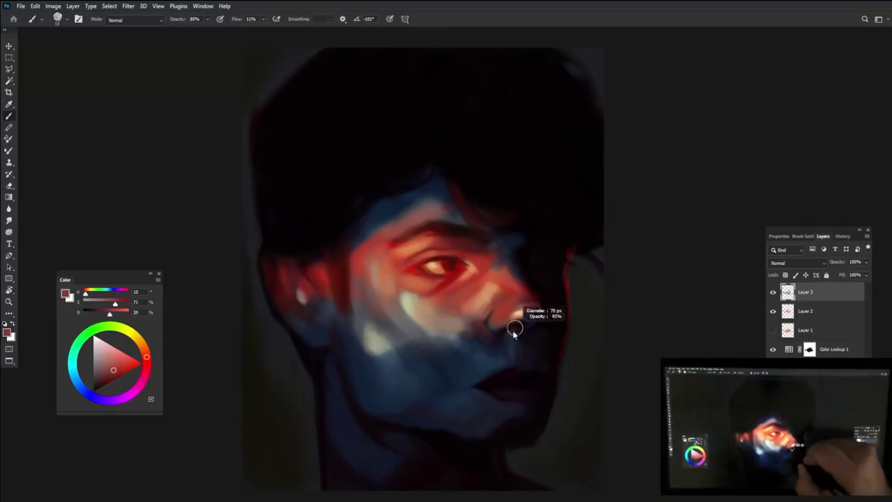
left_click(498, 324, "alt")
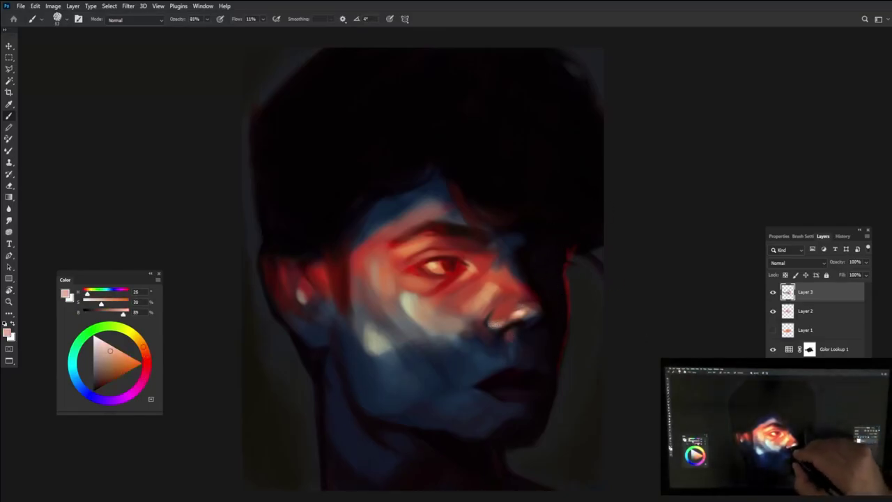
left_click(508, 294, "alt")
left_click(525, 288, "alt")
mouse_move(537, 317)
left_mouse_down()
mouse_move(541, 307)
mouse_move(509, 277)
left_mouse_up()
left_click(547, 294, "alt")
left_click(552, 318, "alt")
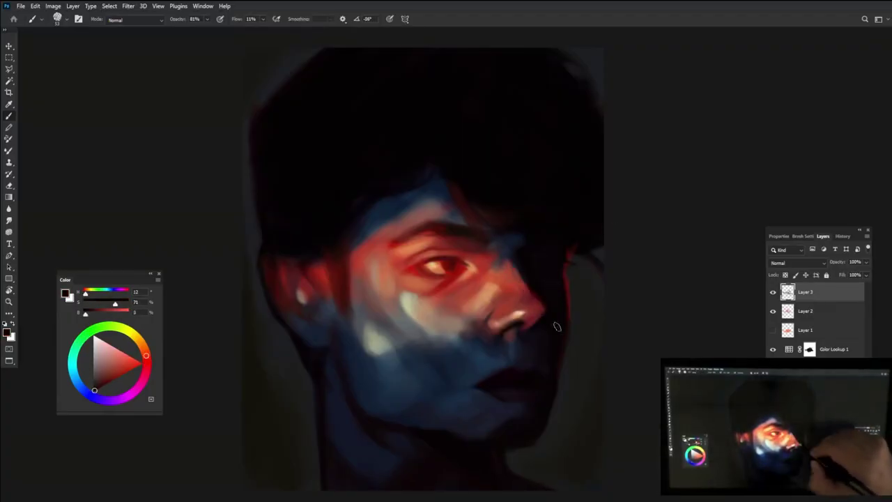
Build up the nose bridge with sampled orange-peach and extend muted reds around the nostril wing and neighbouring cheek
left_click(497, 256, "alt")
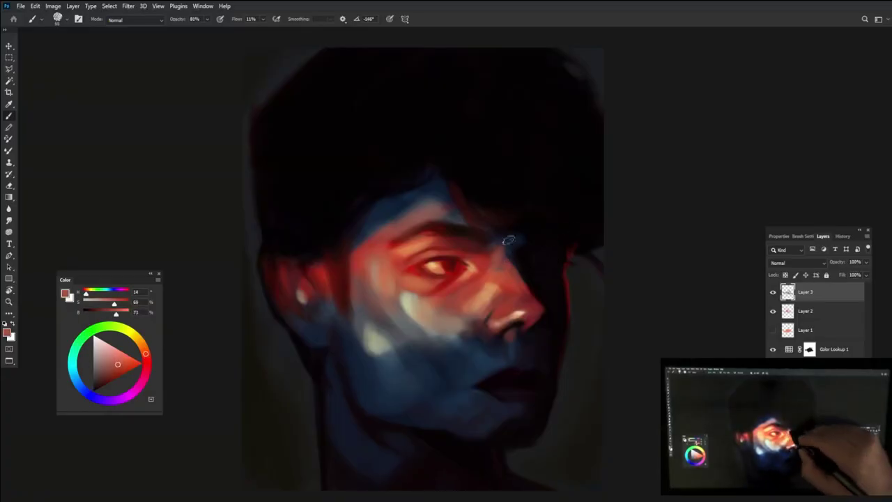
mouse_move(505, 251)
left_mouse_down()
mouse_move(497, 283)
mouse_move(516, 306)
left_mouse_up()
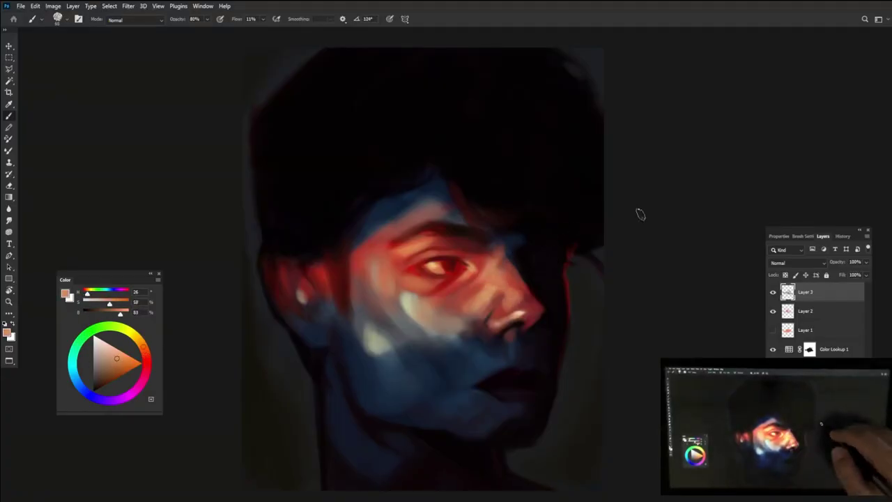
left_click(499, 314, "alt")
left_click(524, 319, "alt")
left_click(526, 303, "alt")
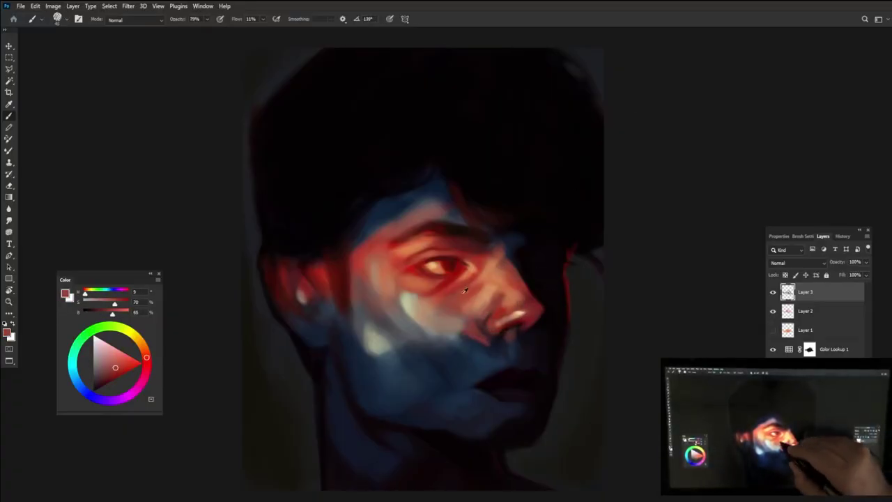
left_click(487, 306, "alt")
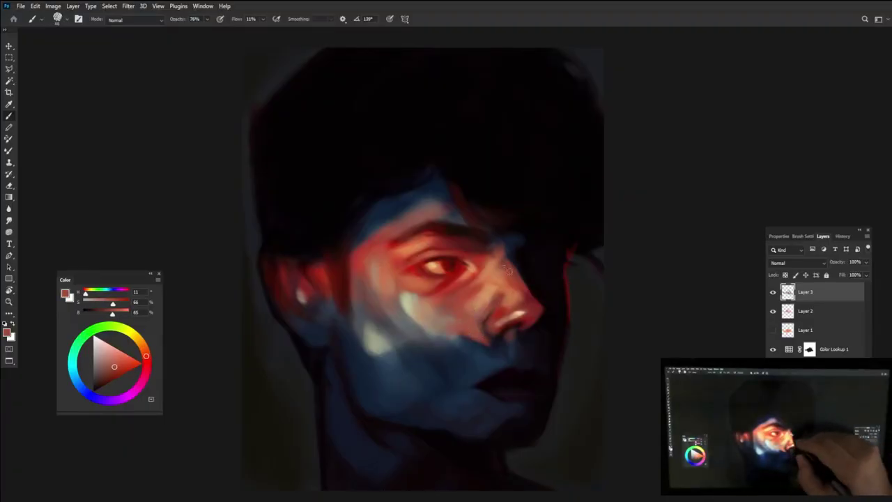
Paint broad pale beige strokes down the near cheek and add a blue shadow wedge along its outer side
left_click(438, 264, "alt")
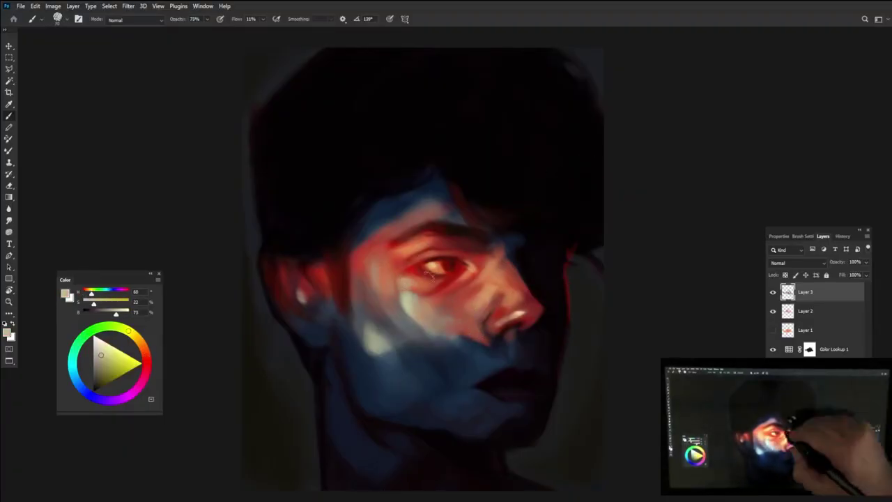
mouse_move(379, 275)
left_mouse_down()
mouse_move(394, 307)
mouse_move(418, 324)
mouse_move(397, 344)
mouse_move(411, 345)
left_mouse_up()
left_click(410, 305, "alt")
left_click(370, 355, "alt")
left_click_drag(362, 282, 362, 344)
left_click(362, 306, "alt")
left_click_drag(366, 299, 380, 322)
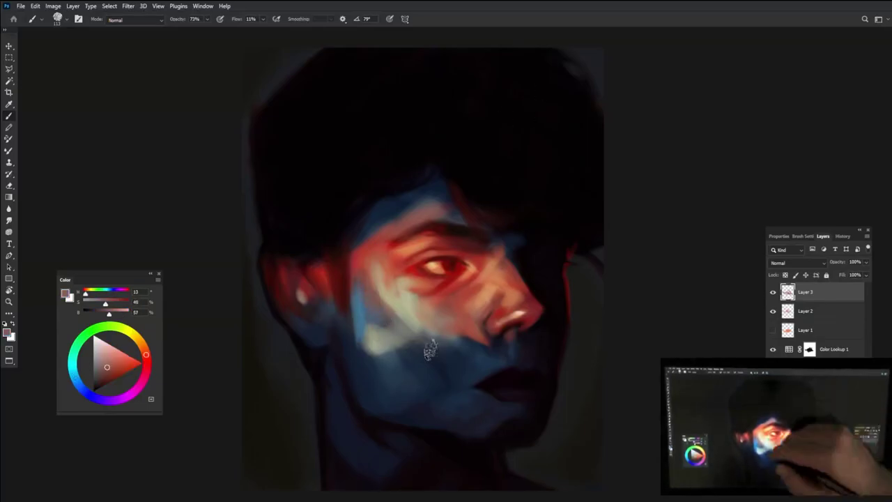
Refine the nostril wing with sampled reds and touch up the nose tip's highlight with pale peach
left_click(514, 311, "alt")
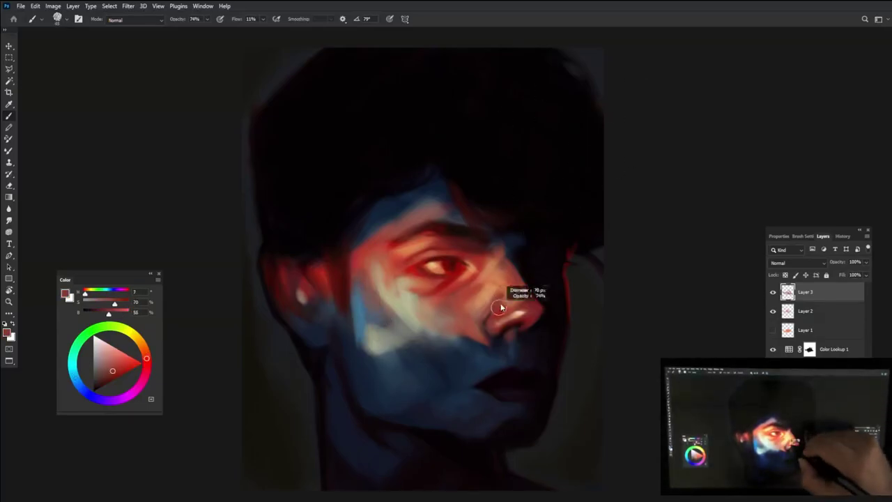
left_click(502, 306, "alt")
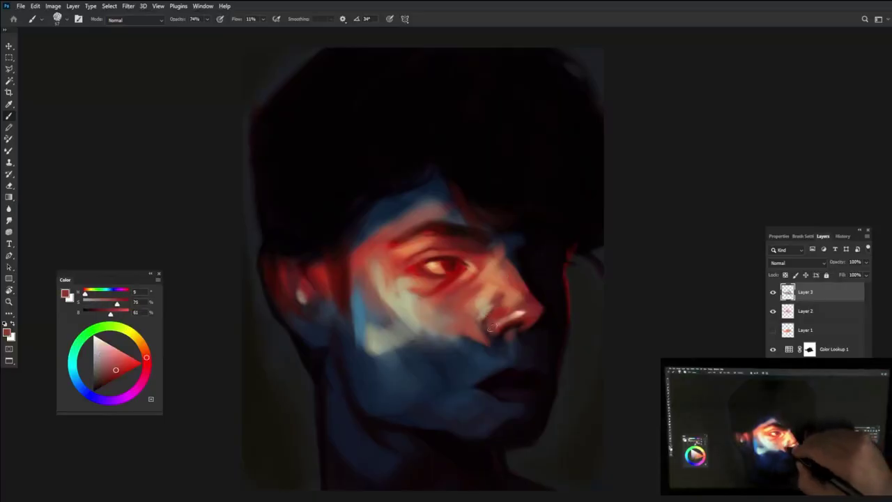
left_click(519, 313, "alt")
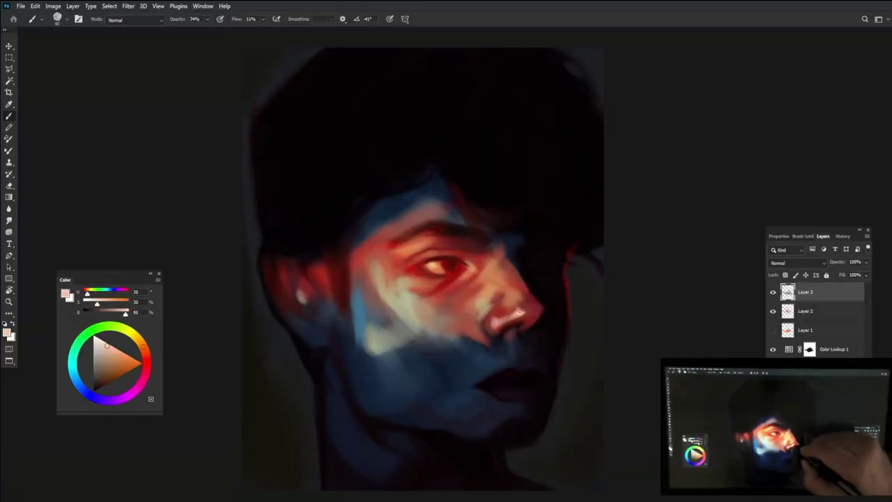